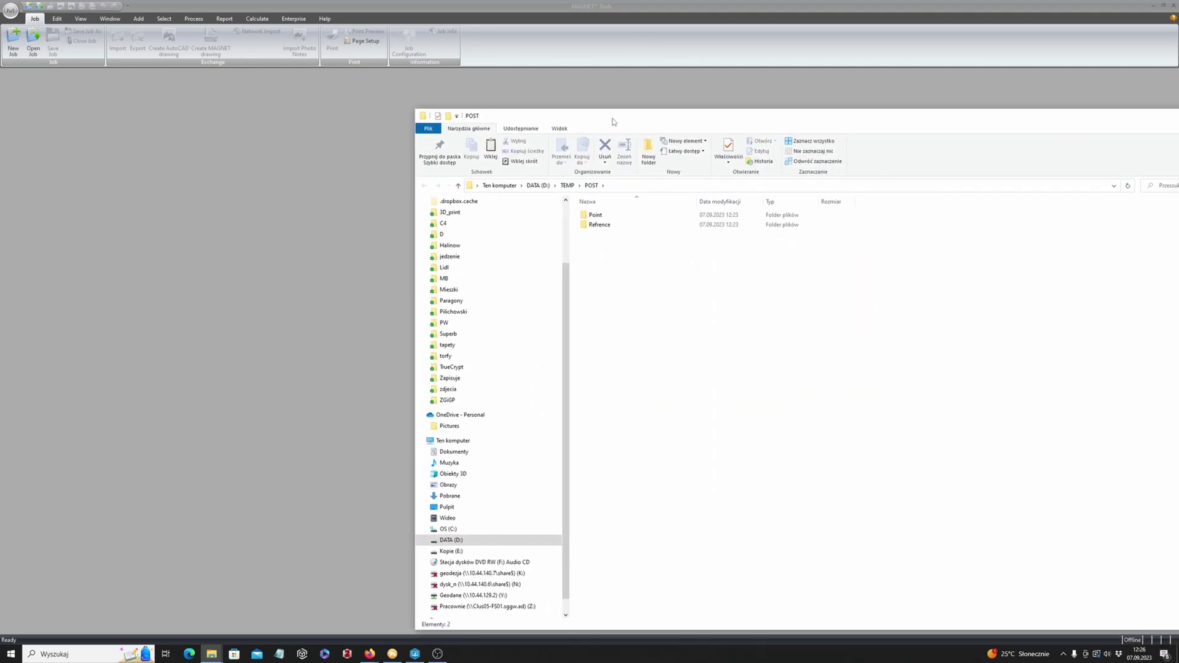
# - Examine the observation files in the Point folder and the reference station files from KROS22400.23c to USDL22400.23o in the Refrence folder
pyautogui.doubleClick(603, 215)
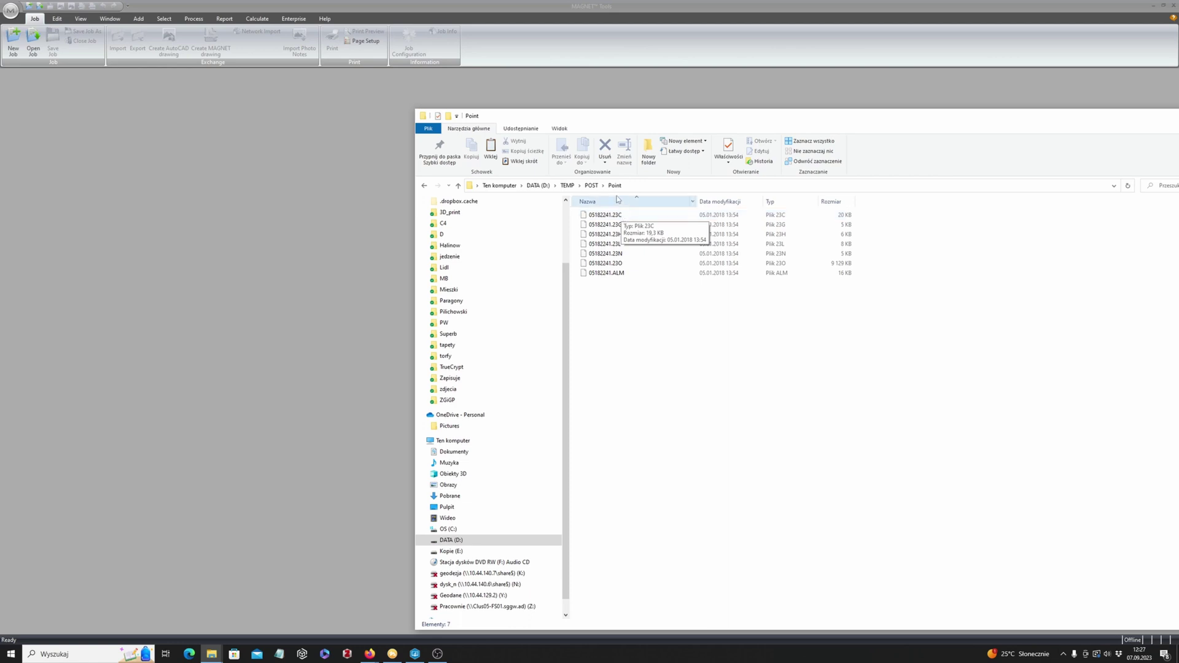
pyautogui.click(591, 185)
pyautogui.doubleClick(600, 225)
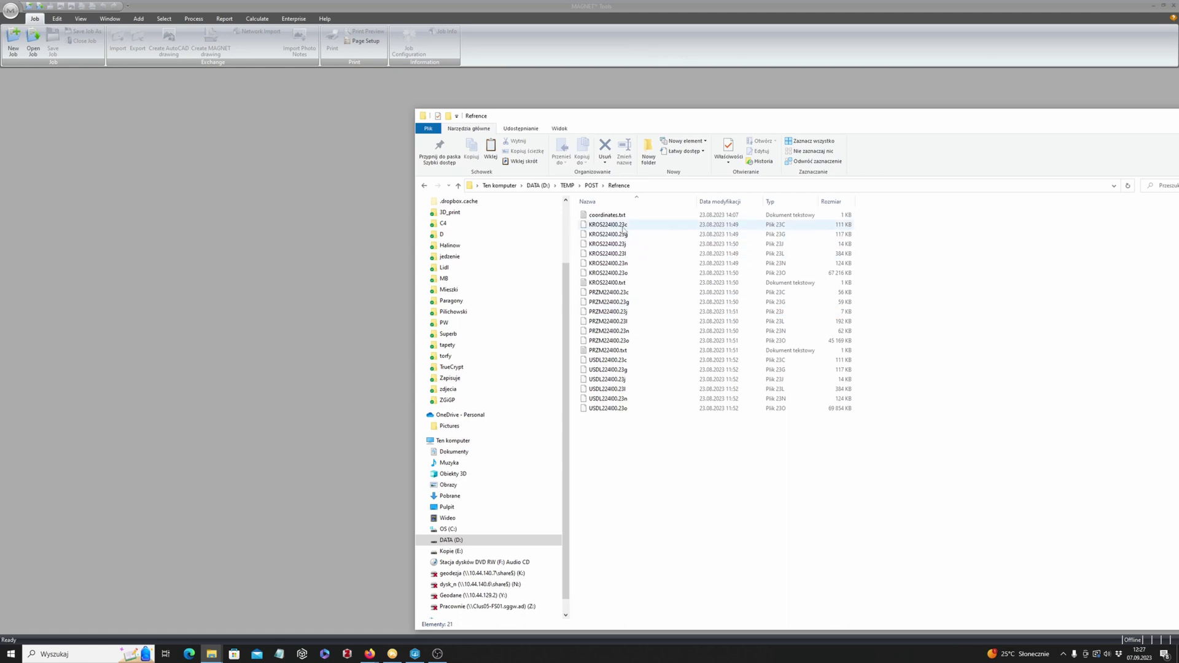
pyautogui.click(621, 224)
pyautogui.keyDown('shift'); pyautogui.click(620, 410); pyautogui.keyUp('shift')
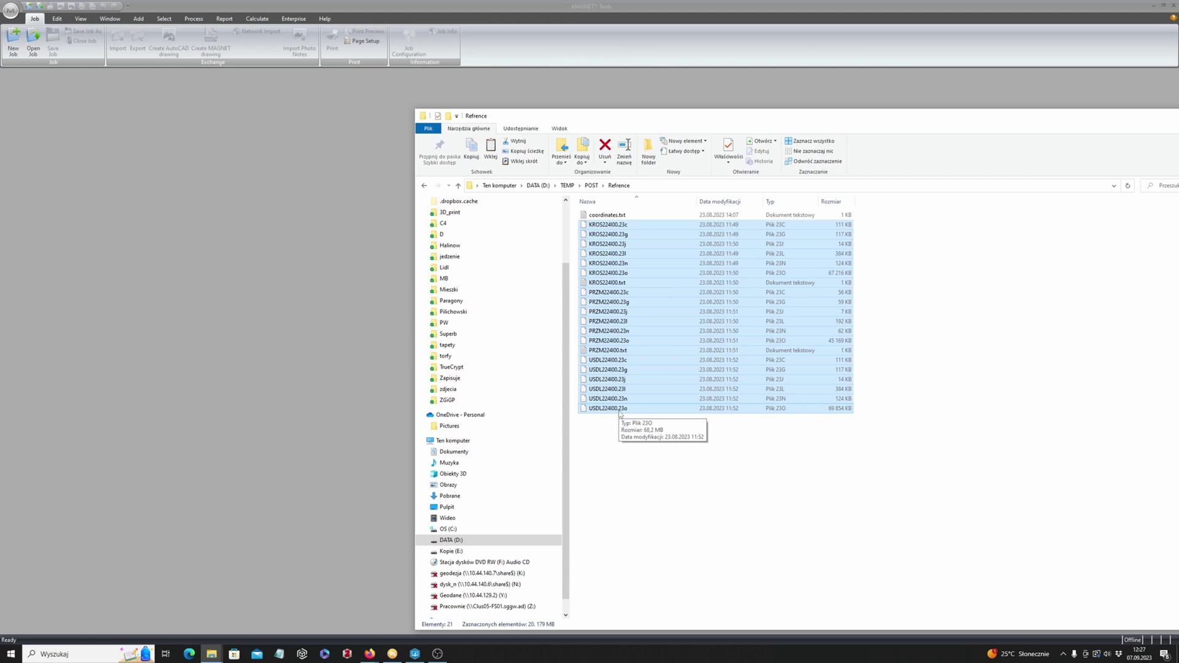
# - Open coordinates.txt in Notepad and examine the coordinates of the KROS, USDL and PRZM reference stations
pyautogui.click(611, 216)
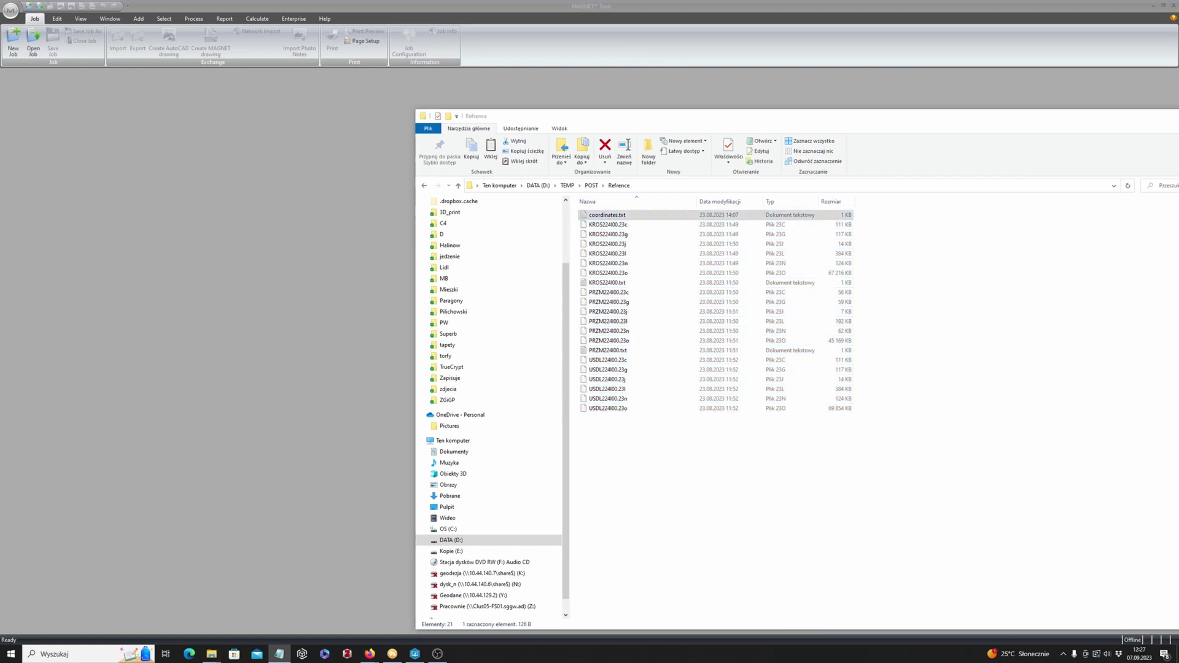
pyautogui.moveTo(845, 173); pyautogui.dragTo(711, 444)
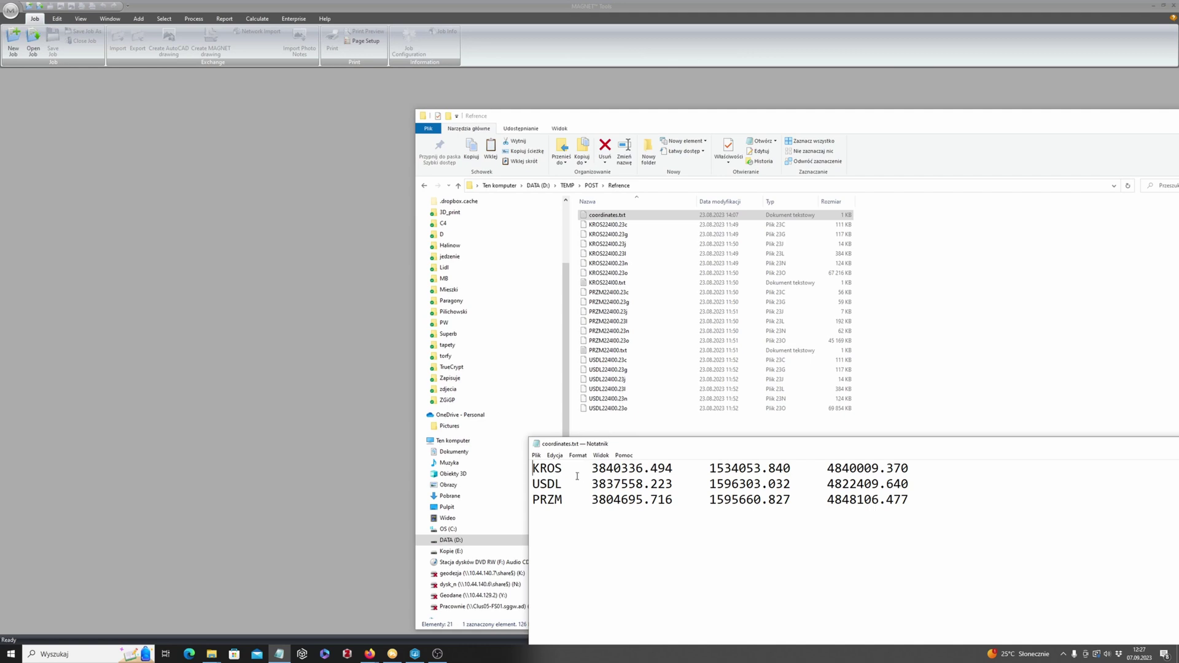
pyautogui.moveTo(577, 476); pyautogui.dragTo(909, 499)
pyautogui.click(610, 500)
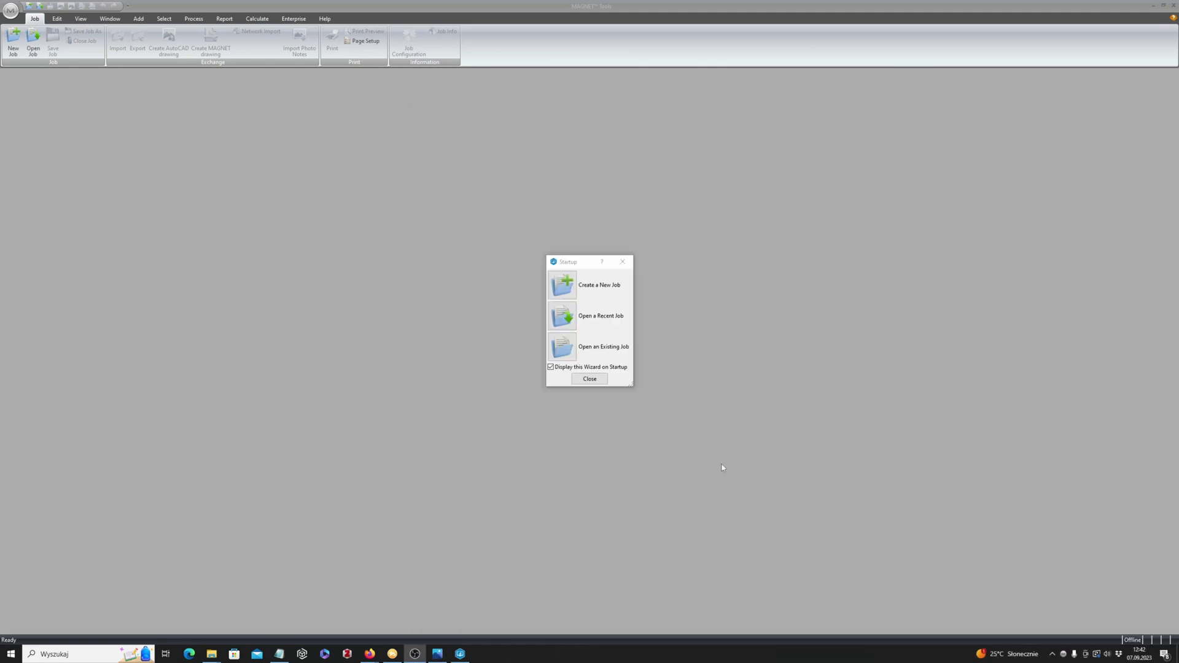
# - Create a new job named test_job2 in MAGNET Tools
pyautogui.click(562, 284)
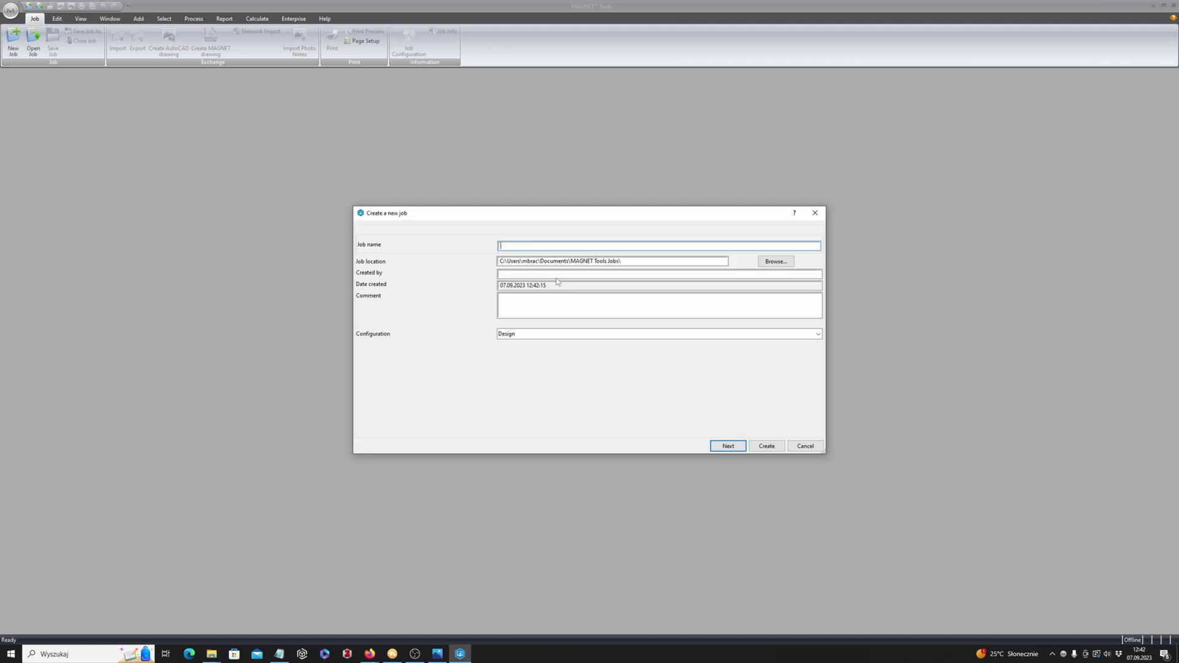
pyautogui.write('test_job2')
pyautogui.click(766, 446)
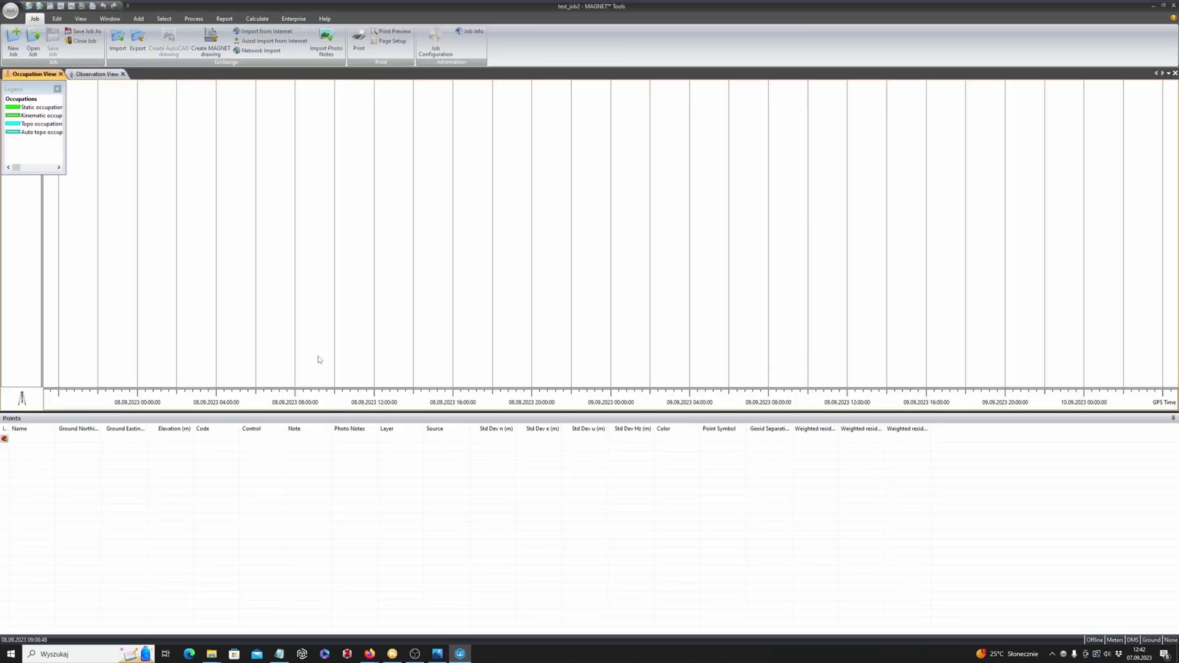
# - Check the available geoids in the job configuration's coordinate systems and set the geoid to geoida2011
pyautogui.click(444, 42)
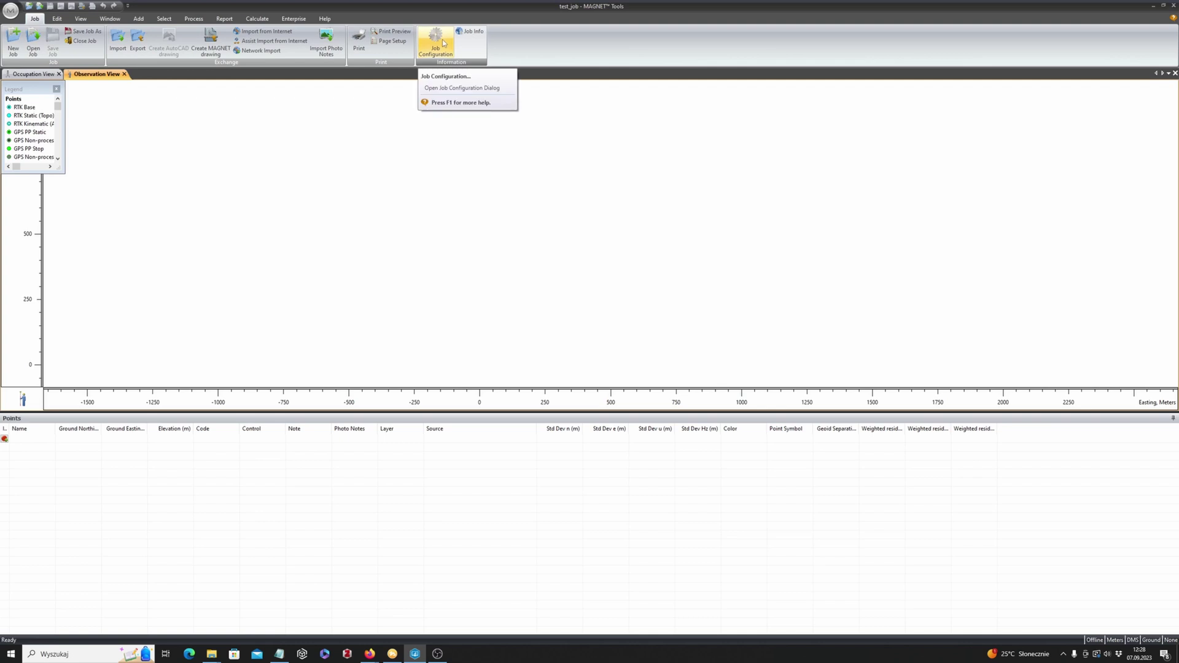
pyautogui.click(438, 72)
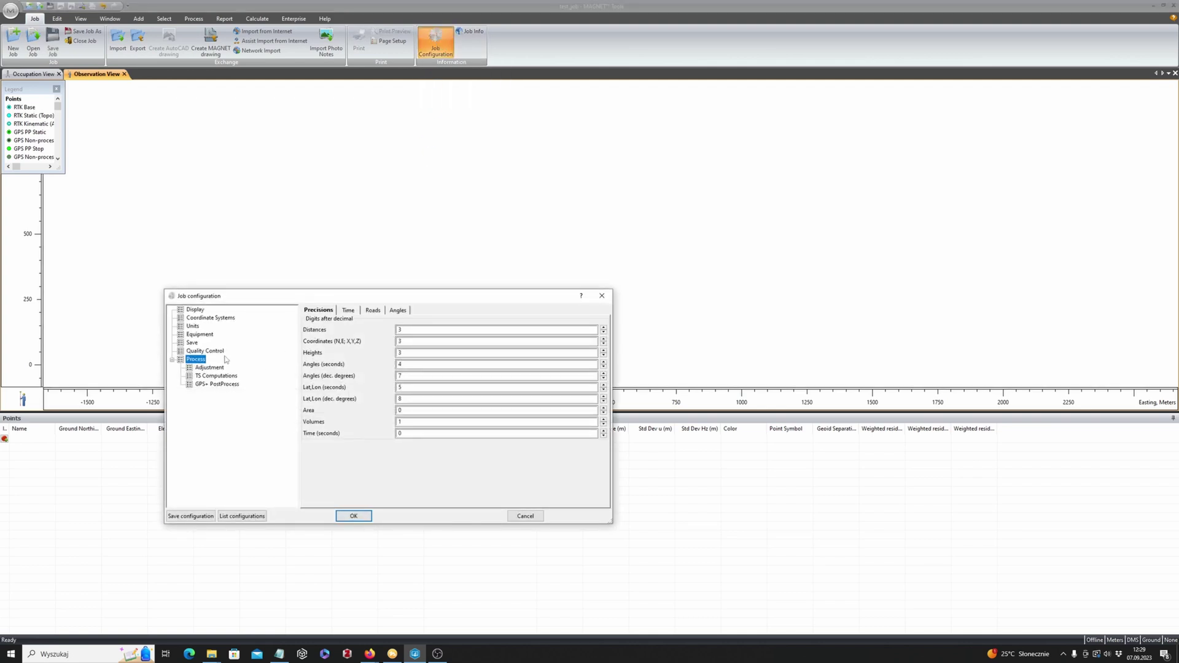
pyautogui.click(217, 319)
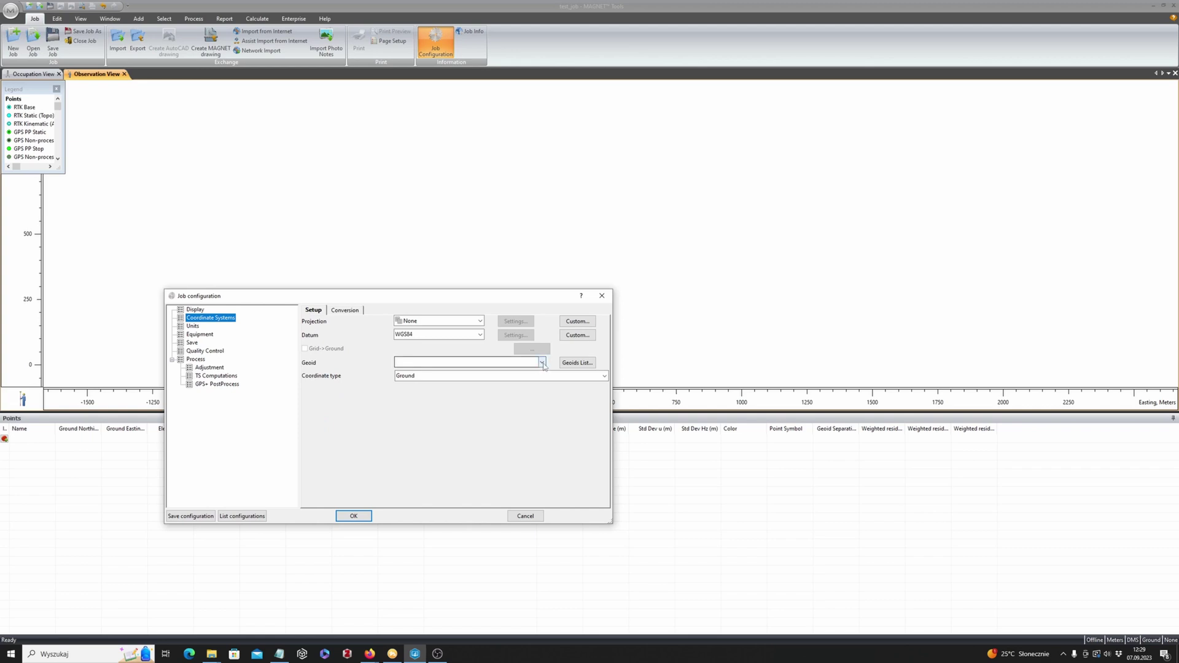
pyautogui.click(577, 363)
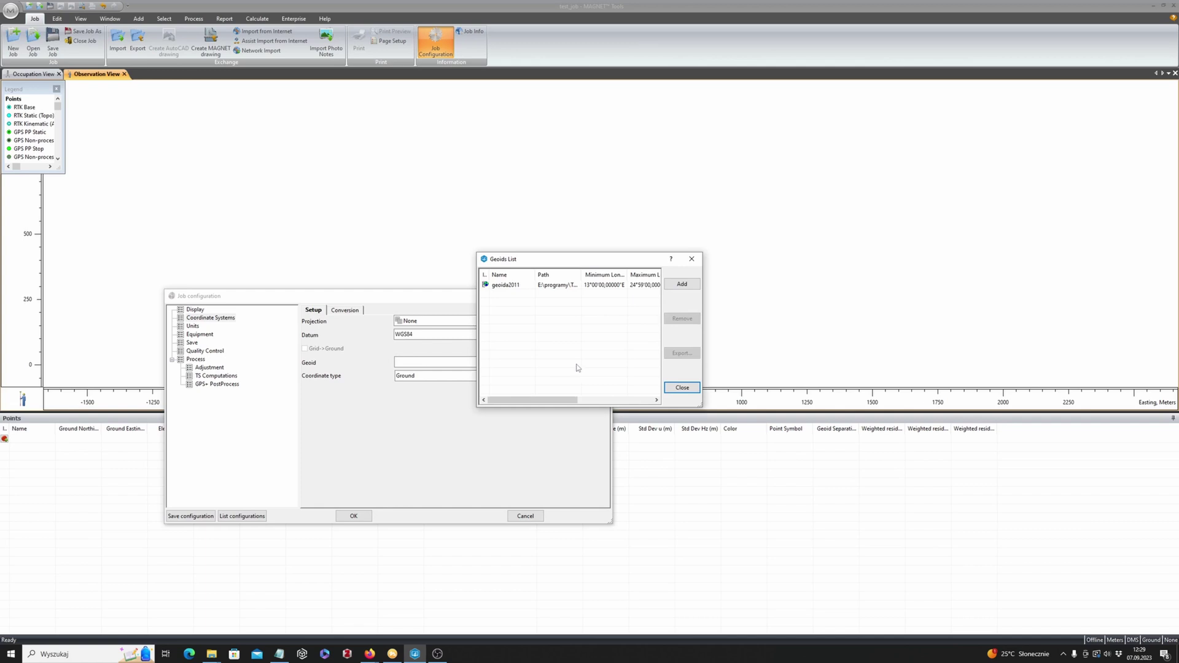
pyautogui.click(495, 286)
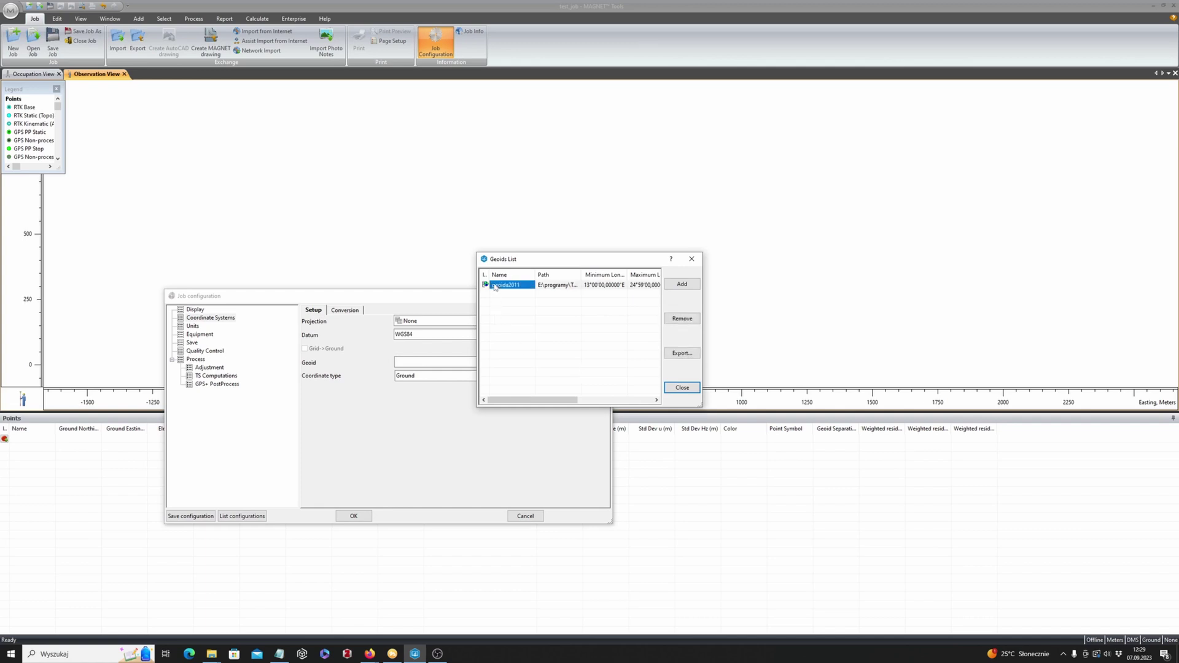
pyautogui.click(681, 388)
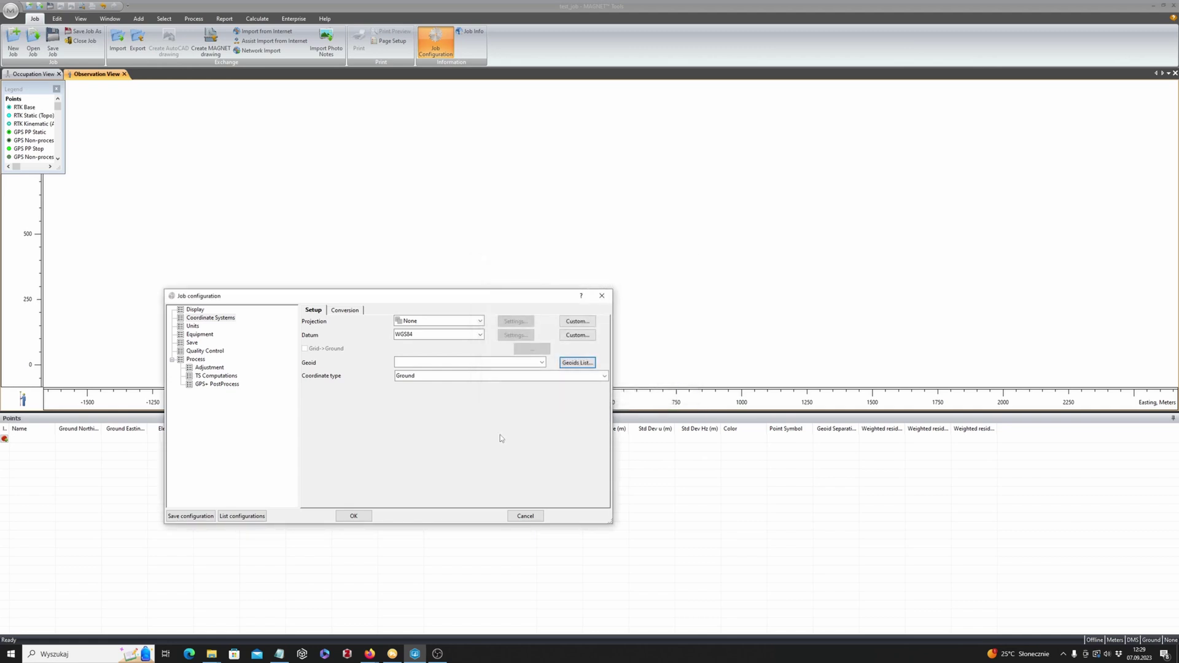
pyautogui.click(539, 362)
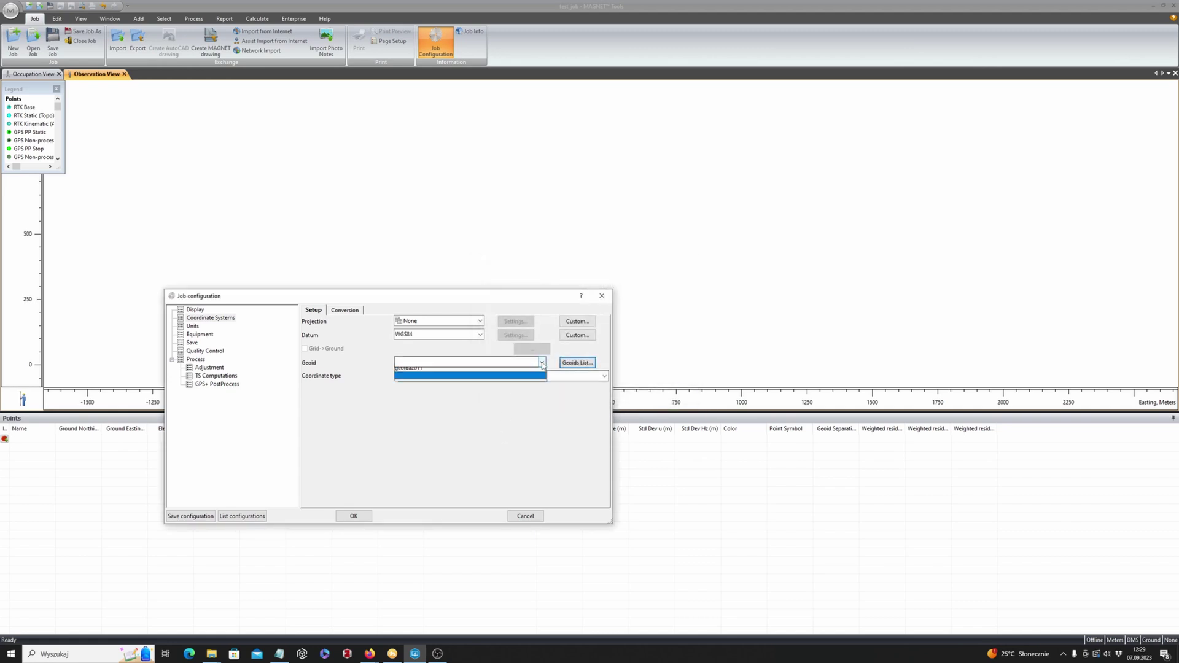
pyautogui.click(432, 372)
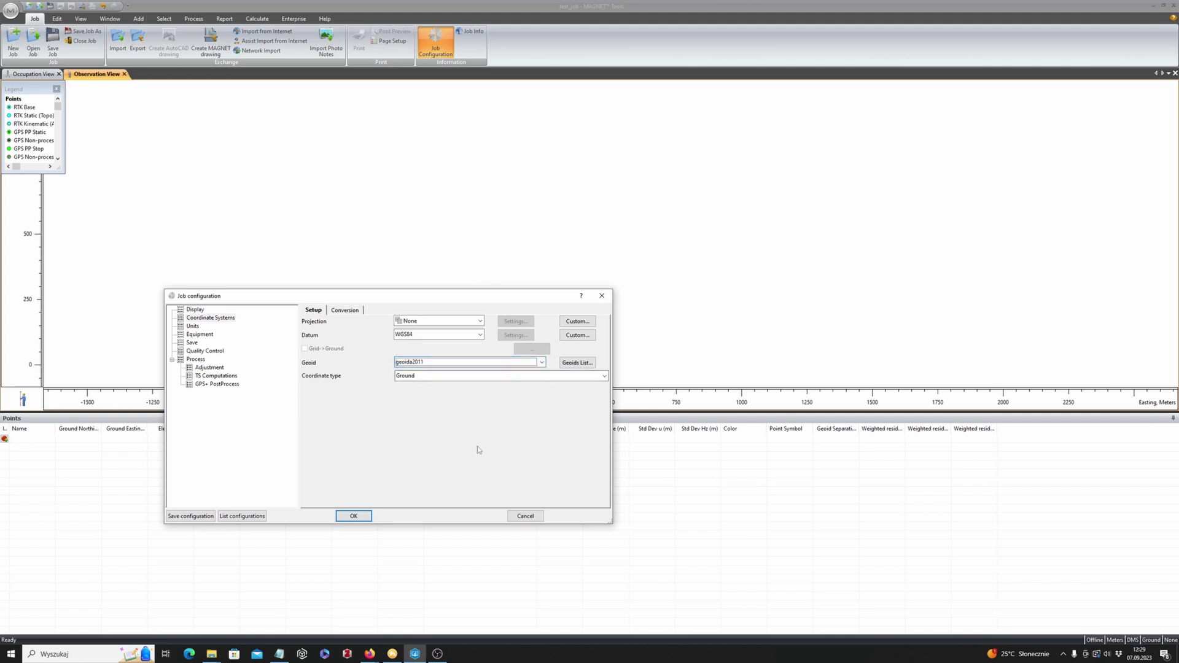
# - Set the job's projection to 92 with coordinate type Datum Lat, Lon, Ell.H, and accept the configuration
pyautogui.click(479, 322)
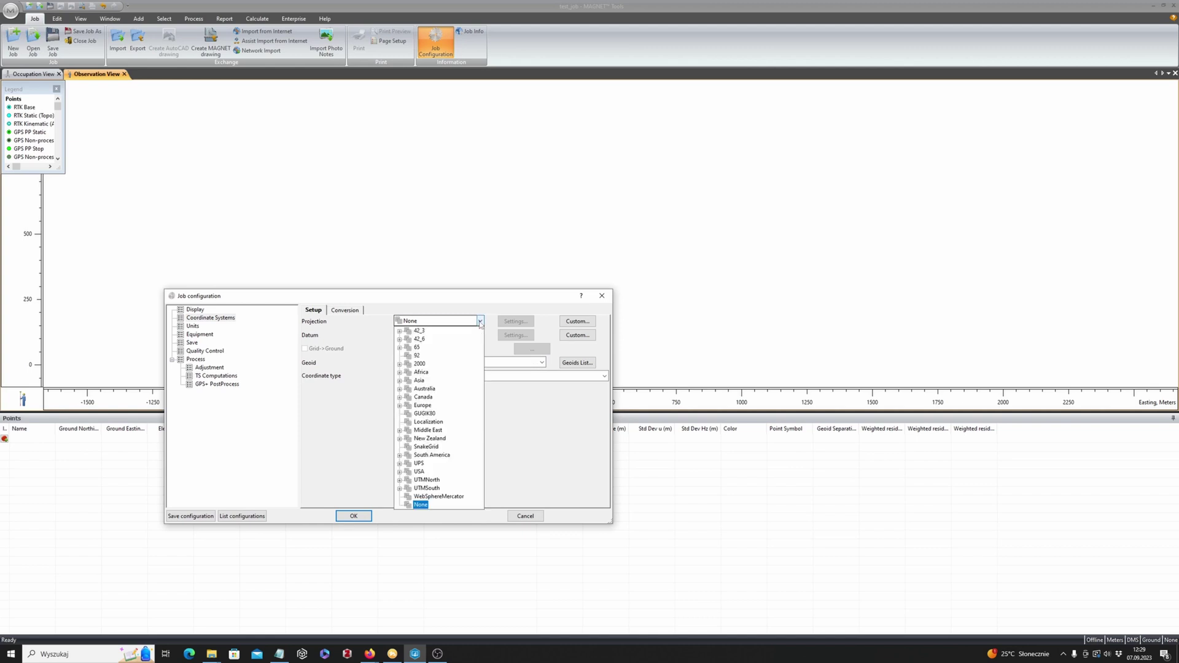
pyautogui.click(416, 356)
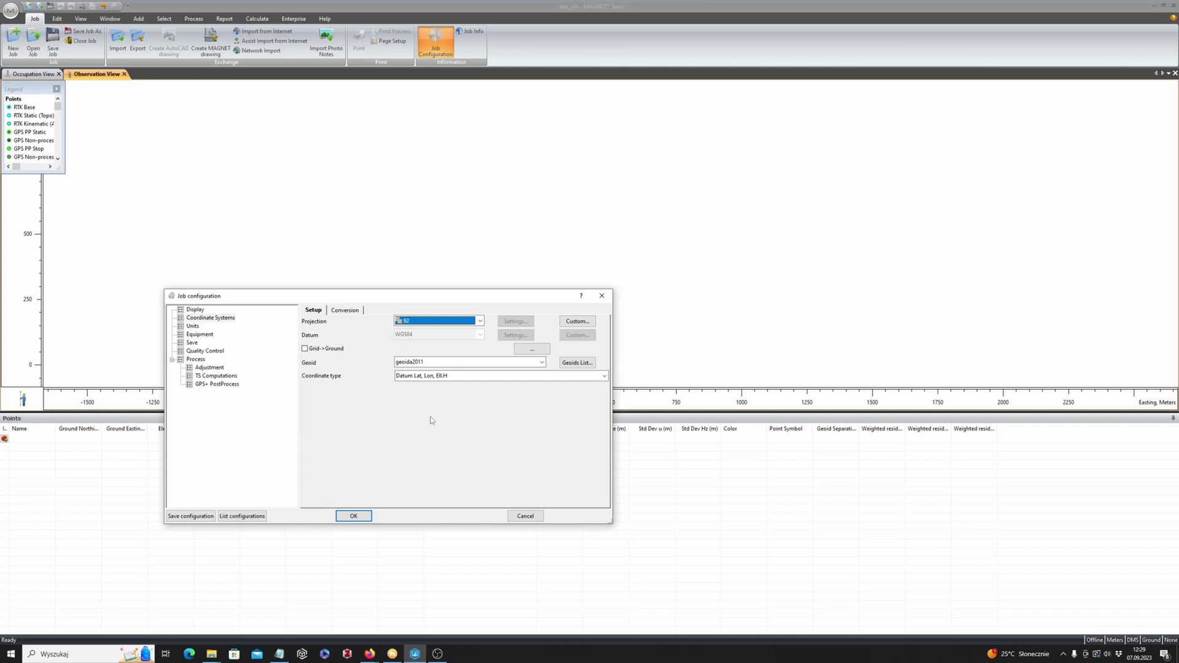
pyautogui.click(353, 516)
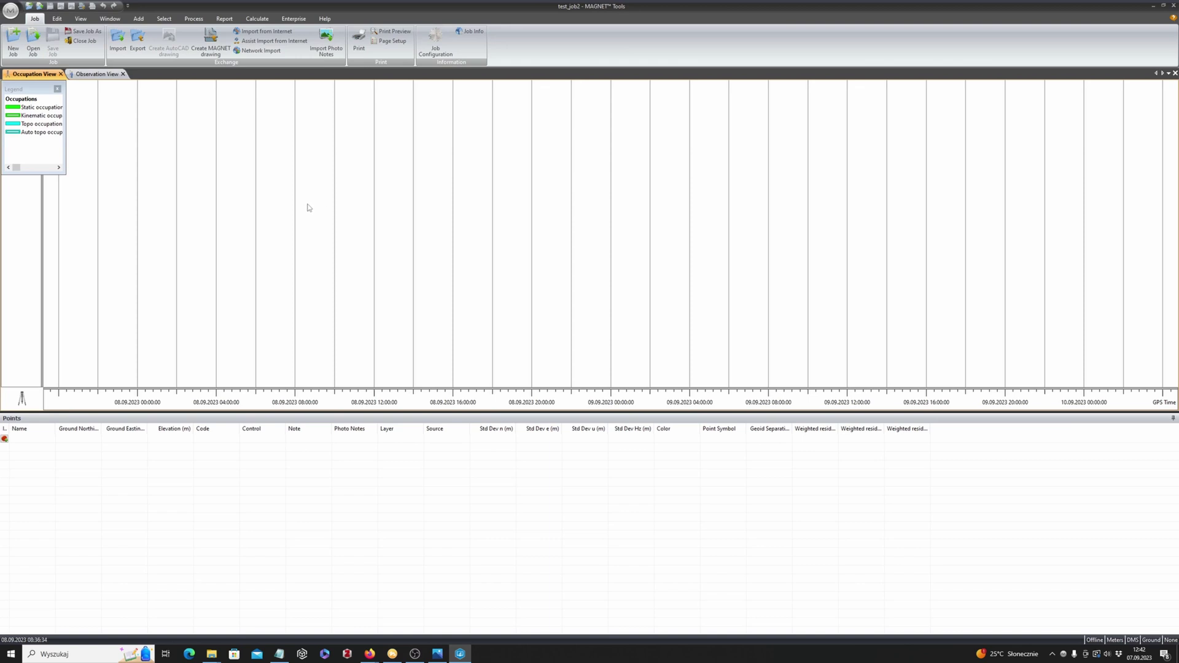
pyautogui.hotkey('alt', 'Tab')
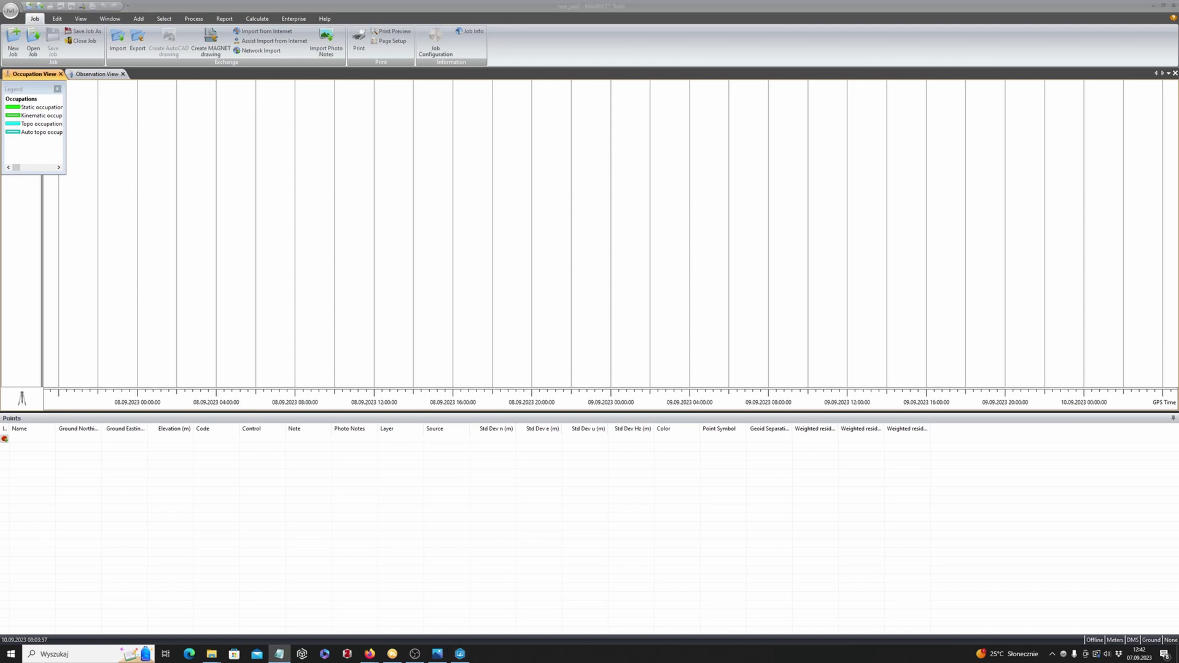
pyautogui.hotkey('alt', 'Tab')
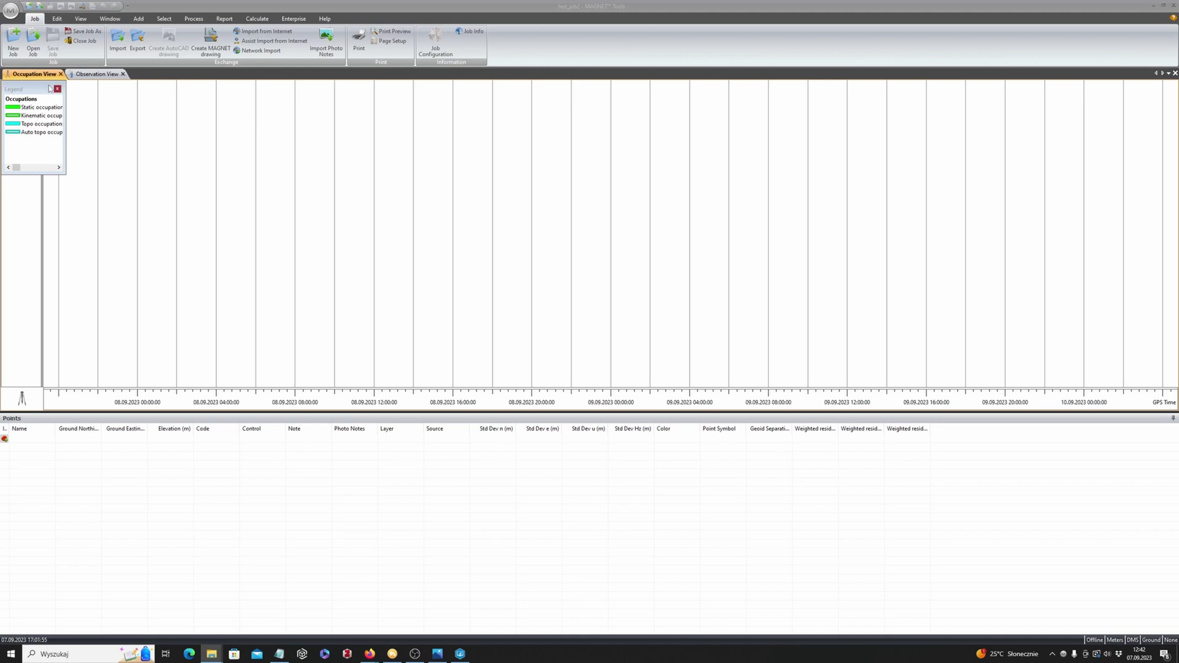
# - Start a data import and set the file format to Rinex from the GPS+ Raw Data group
pyautogui.click(120, 43)
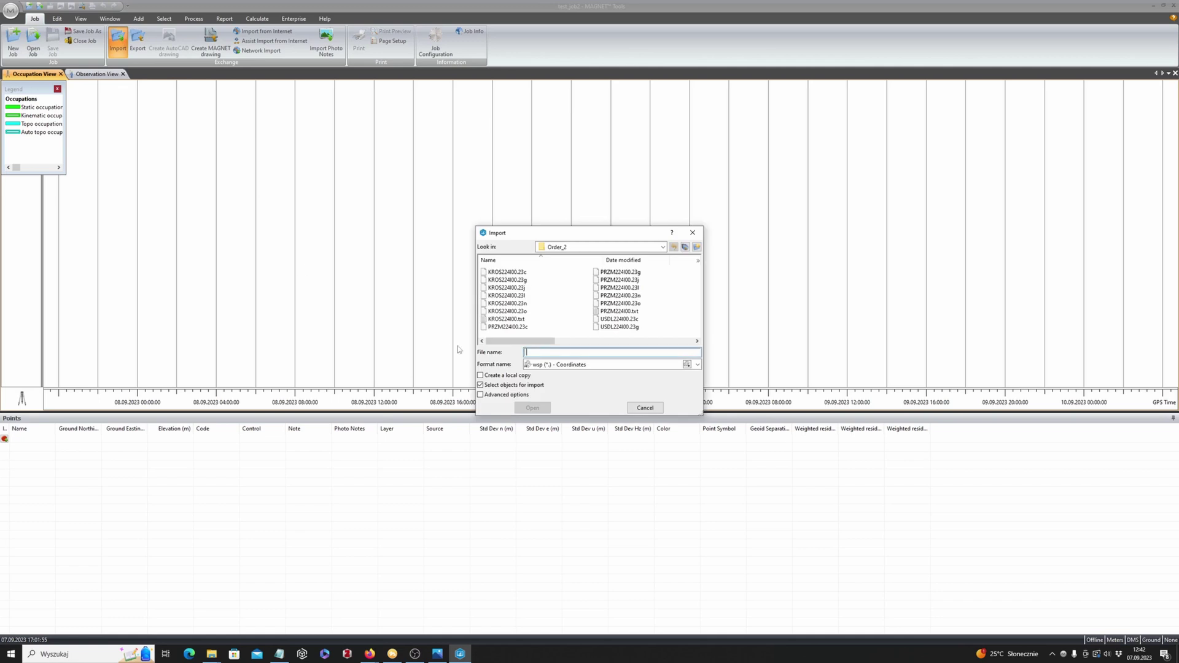
pyautogui.click(572, 369)
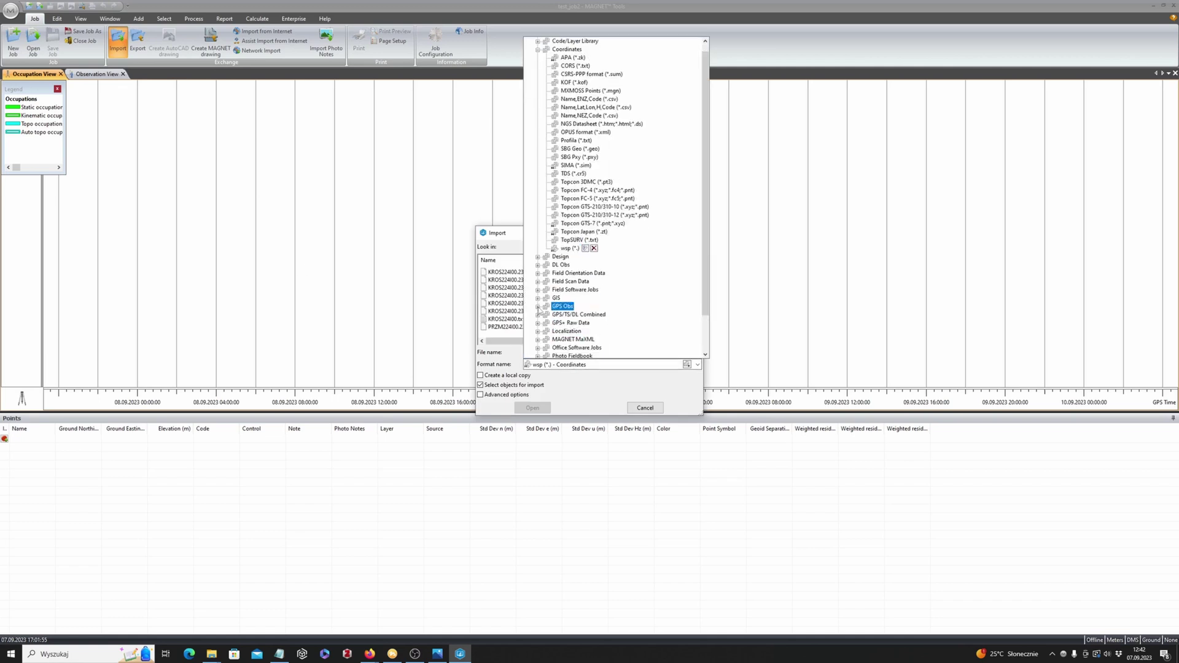
pyautogui.scroll(1, 539, 314)
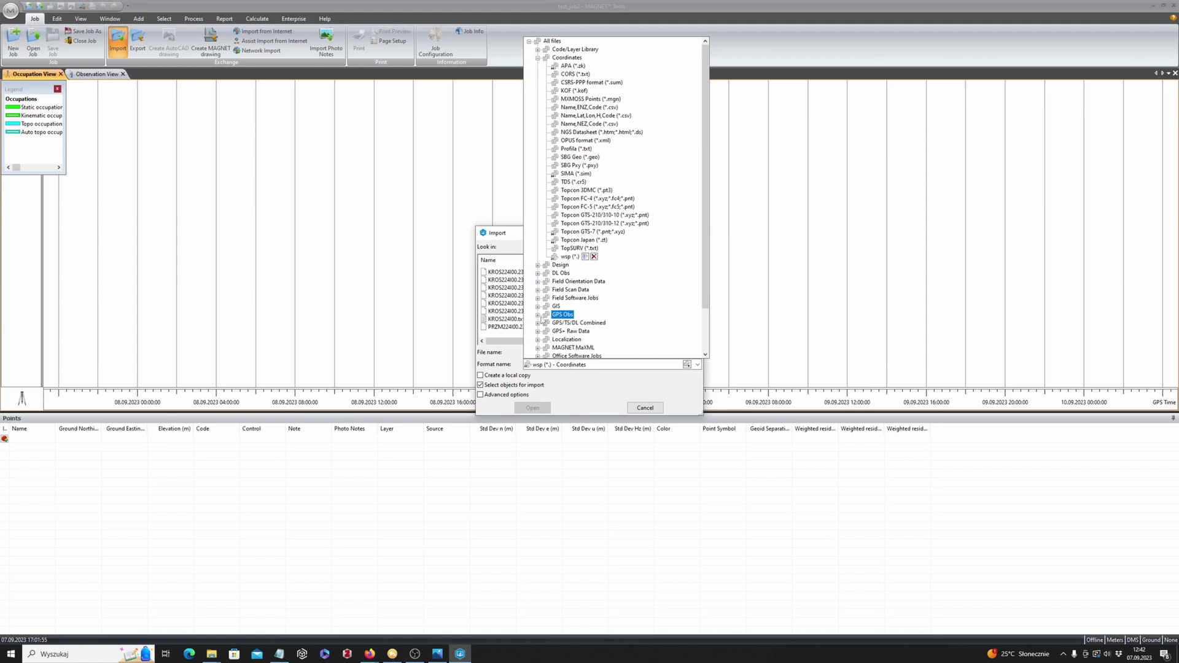
pyautogui.click(537, 331)
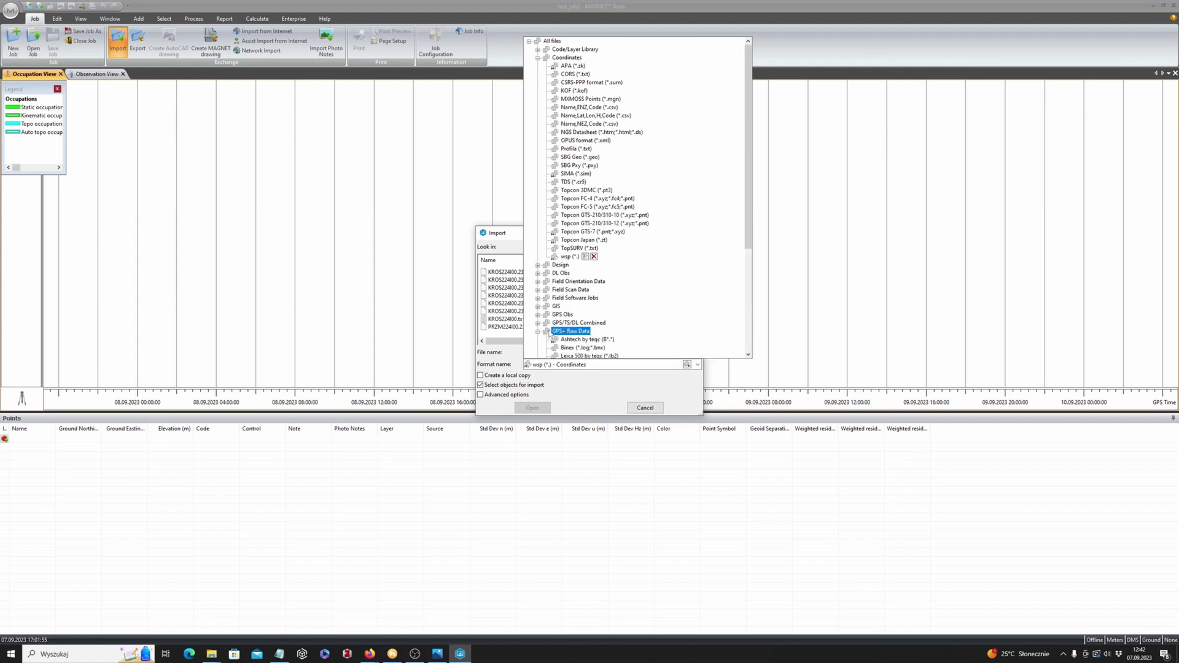
pyautogui.scroll(-2, 571, 331)
pyautogui.click(591, 323)
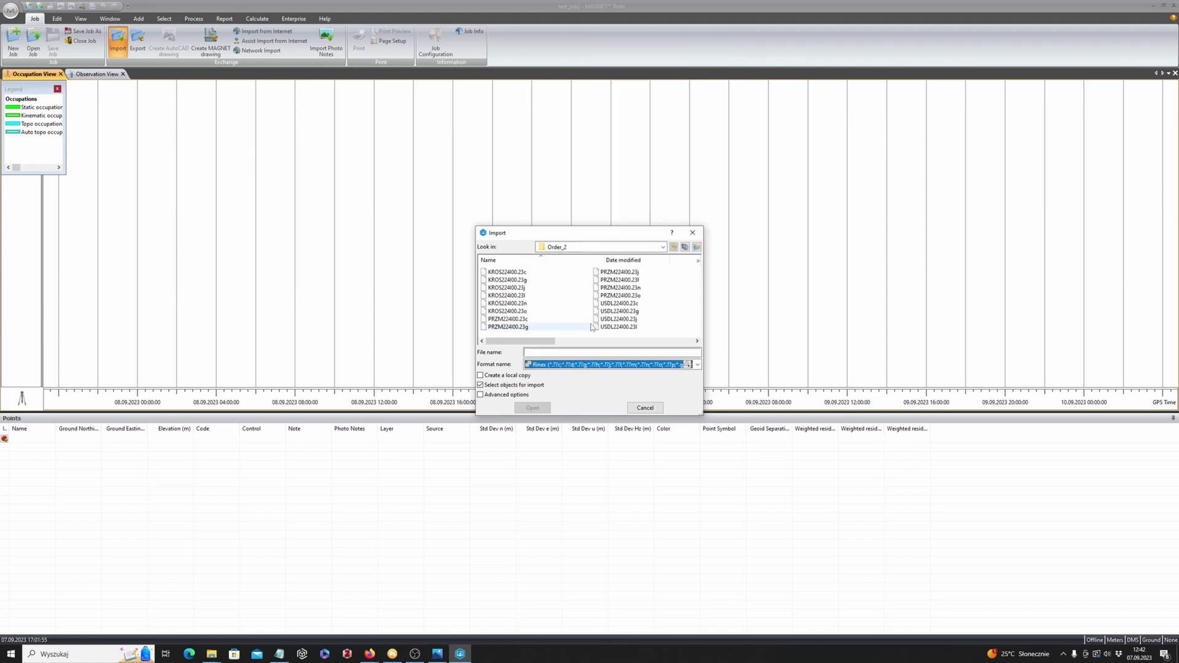
# - Import the observation file 05182241.23O from the TEMP\POST\Point folder on drive D, including its GPS occupation
pyautogui.click(662, 248)
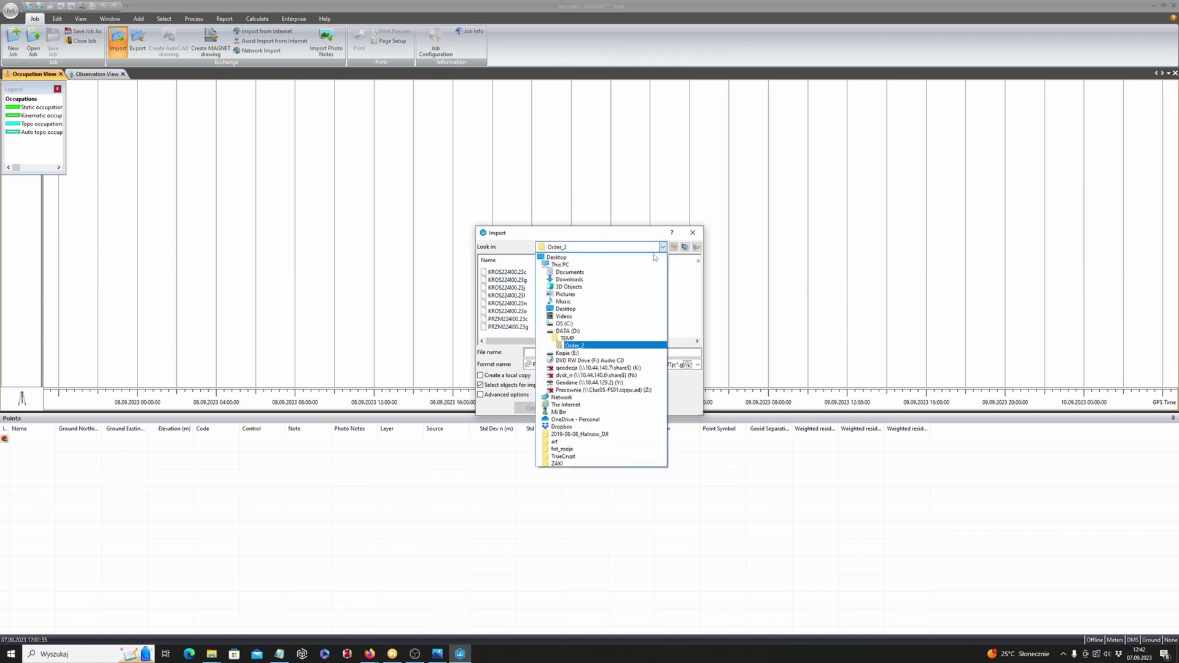
pyautogui.click(577, 334)
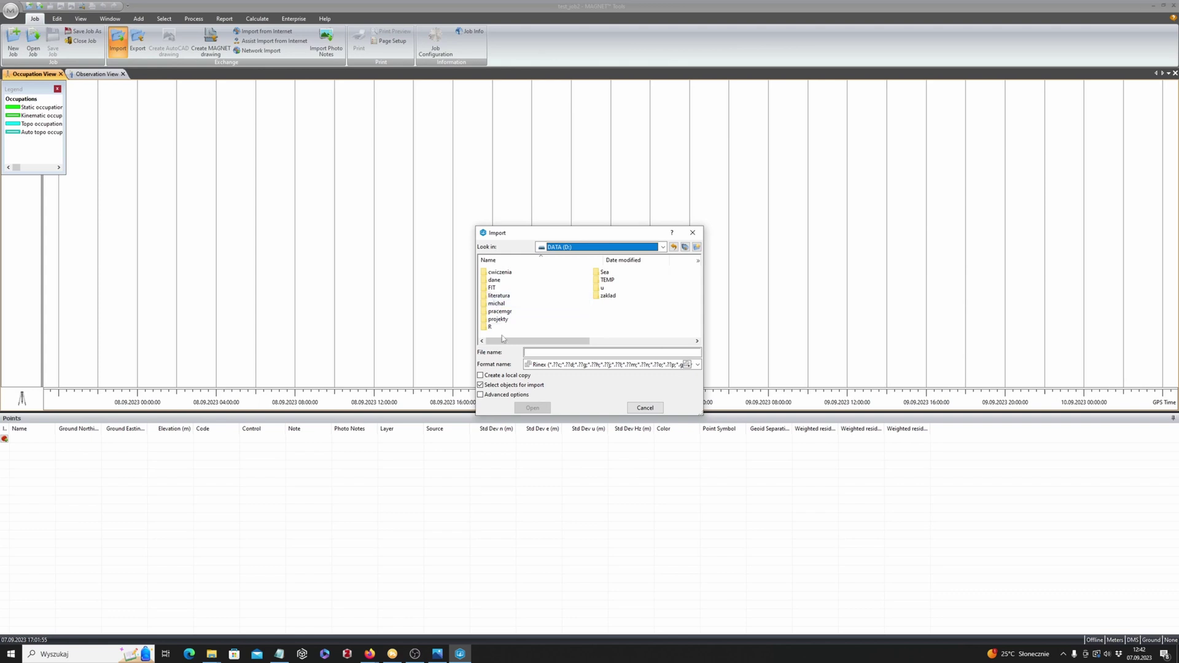
pyautogui.click(663, 247)
pyautogui.click(573, 331)
pyautogui.doubleClick(612, 283)
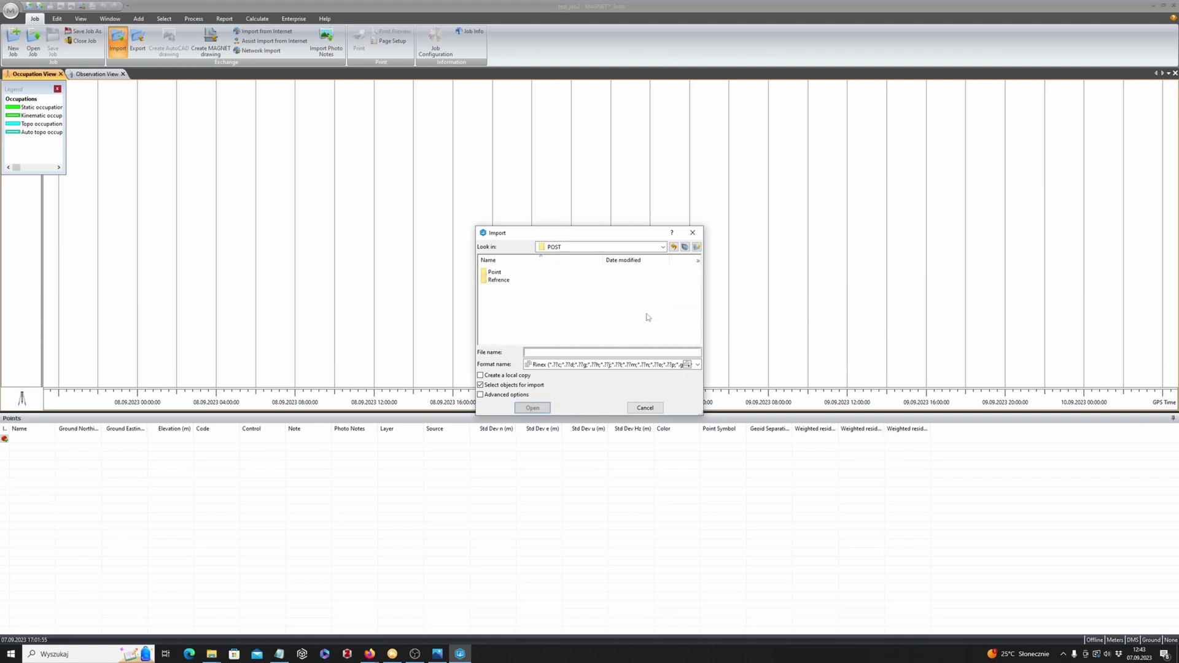
pyautogui.doubleClick(494, 272)
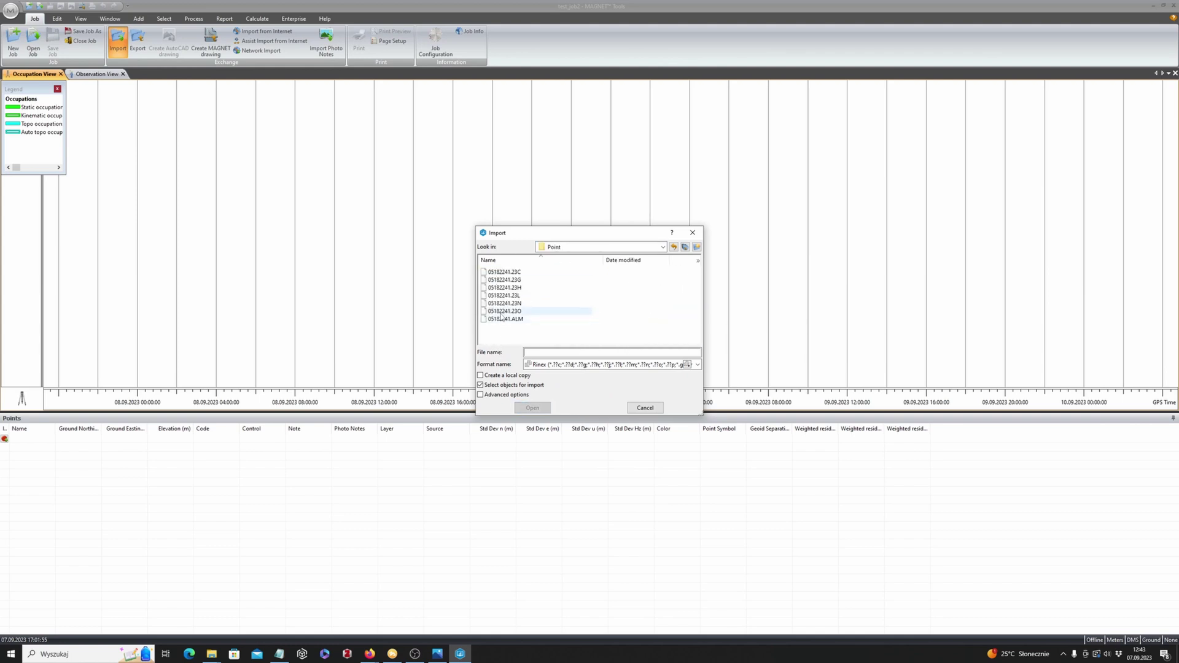
pyautogui.click(518, 311)
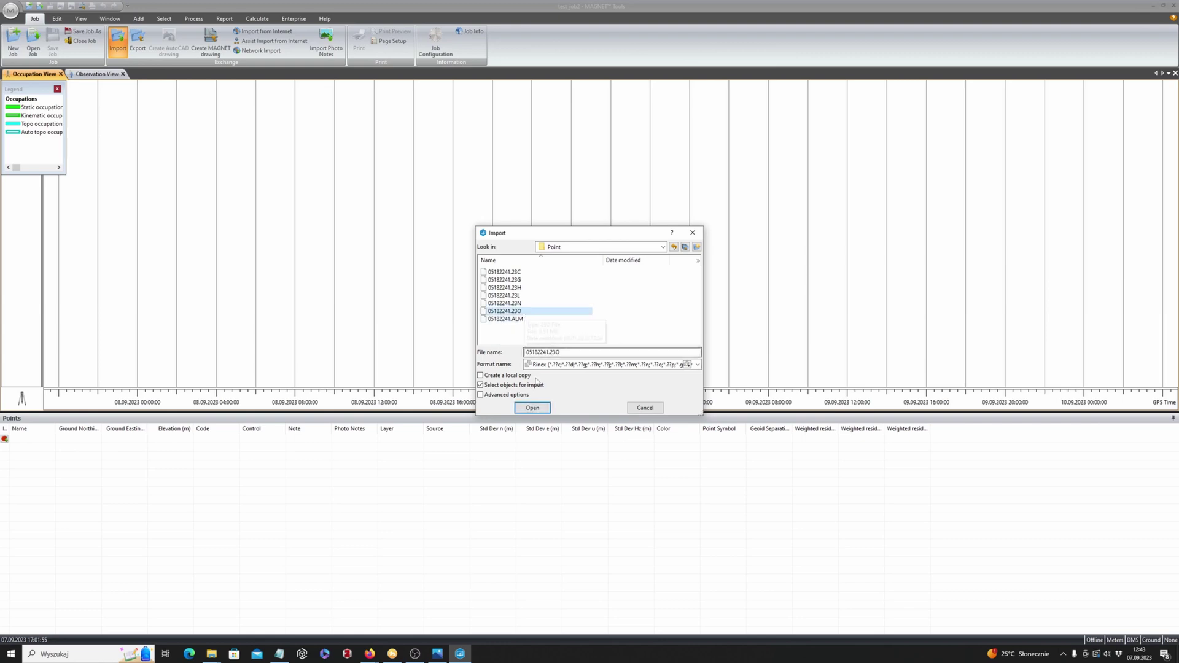
pyautogui.click(541, 410)
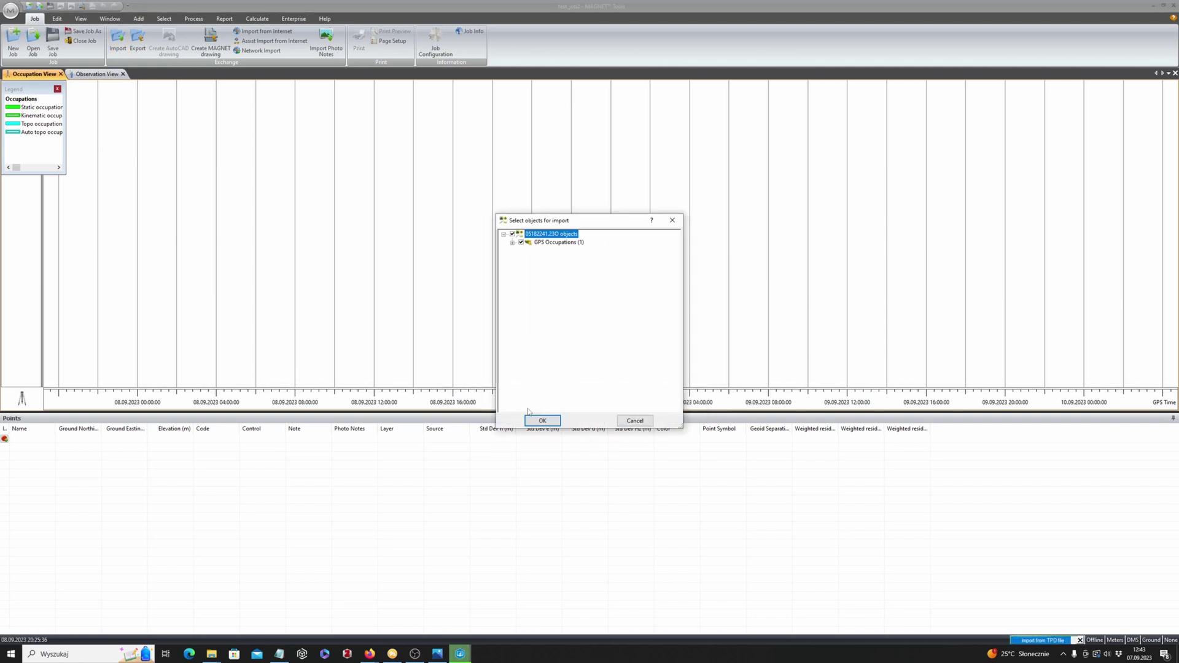
pyautogui.click(541, 420)
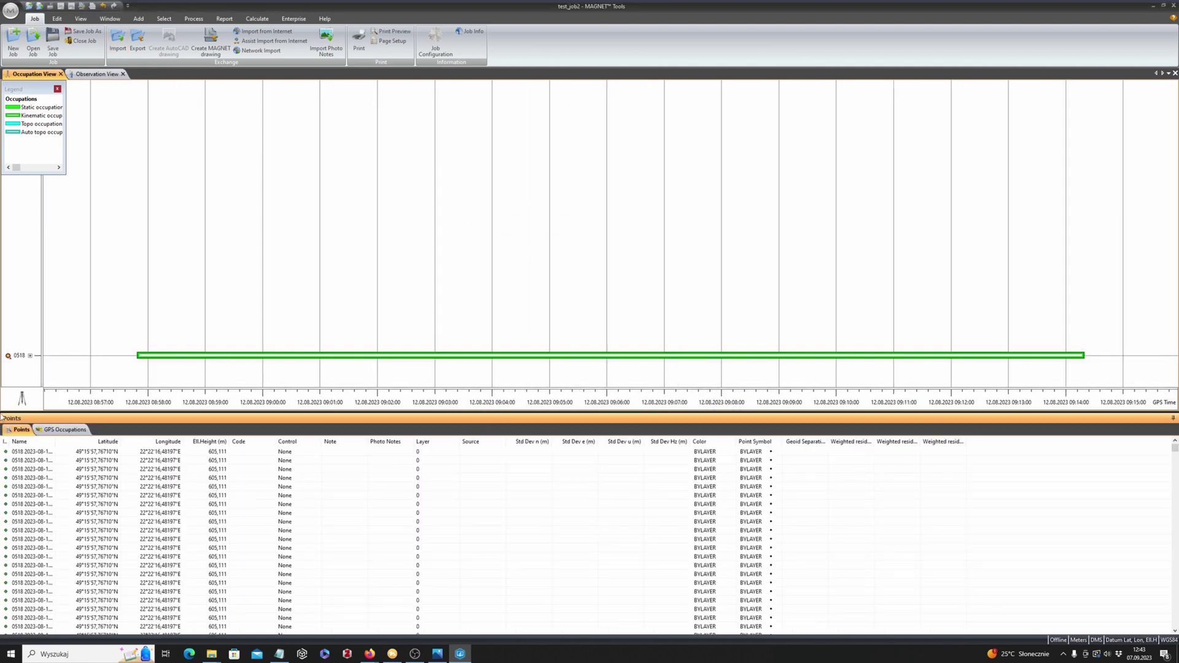
# - Convert the GPS occupation of point 0518 to static
pyautogui.click(61, 429)
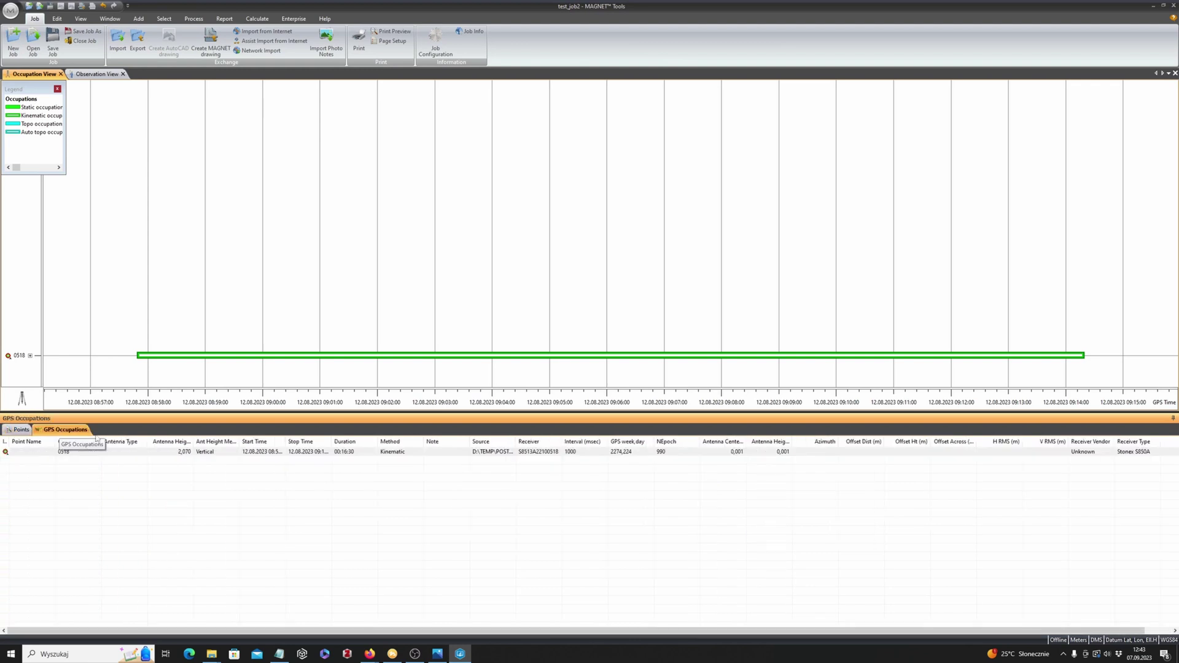
pyautogui.click(30, 452)
pyautogui.rightClick(30, 453)
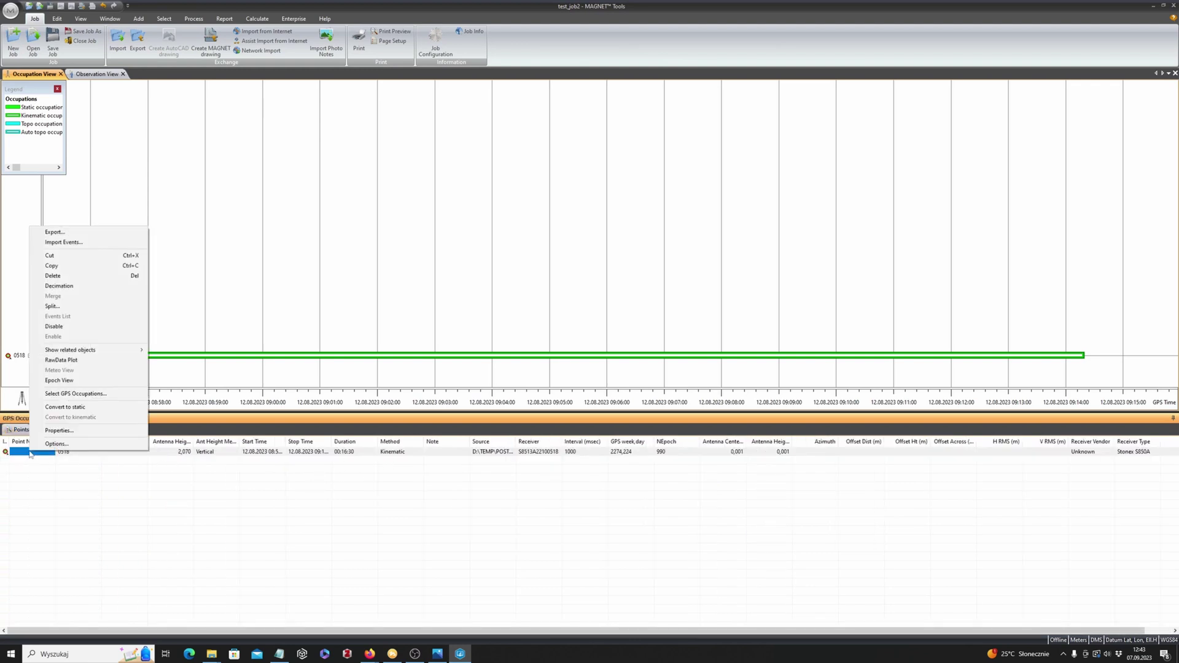
pyautogui.click(70, 413)
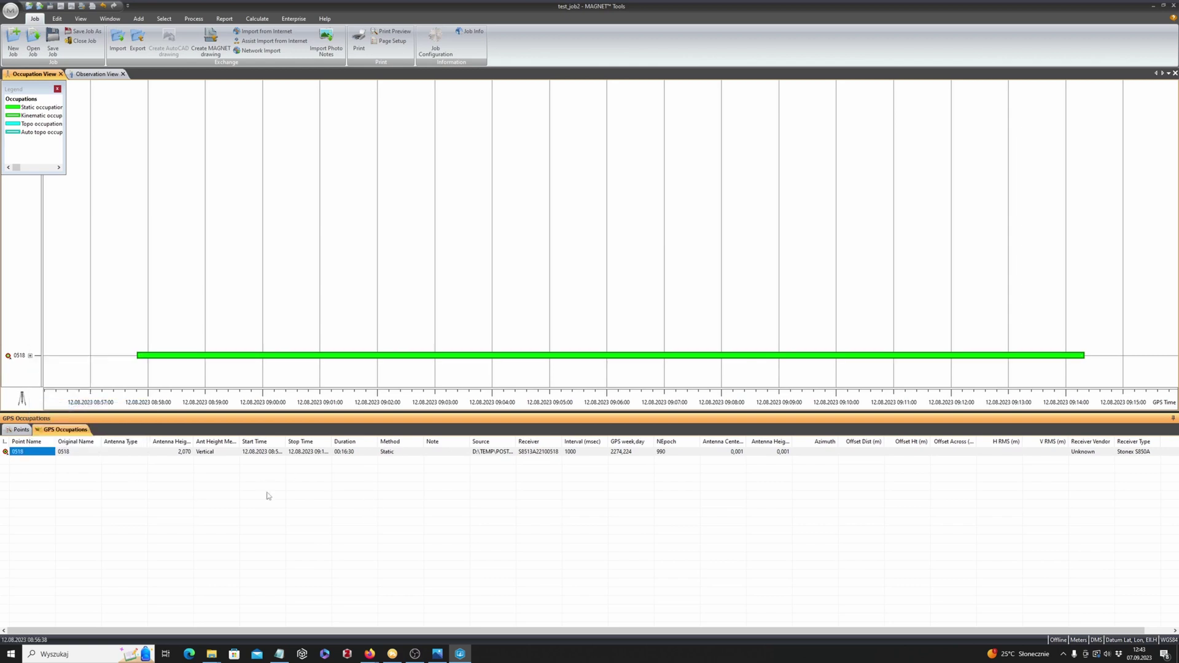
# - Examine the individual satellite tracks of the 0518 occupation, moving the legend clear of the satellite names, and collapse them again
pyautogui.click(30, 356)
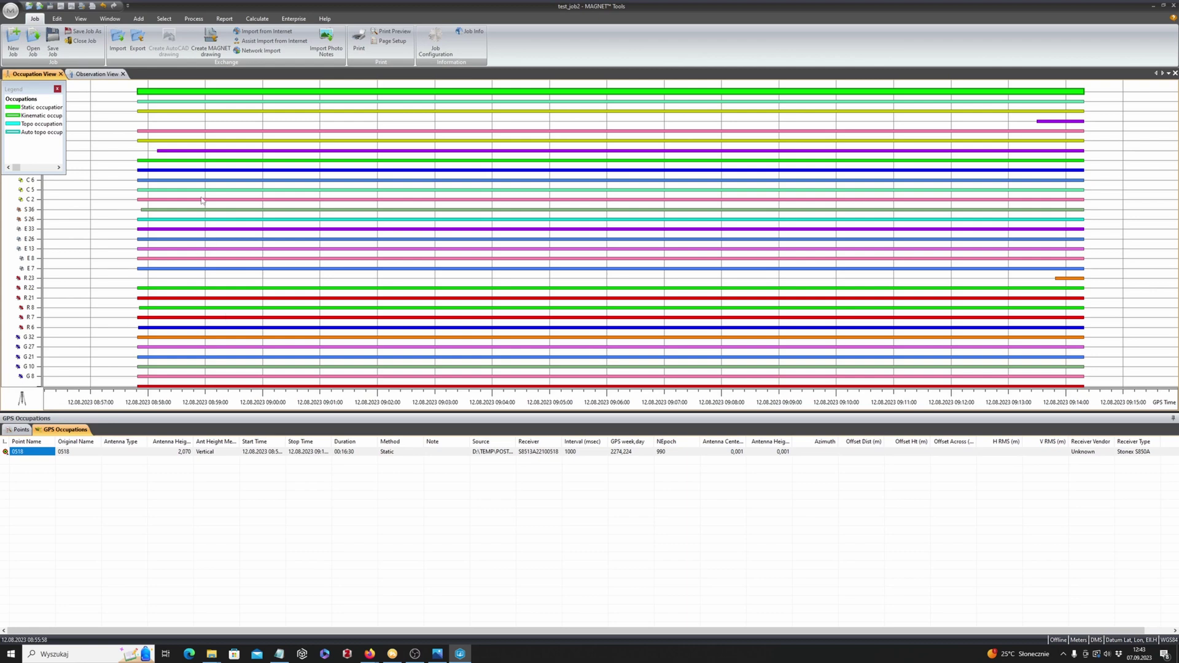
pyautogui.scroll(2, 86, 257)
pyautogui.moveTo(34, 92); pyautogui.dragTo(137, 113)
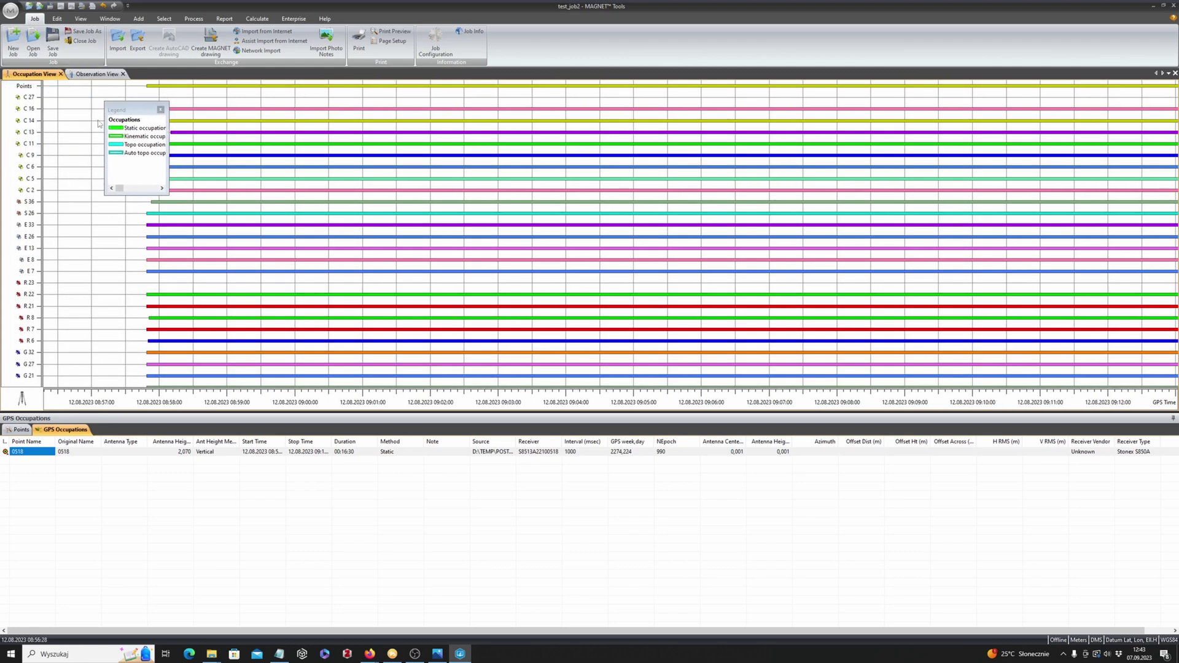
pyautogui.scroll(-2, 26, 132)
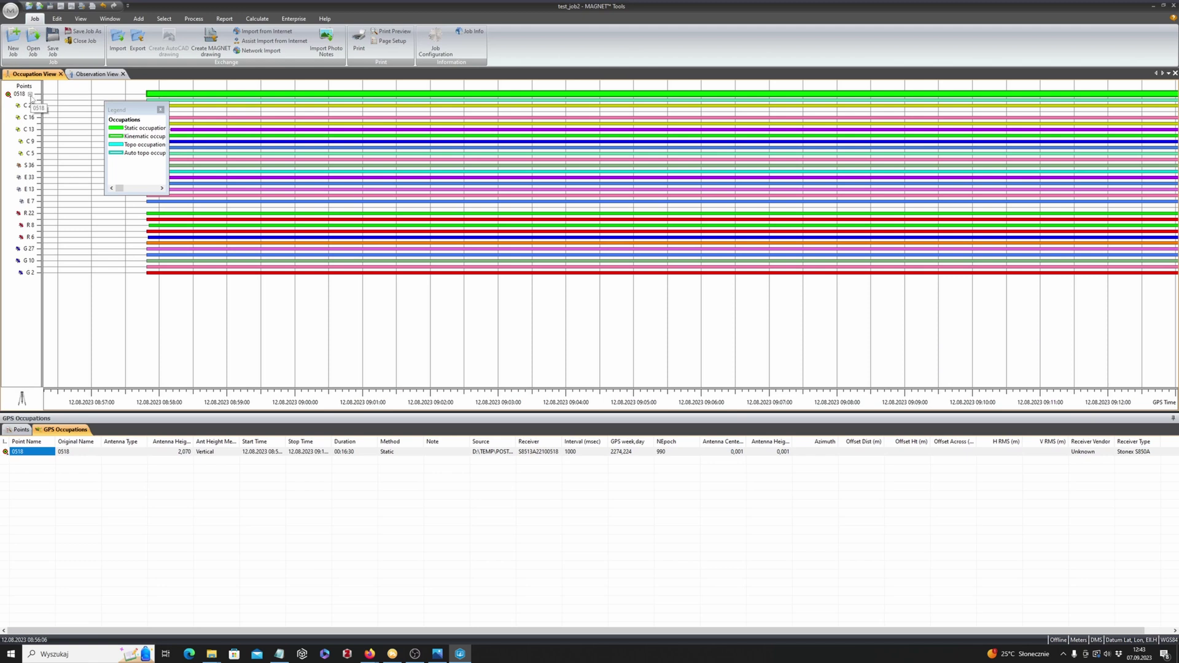
pyautogui.click(29, 94)
pyautogui.scroll(-1, 379, 257)
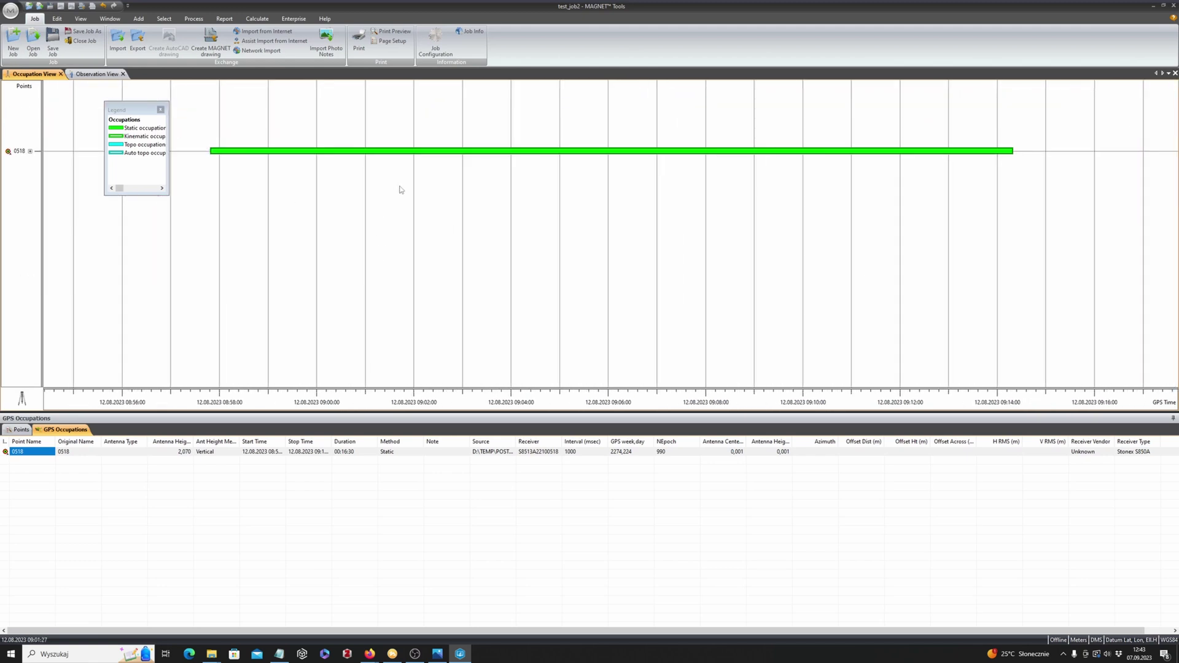
pyautogui.click(400, 266)
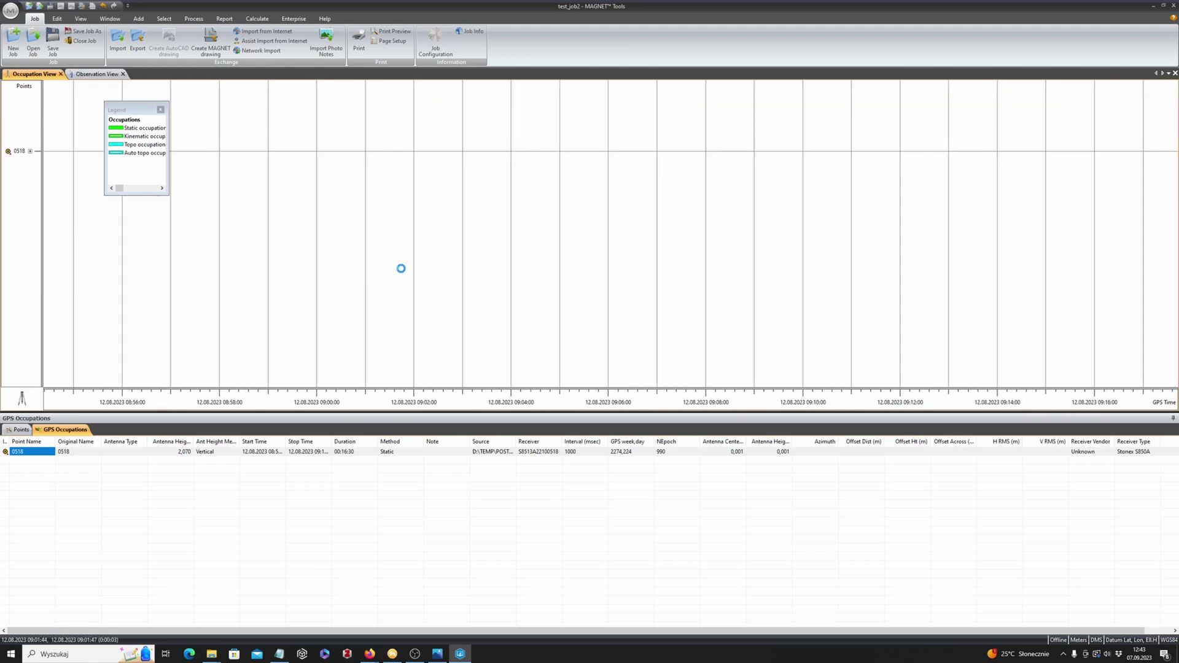
pyautogui.click(337, 154)
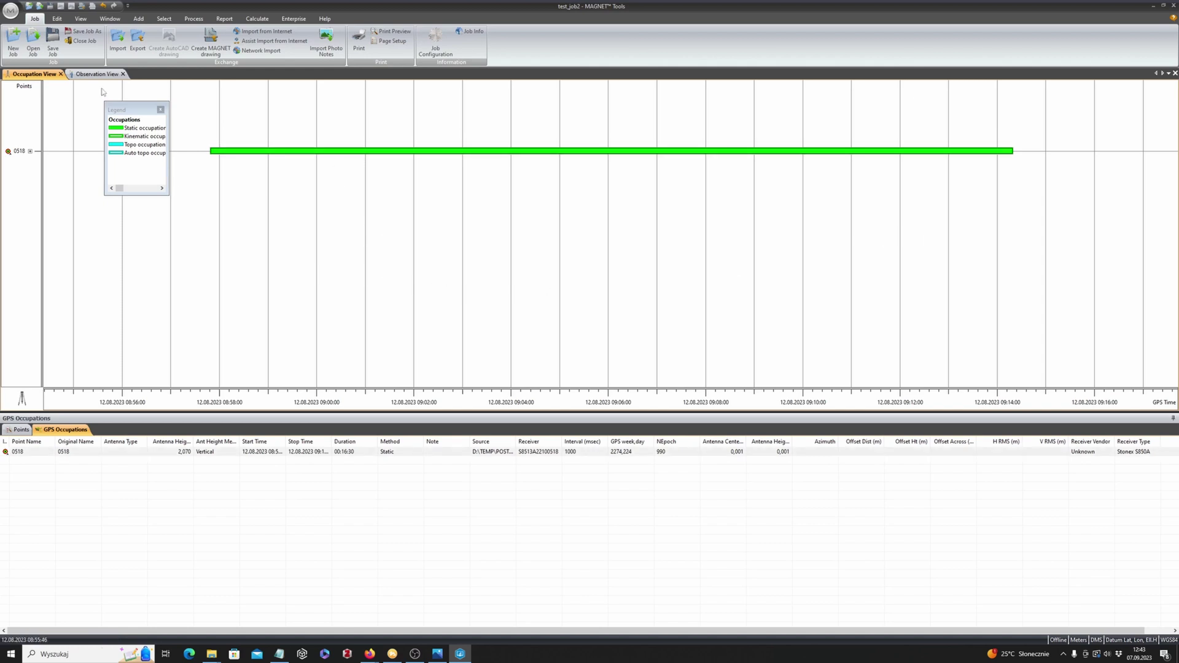
# - Import KROS22400.23o, PRZM22400.23o and USDL22400.23o from the Refrence folder, including each station's point and GPS occupation
pyautogui.click(117, 40)
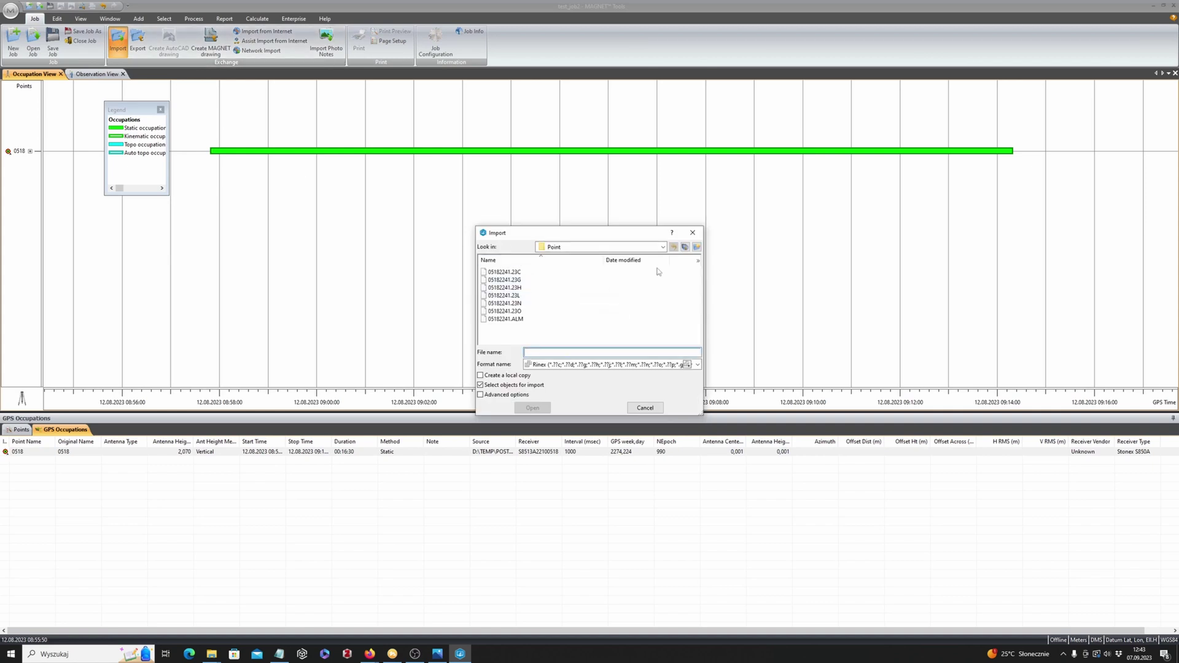
pyautogui.click(662, 247)
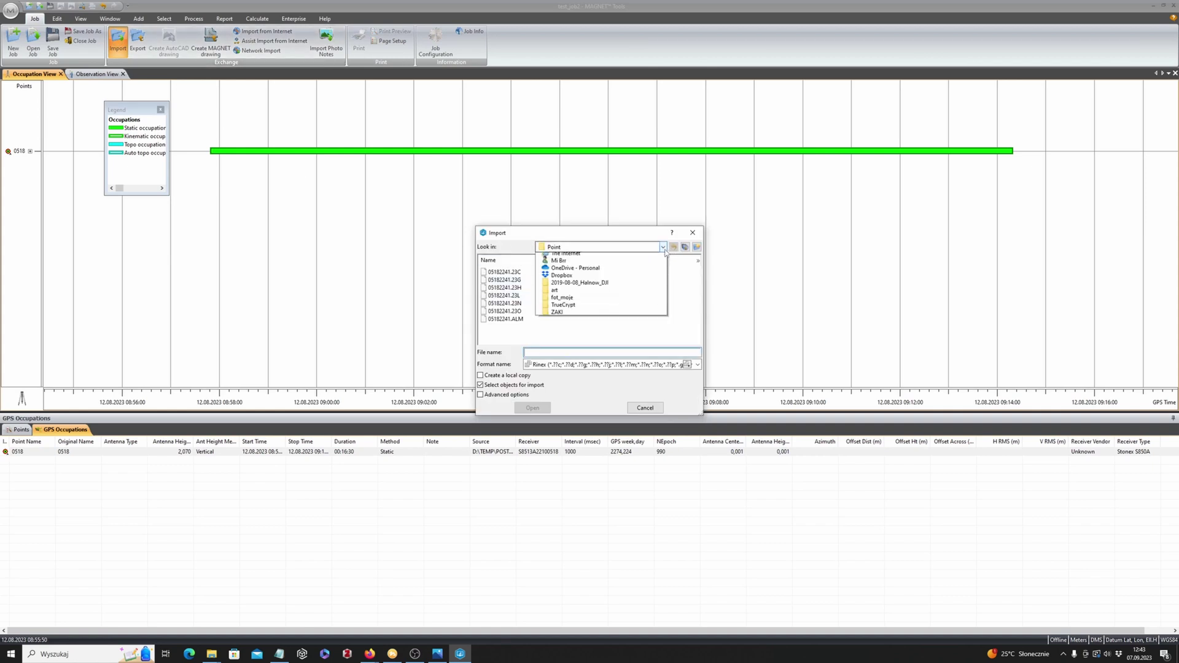
pyautogui.click(599, 318)
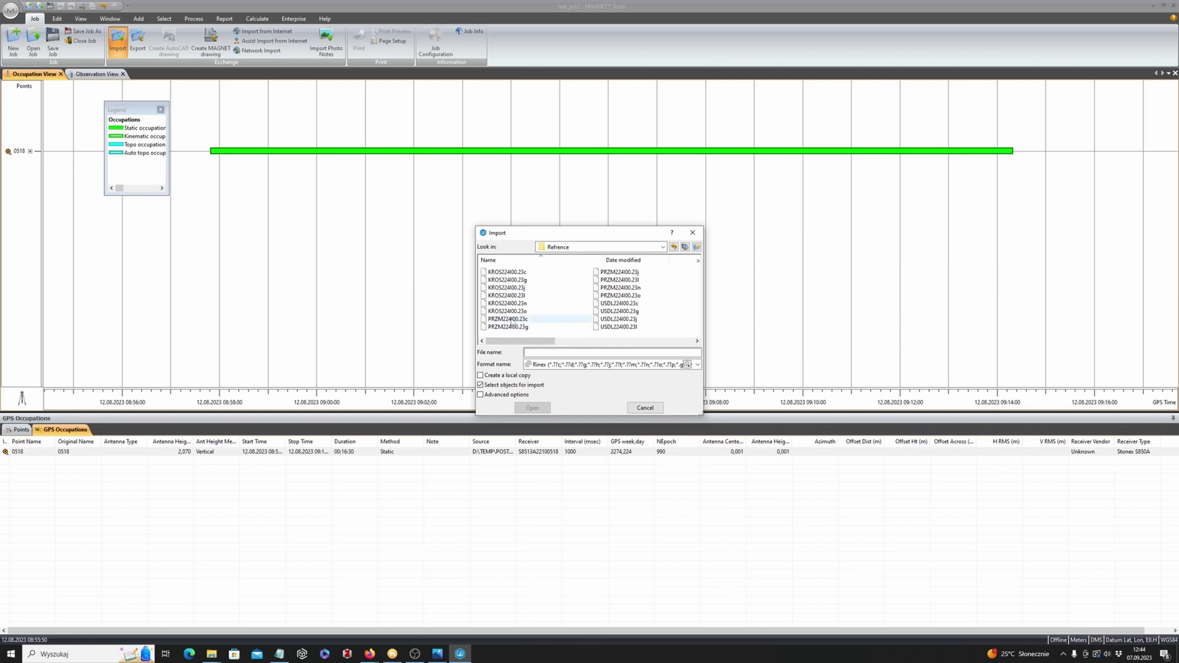
pyautogui.click(512, 311)
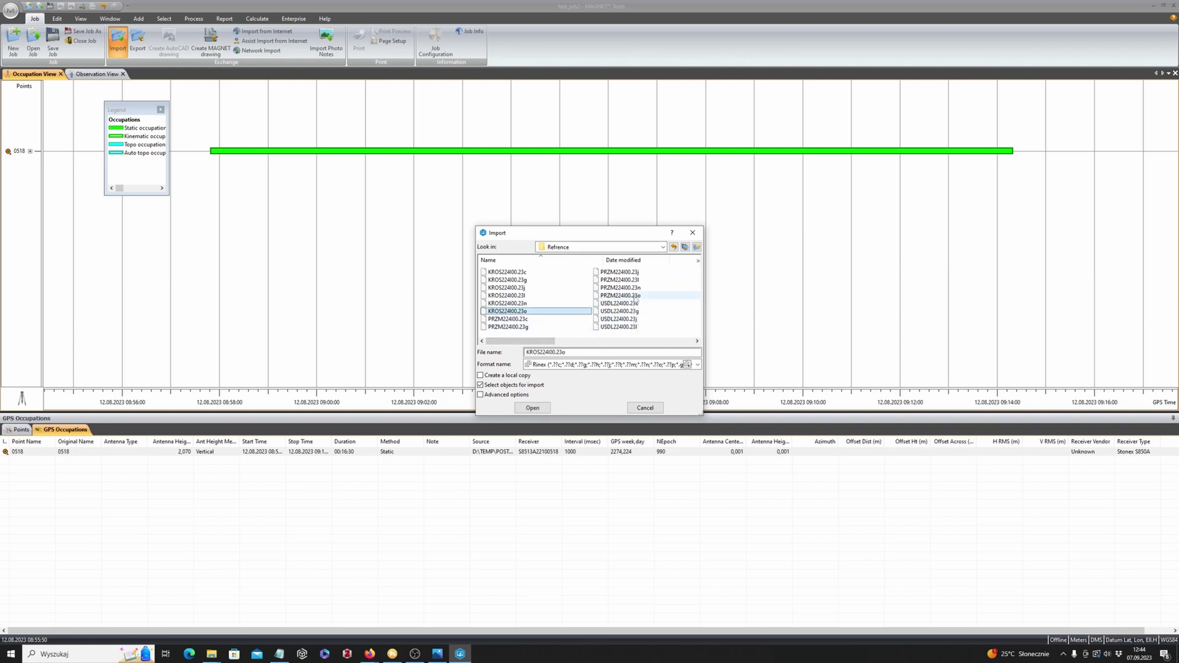
pyautogui.keyDown('ctrl'); pyautogui.click(620, 295); pyautogui.keyUp('ctrl')
pyautogui.moveTo(522, 341); pyautogui.dragTo(626, 343)
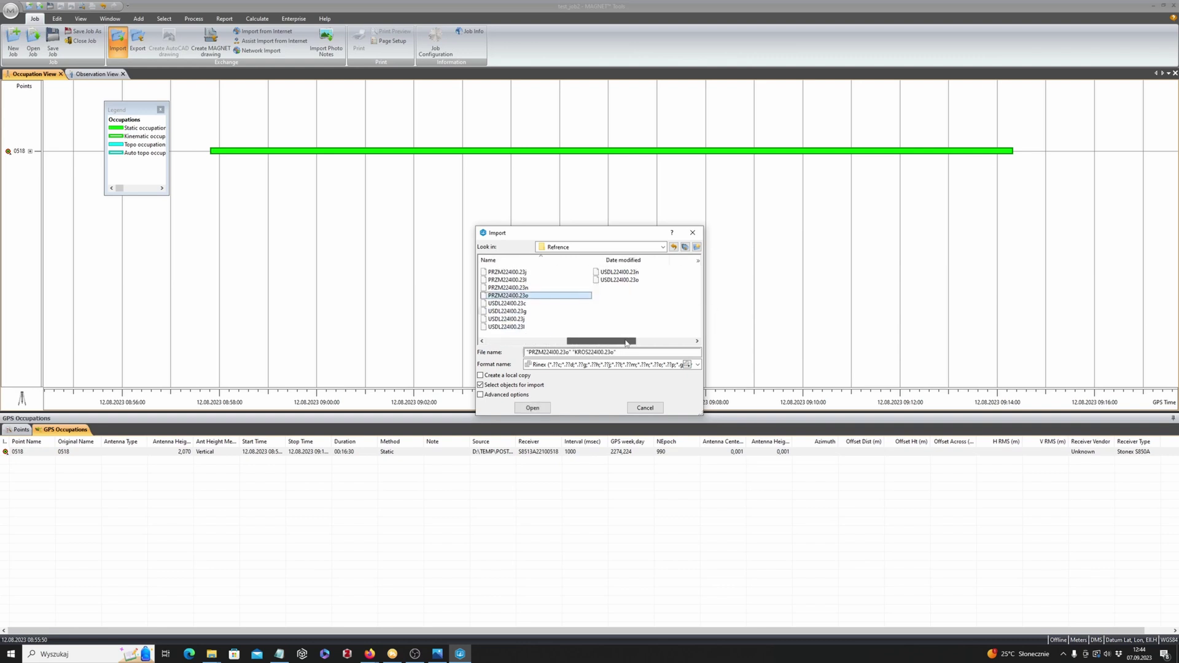
pyautogui.keyDown('ctrl'); pyautogui.click(620, 280); pyautogui.keyUp('ctrl')
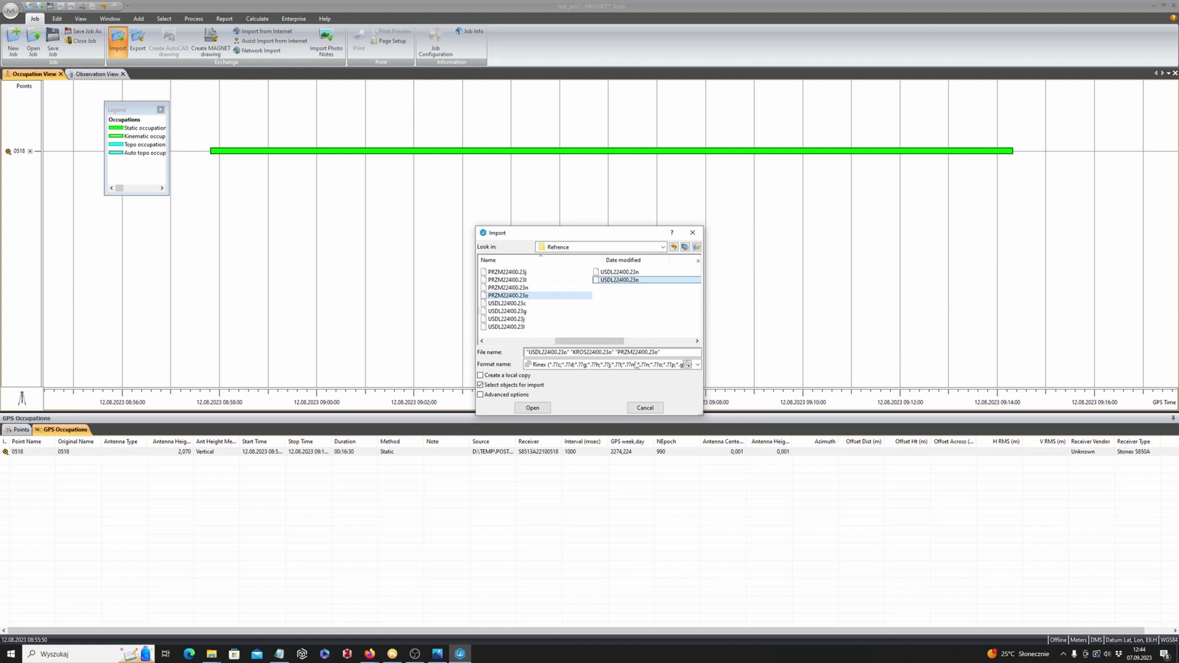
pyautogui.click(532, 408)
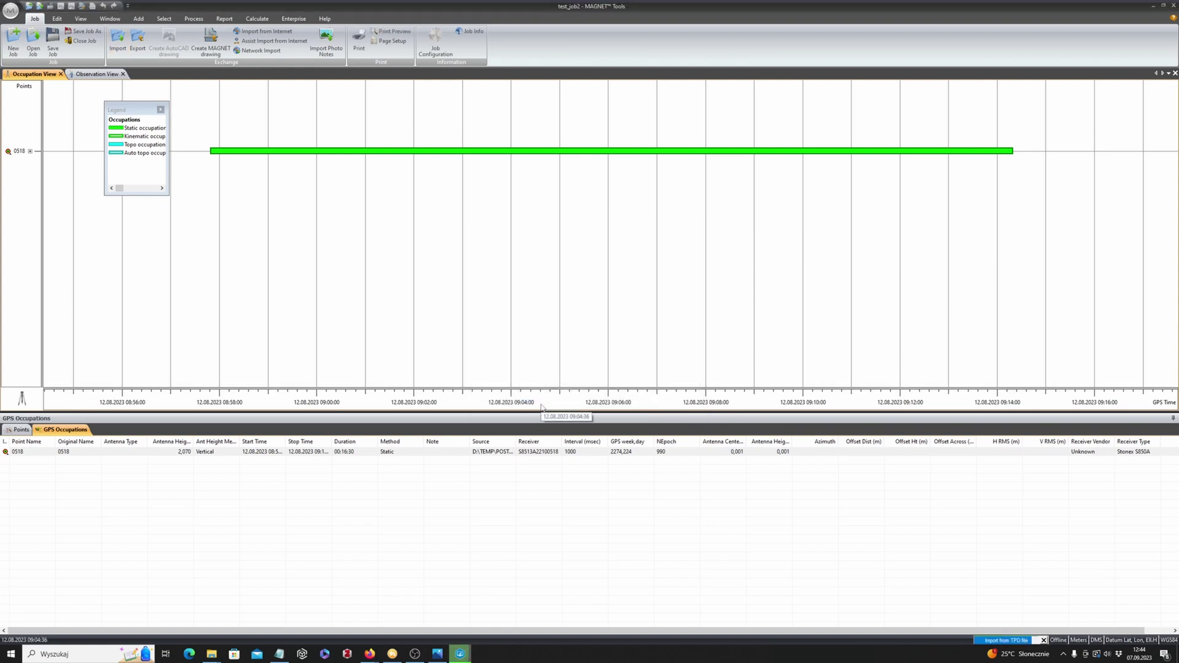
pyautogui.click(548, 419)
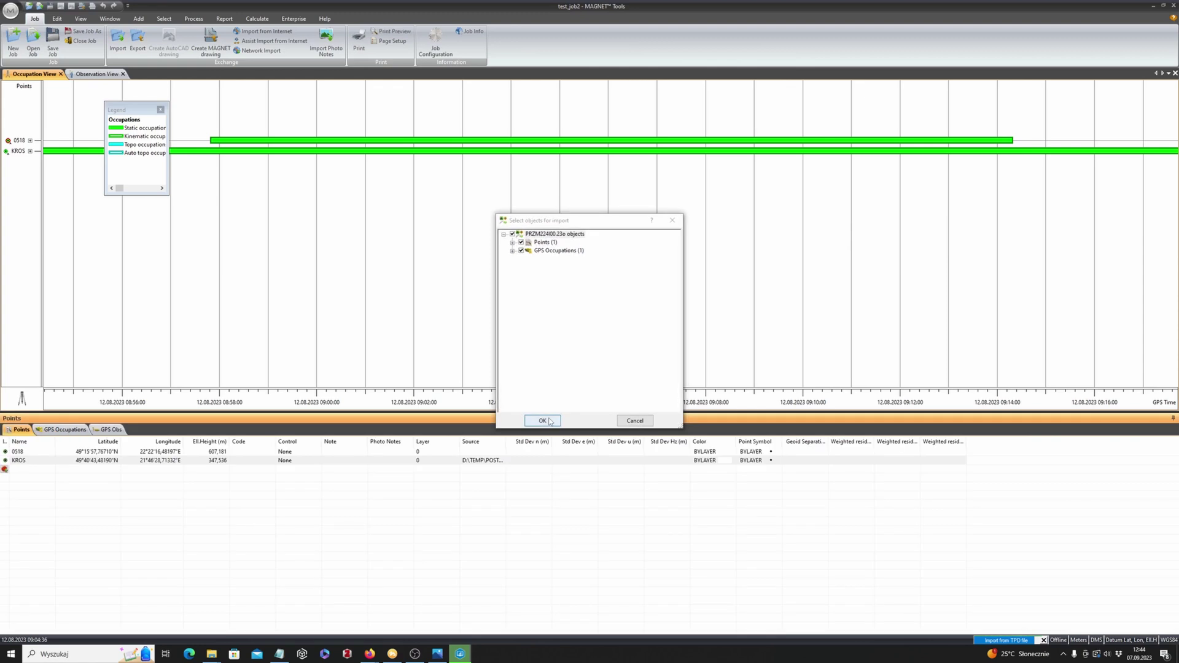
pyautogui.click(548, 419)
pyautogui.click(548, 420)
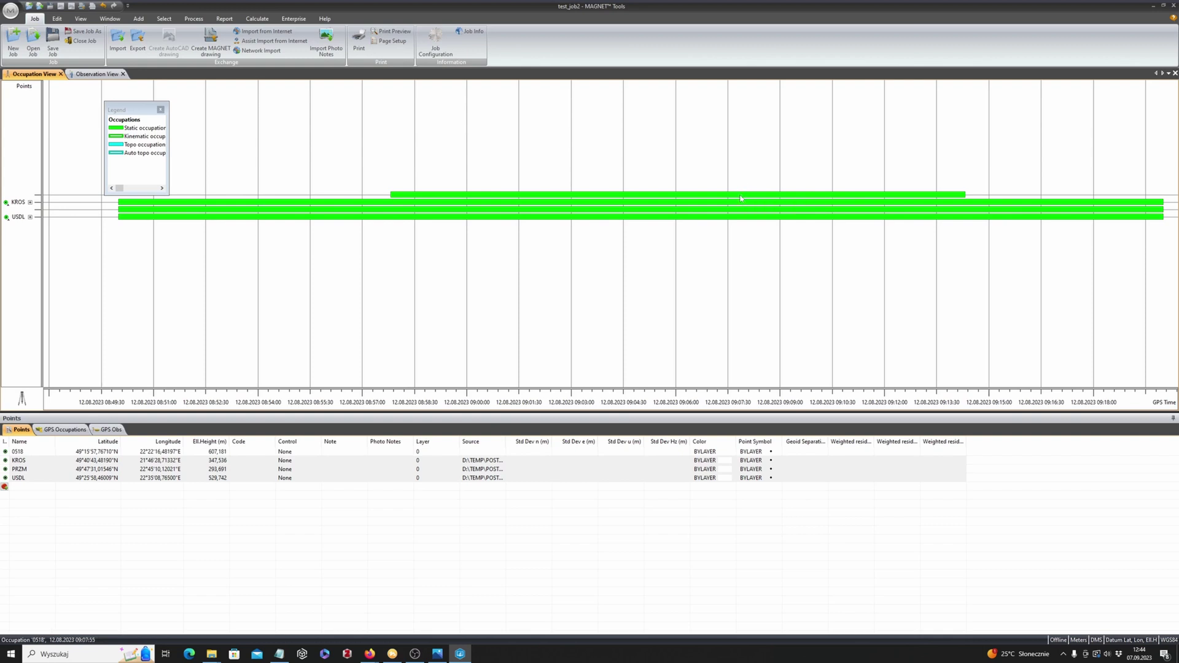
# - Check how the 0518 occupation overlaps in time with the reference stations' occupations and review the imported points
pyautogui.scroll(1, 564, 233)
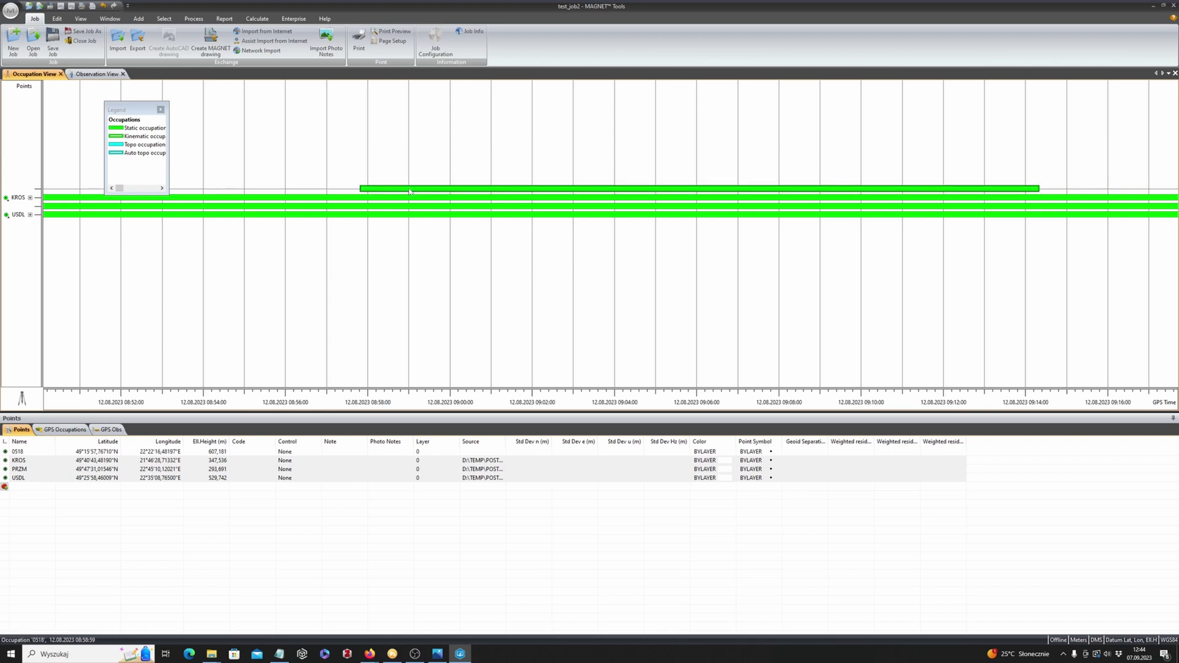
pyautogui.moveTo(410, 192)
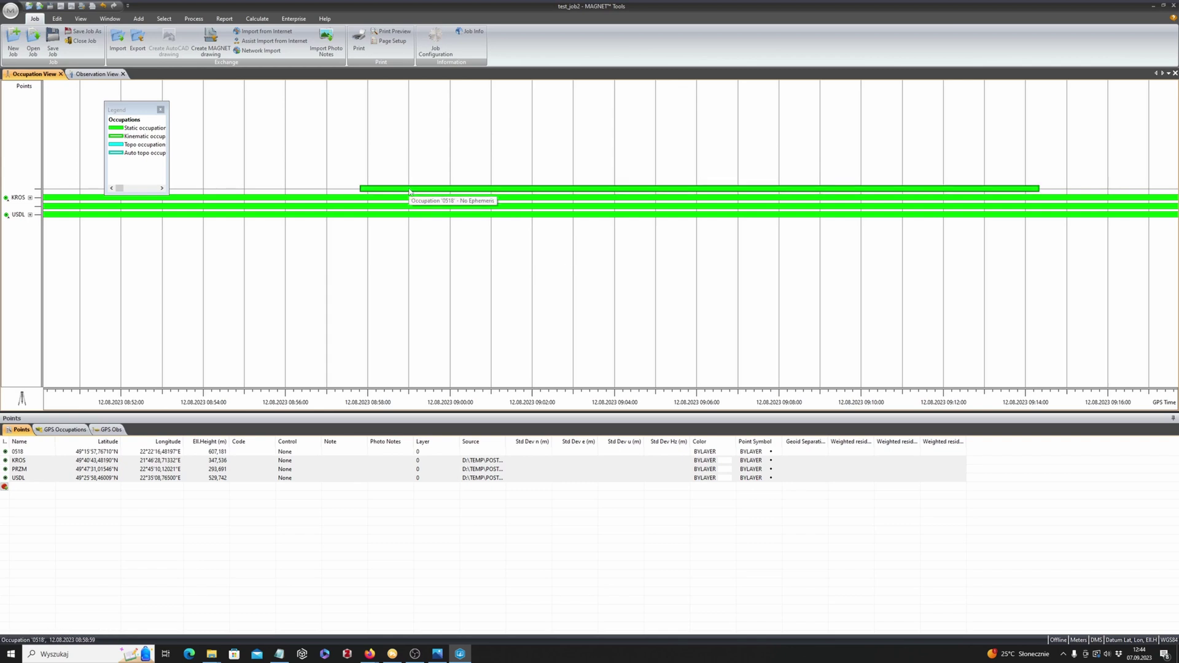
pyautogui.click(300, 549)
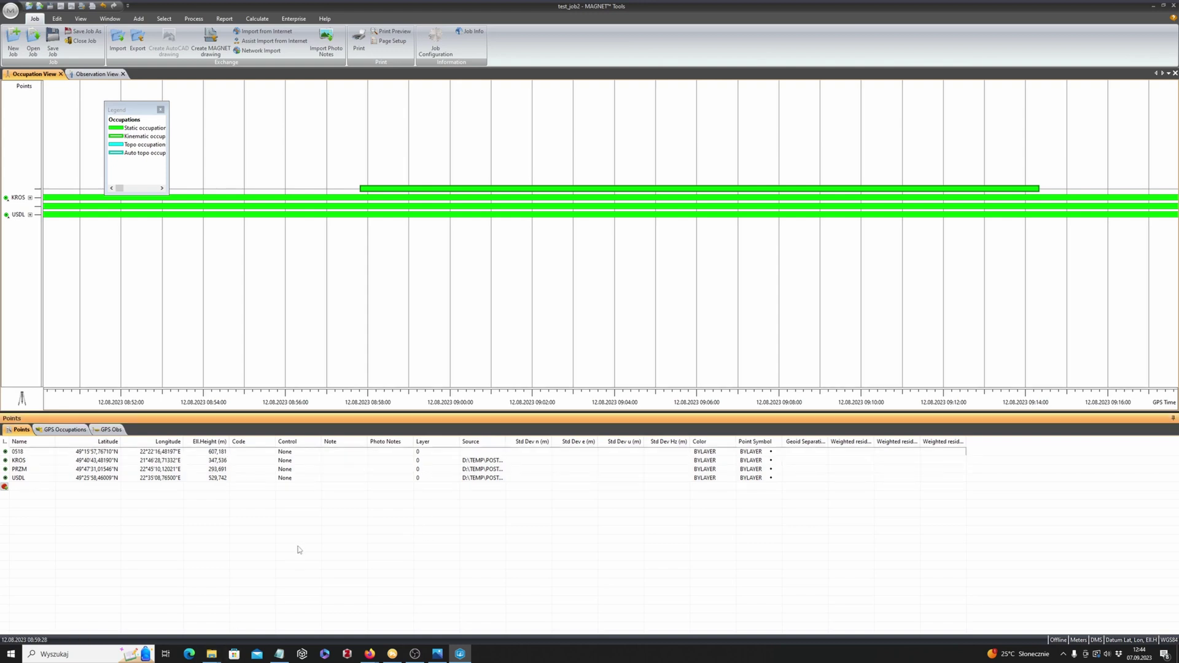
pyautogui.click(35, 478)
pyautogui.click(34, 465)
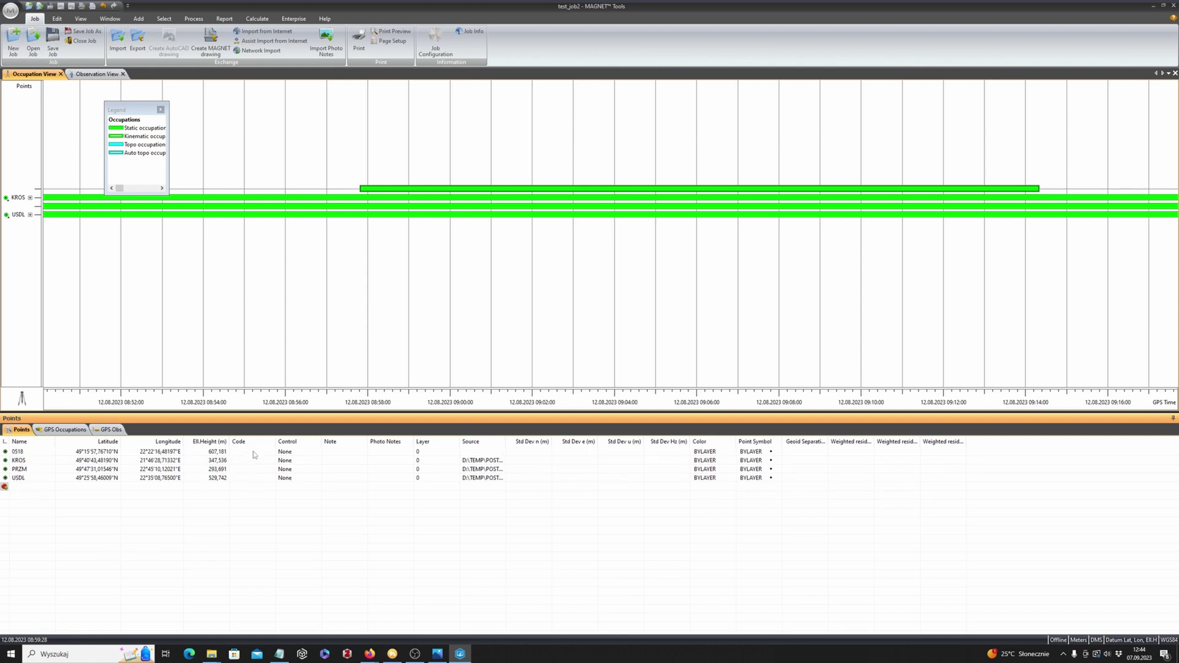
# - Set the control type of points KROS, PRZM and USDL to Both in their shared properties
pyautogui.click(294, 464)
pyautogui.keyDown('shift'); pyautogui.click(297, 482); pyautogui.keyUp('shift')
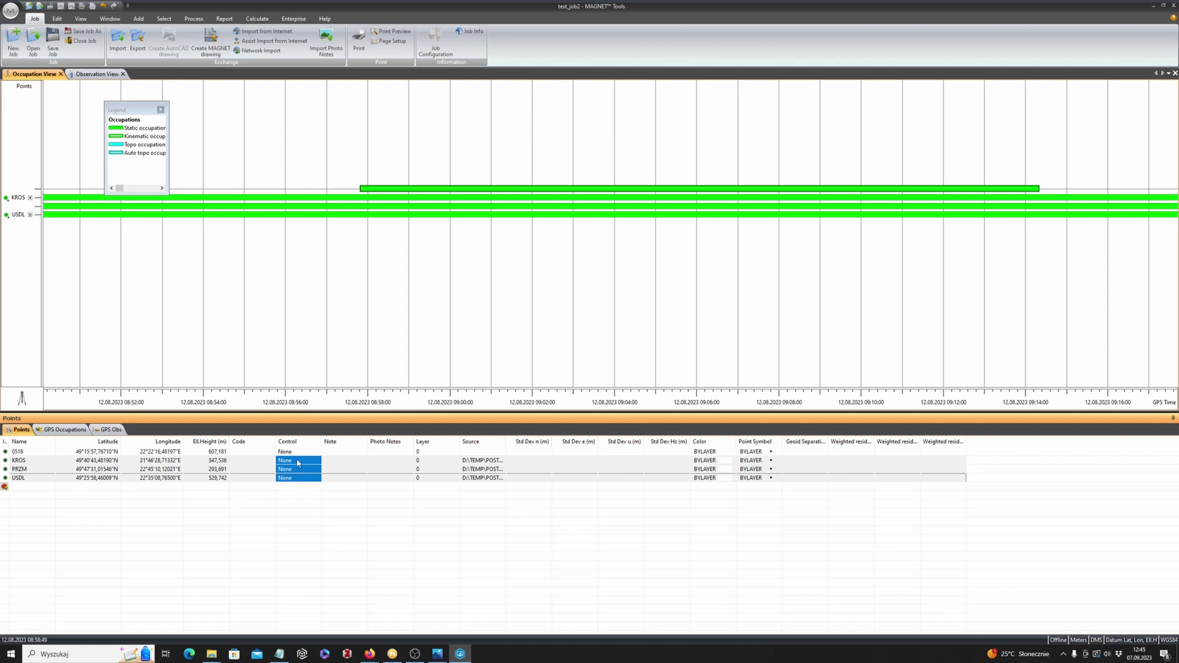
pyautogui.rightClick(297, 462)
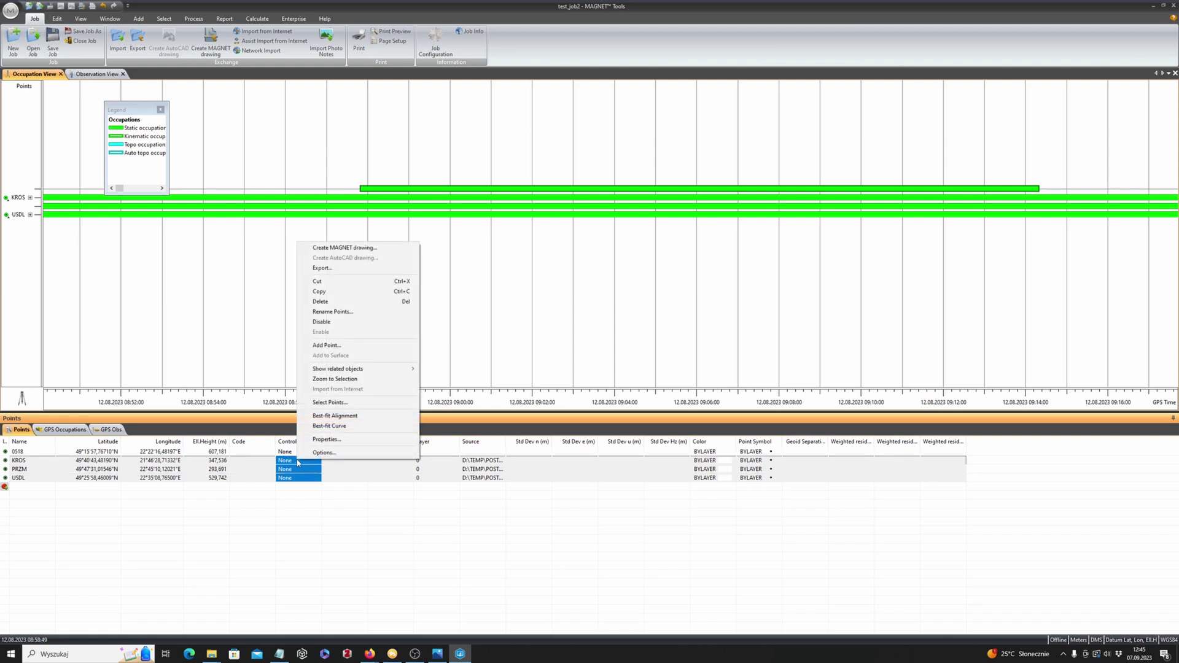
pyautogui.click(326, 440)
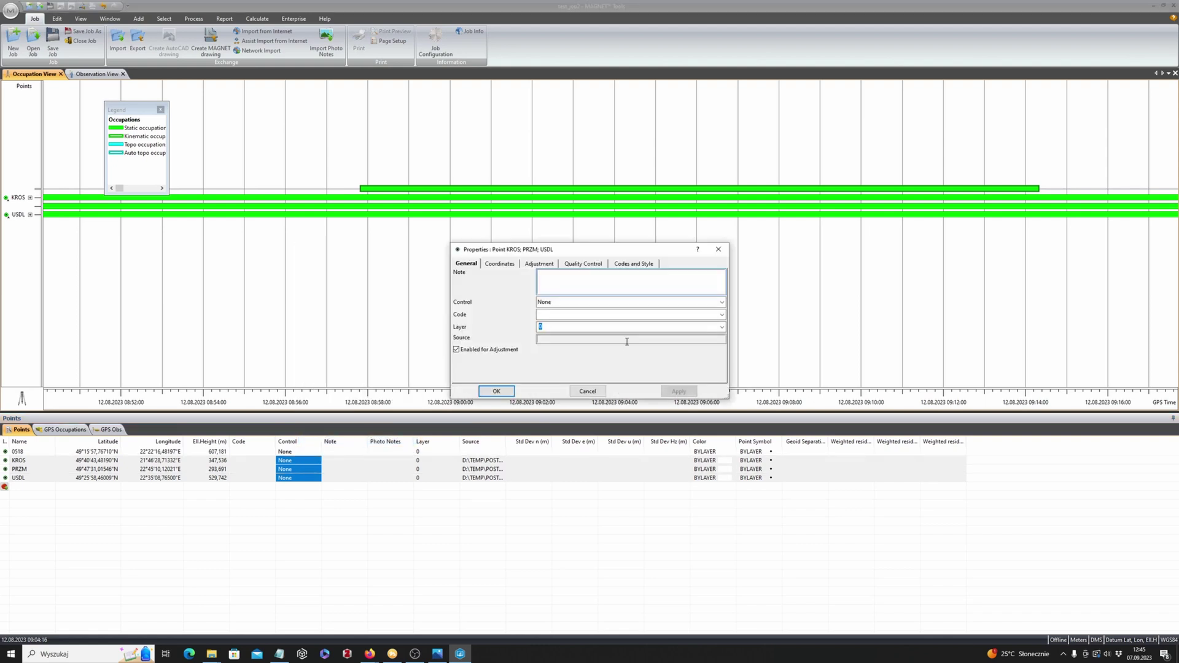
pyautogui.click(722, 301)
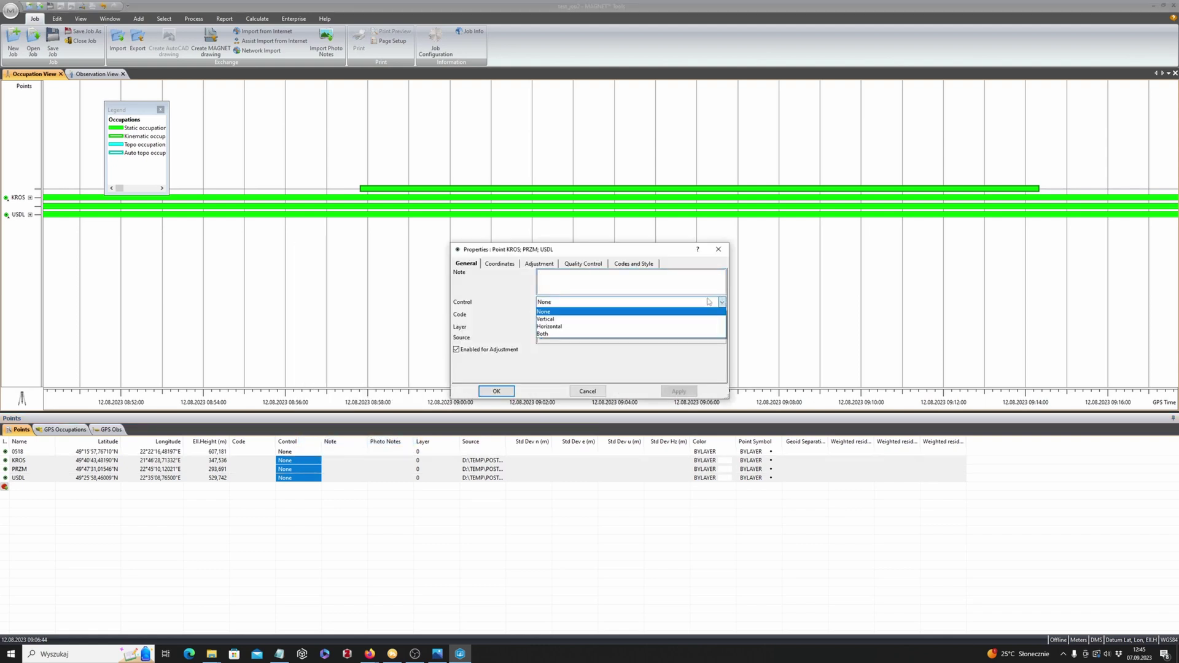
pyautogui.click(551, 334)
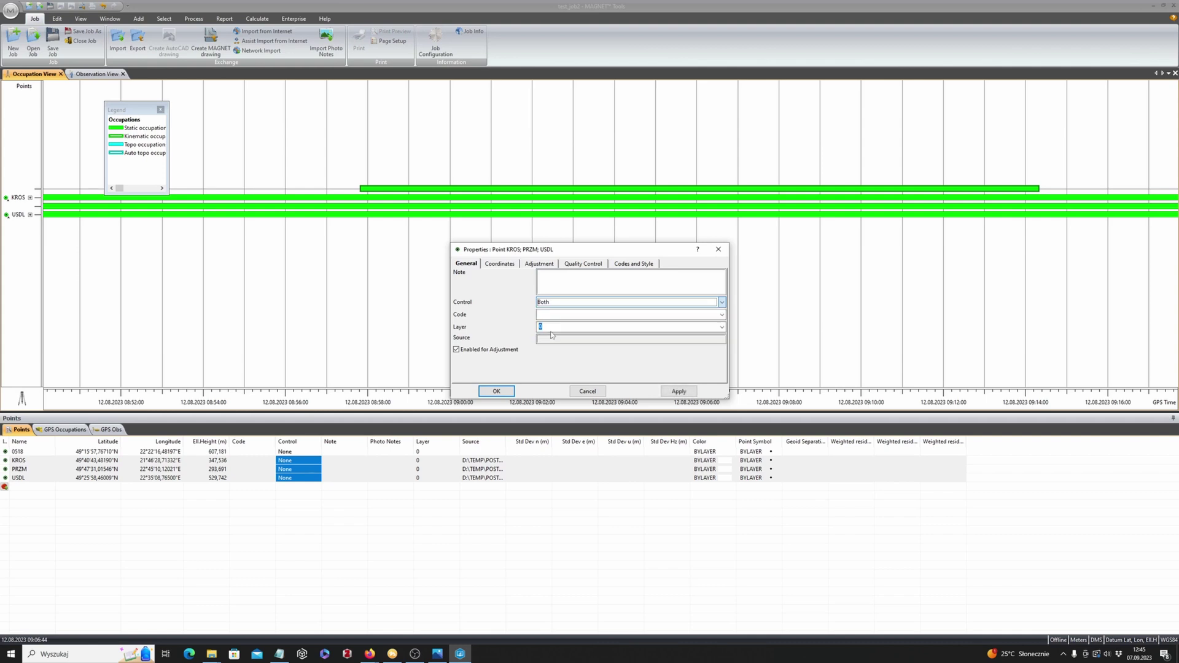
pyautogui.click(496, 391)
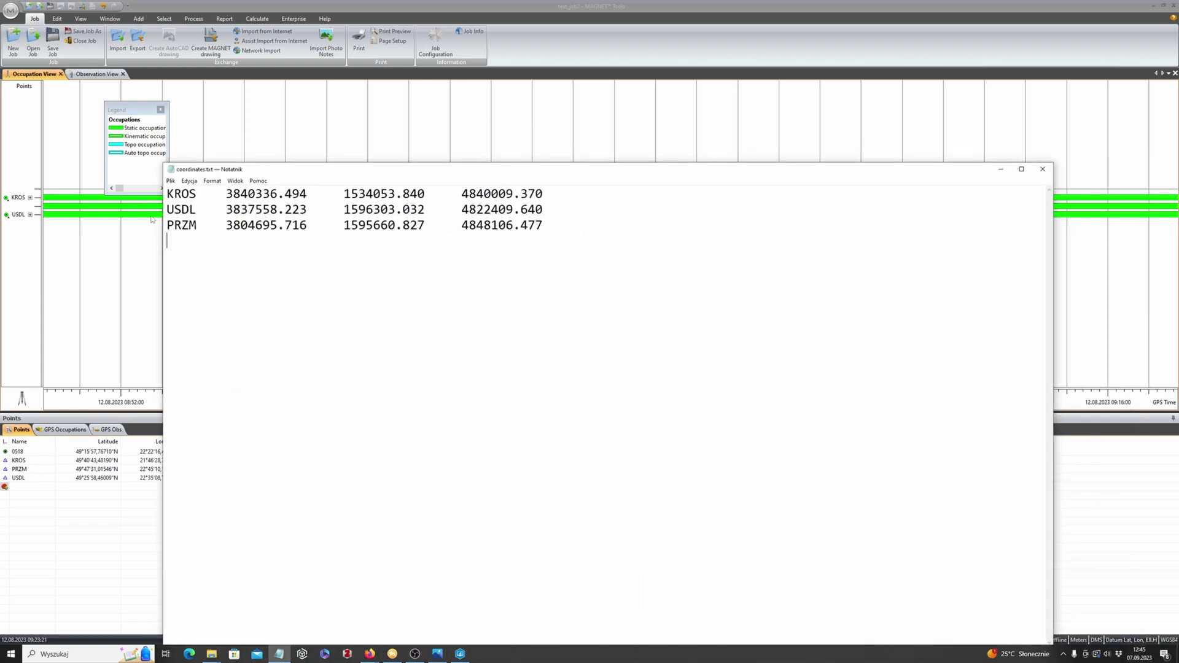
# - Switch to Notepad and examine the station names, coordinates and column spacing in coordinates.txt, then move its window off the job
pyautogui.click(197, 225)
pyautogui.moveTo(226, 194); pyautogui.dragTo(563, 220)
pyautogui.click(508, 226)
pyautogui.moveTo(291, 175); pyautogui.dragTo(323, 135)
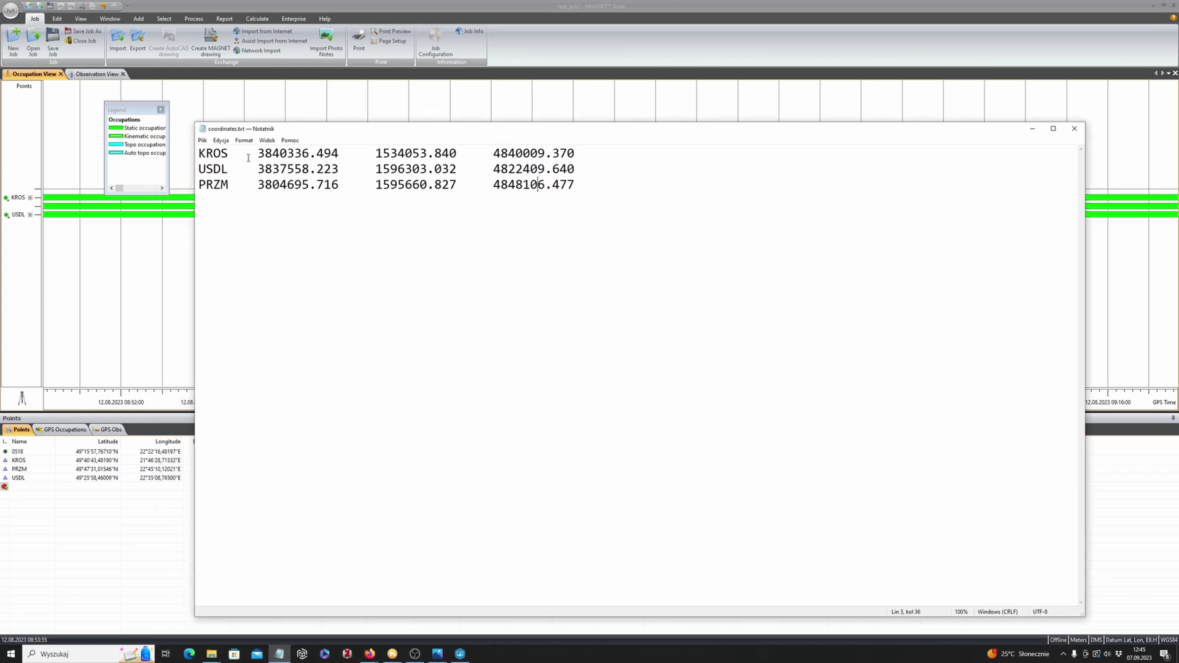
pyautogui.moveTo(257, 154); pyautogui.dragTo(234, 156)
pyautogui.moveTo(380, 132); pyautogui.dragTo(409, 129)
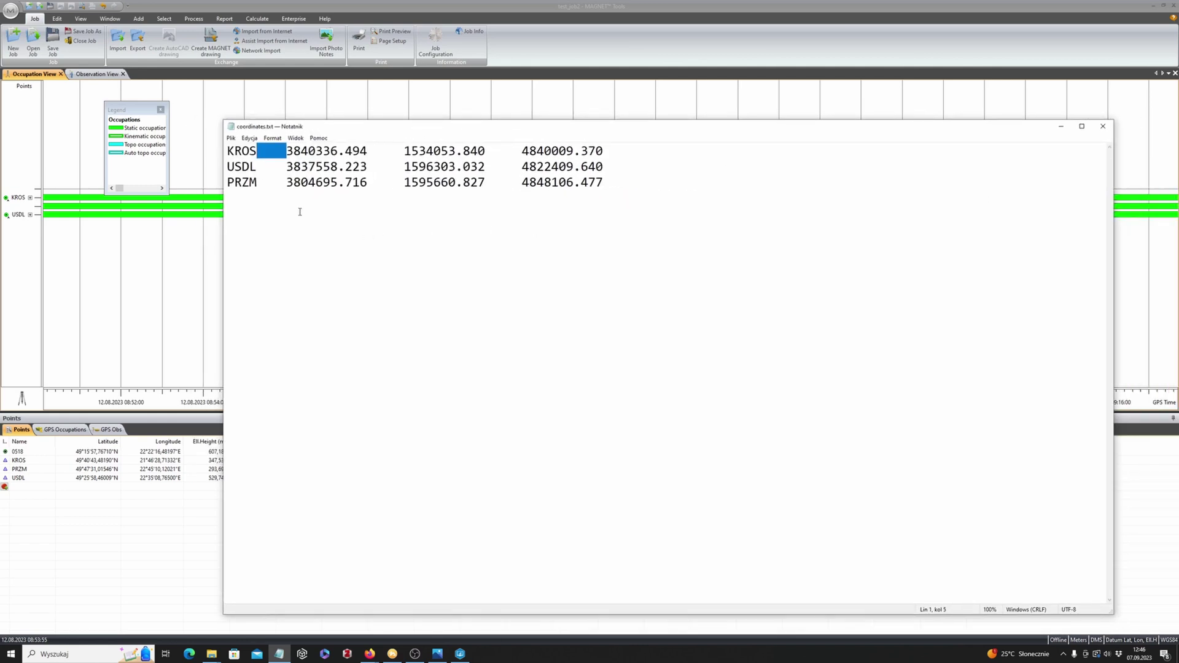
pyautogui.click(263, 186)
pyautogui.moveTo(422, 127); pyautogui.dragTo(1178, 126)
# - Set up a file import that uses the custom wsp format from the Coordinates group
pyautogui.click(111, 40)
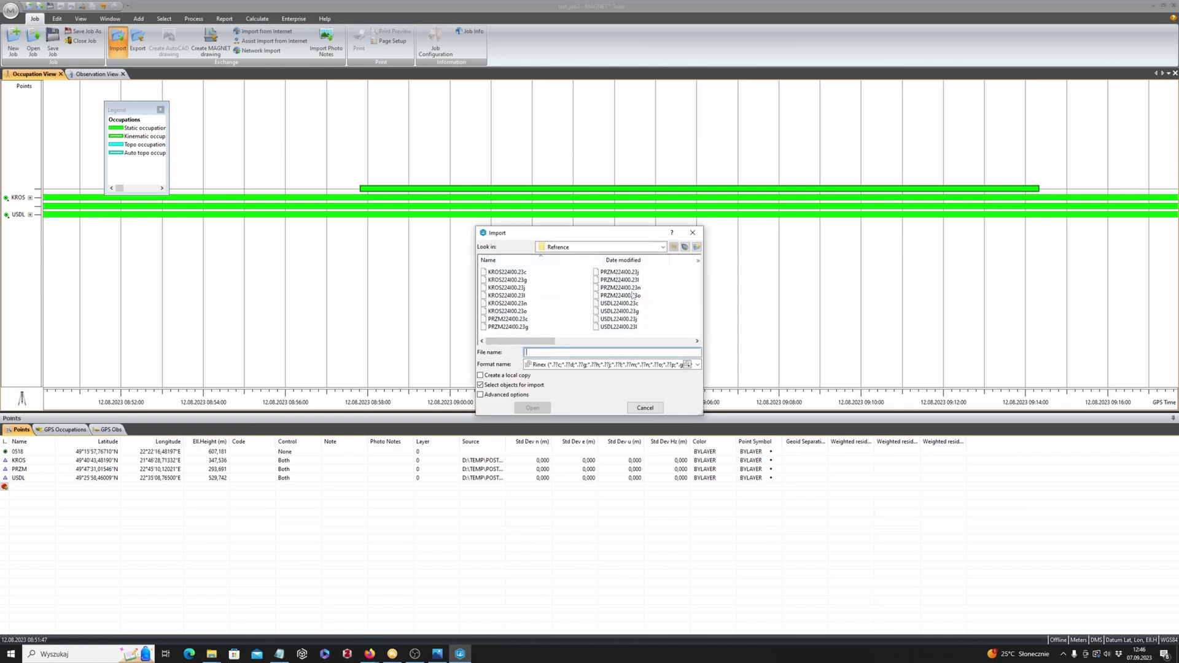
pyautogui.moveTo(547, 342); pyautogui.dragTo(619, 345)
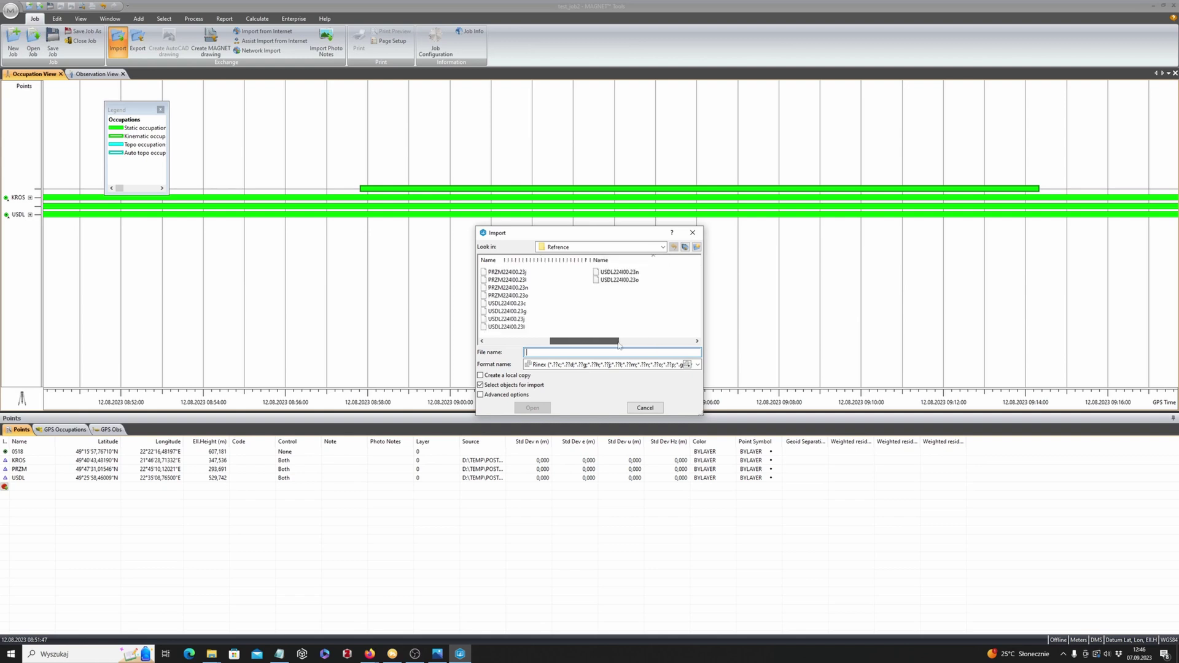
pyautogui.click(589, 247)
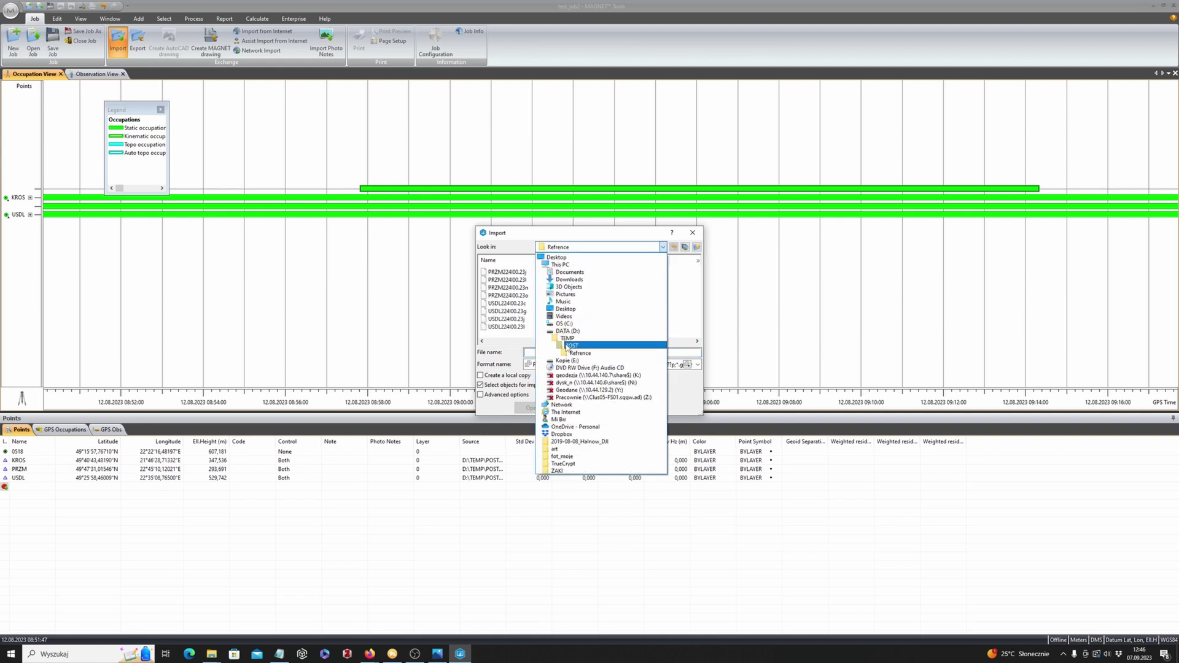
pyautogui.click(567, 346)
pyautogui.click(600, 366)
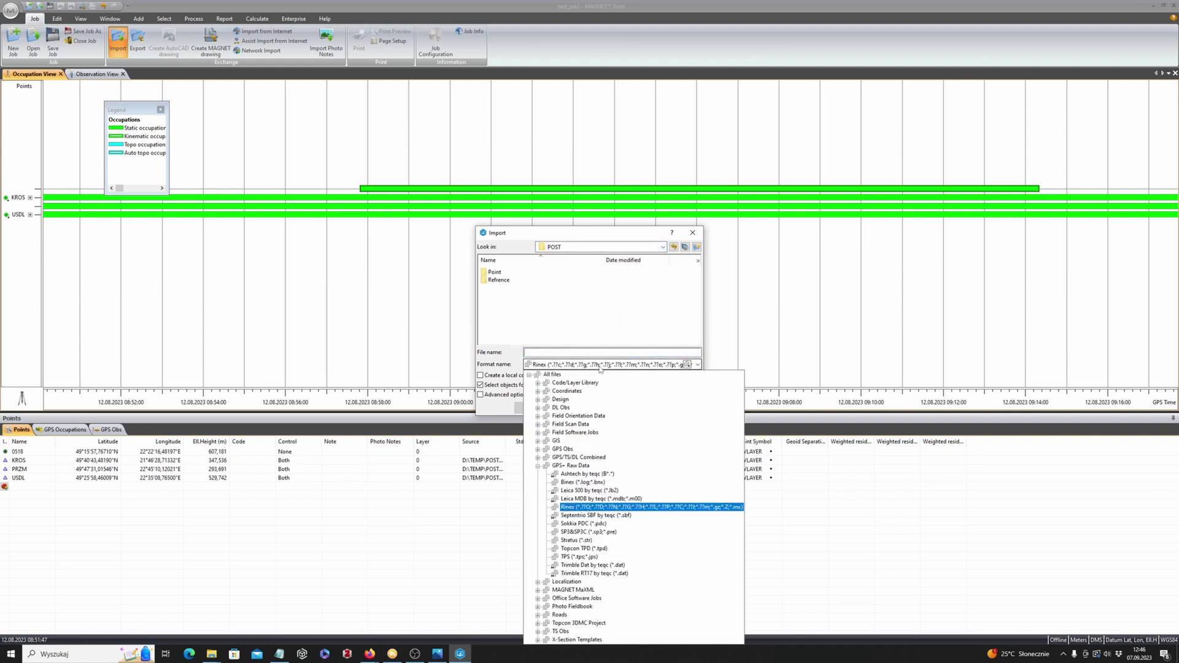
pyautogui.click(537, 466)
pyautogui.click(538, 391)
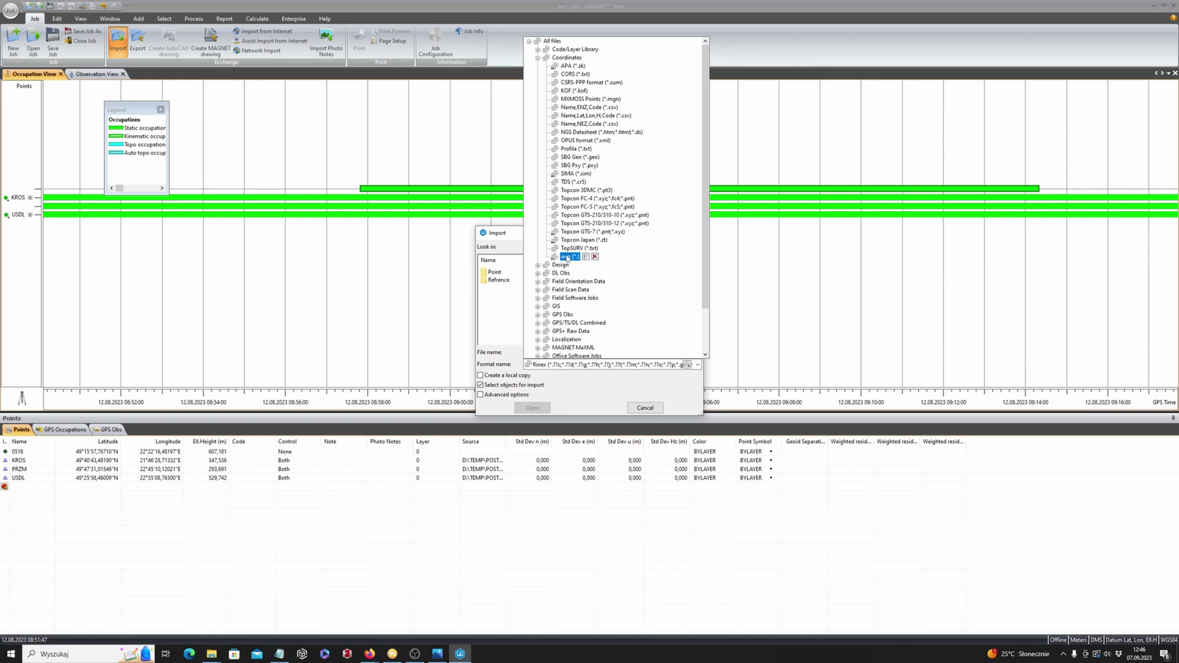
pyautogui.click(568, 257)
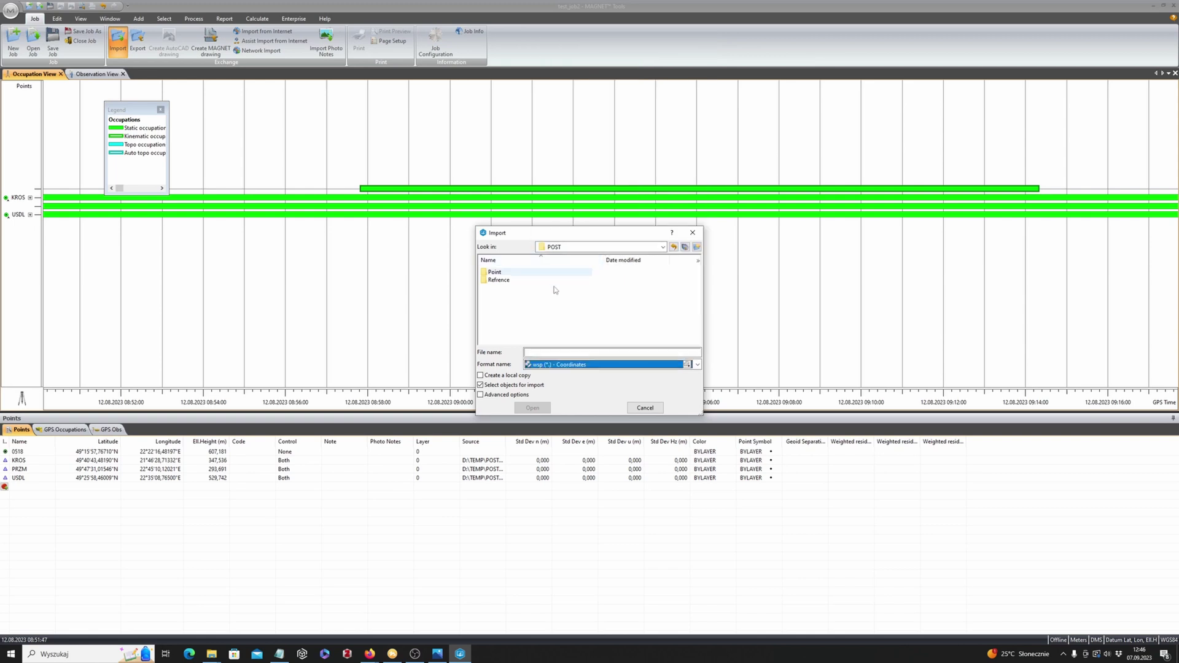
# - Import the reference station points from coordinates.txt in the Refrence folder
pyautogui.doubleClick(499, 281)
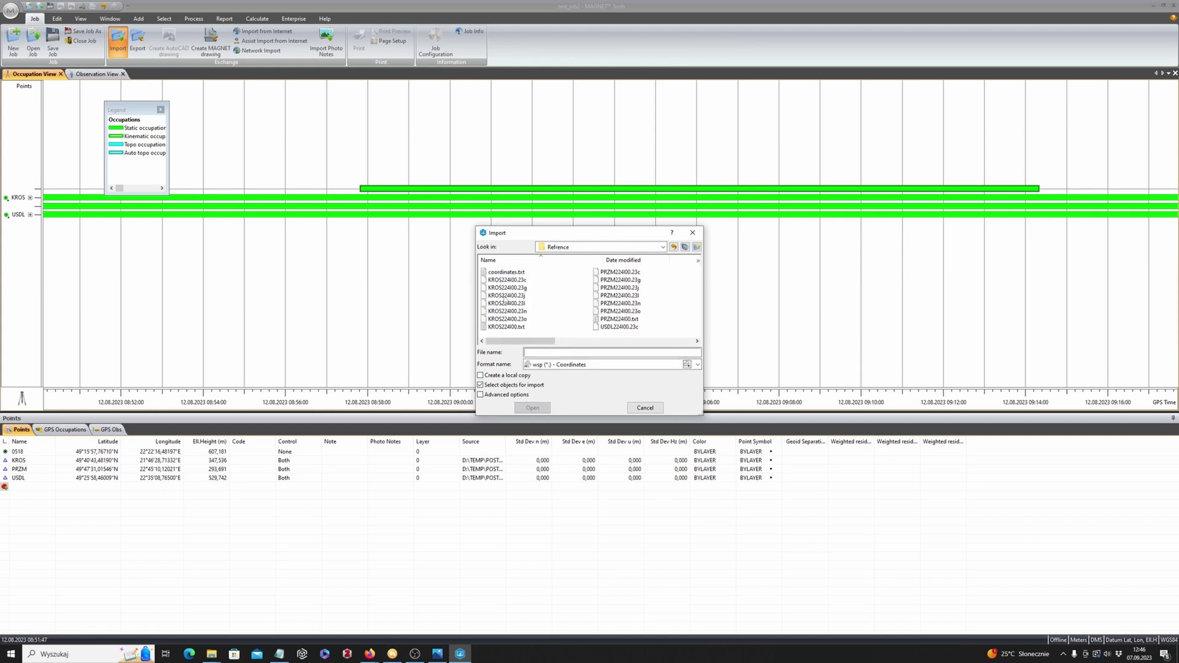
pyautogui.click(505, 272)
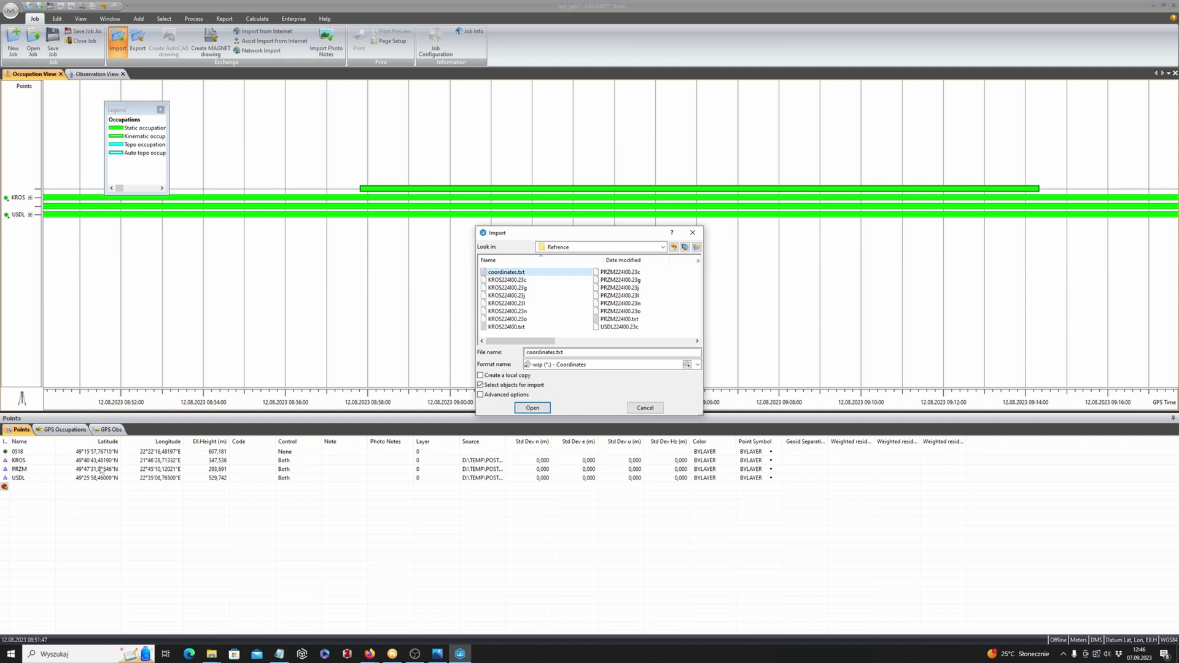
pyautogui.click(532, 408)
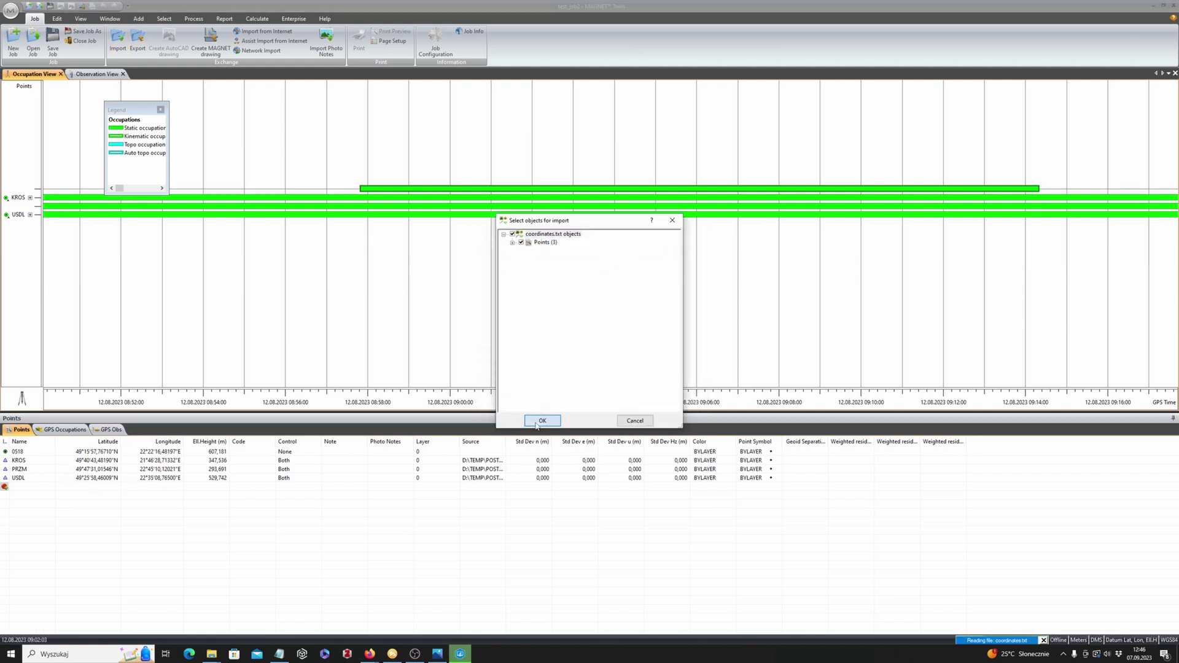
pyautogui.click(542, 421)
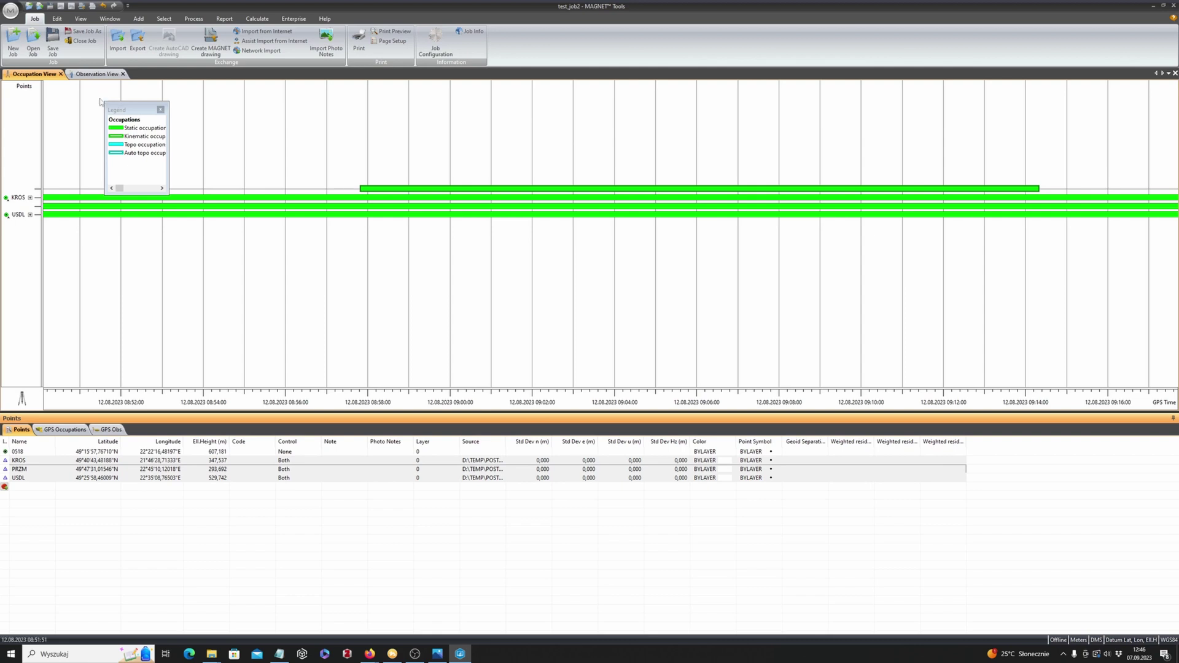
# - Show the observation network and set the antenna type of the 0518 GPS occupation to STXS800A NONE
pyautogui.click(96, 75)
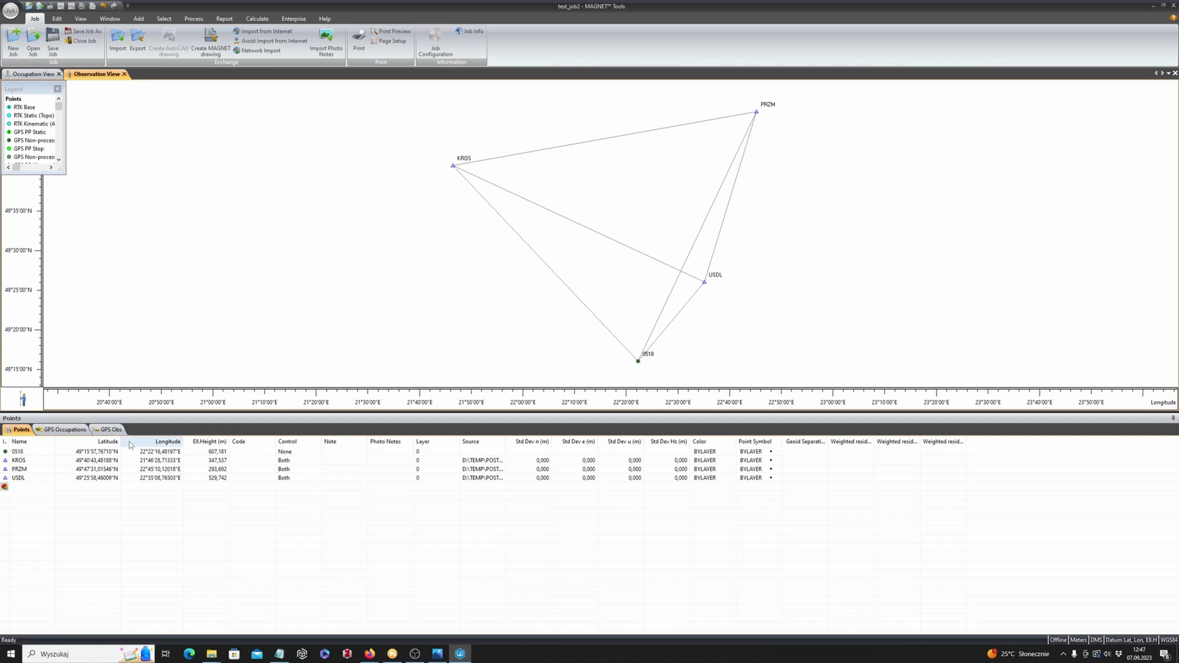
pyautogui.click(65, 429)
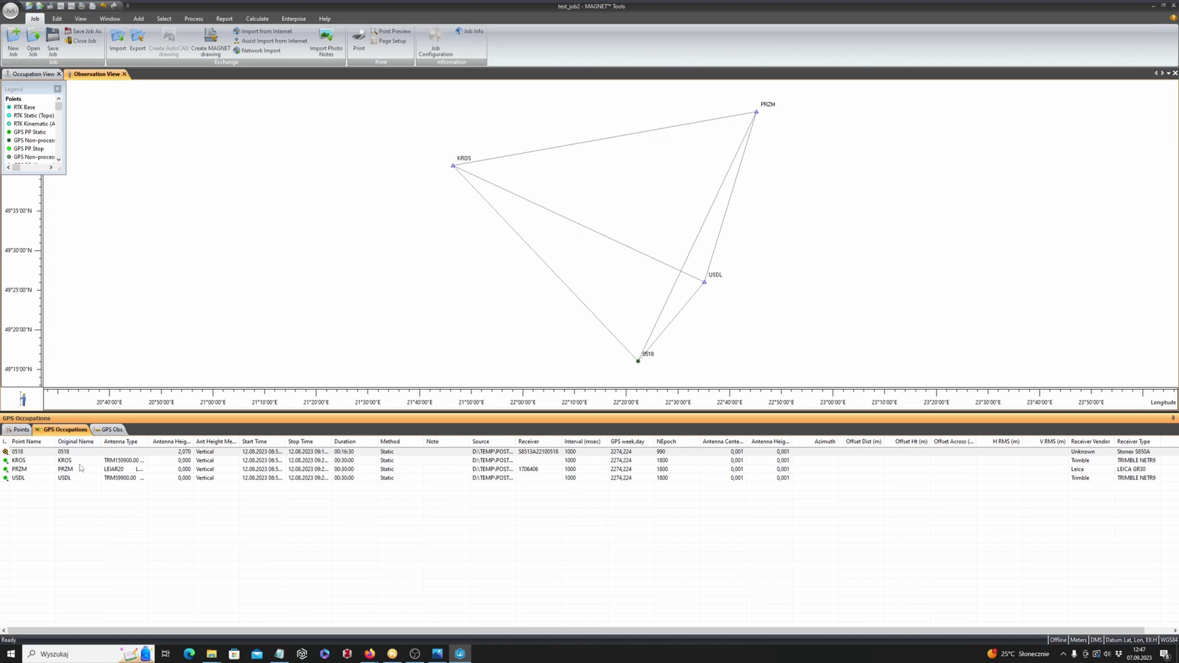
pyautogui.click(130, 452)
pyautogui.click(131, 453)
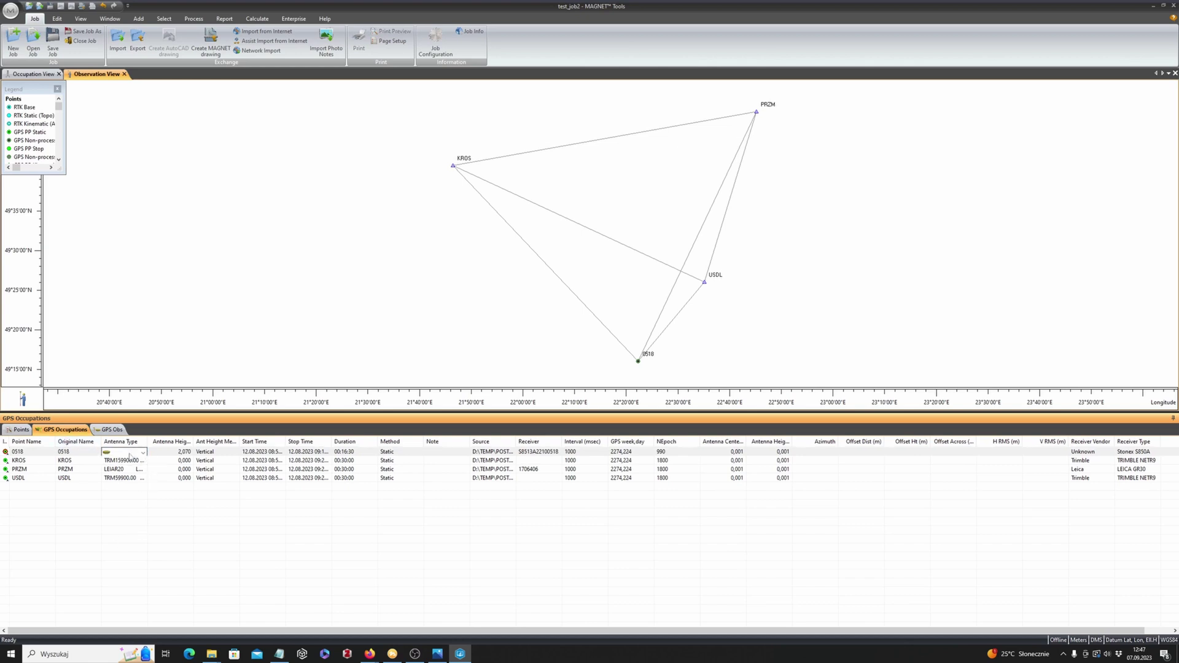
pyautogui.click(143, 452)
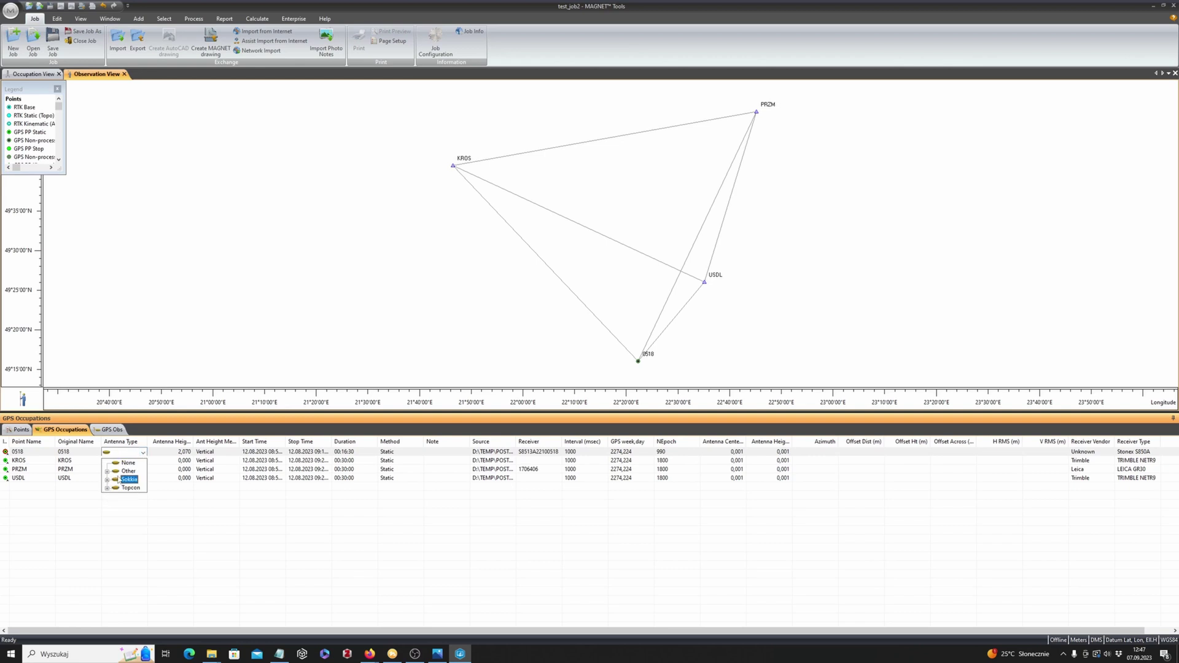
pyautogui.click(128, 463)
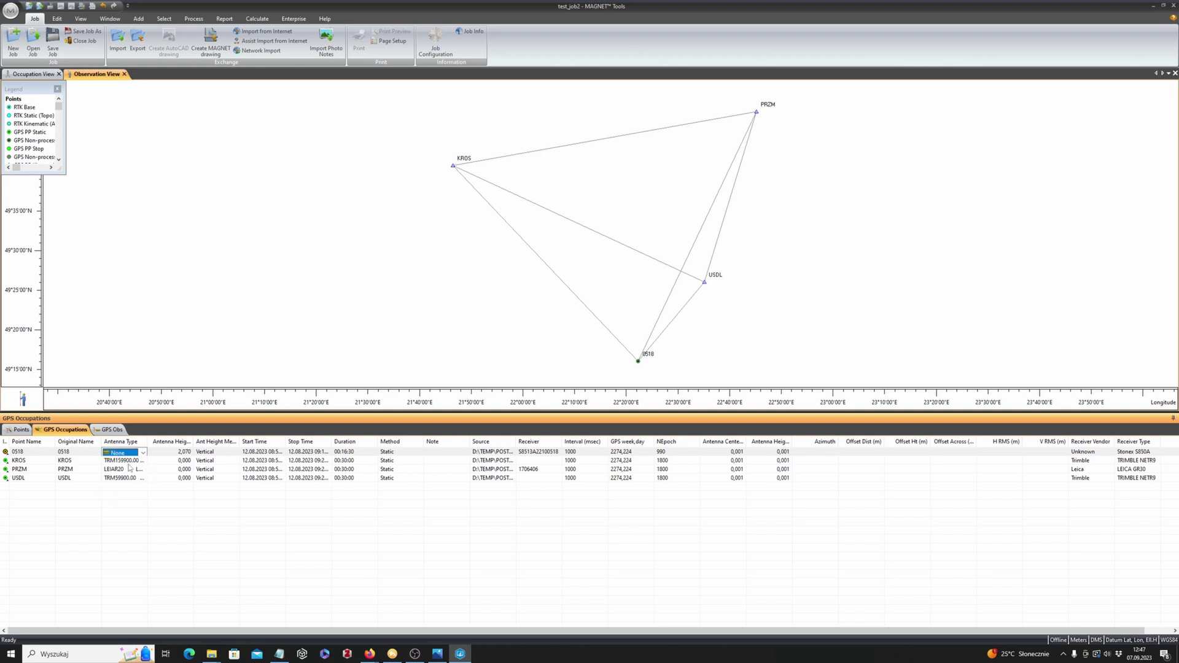
pyautogui.click(142, 453)
pyautogui.click(107, 471)
pyautogui.scroll(-10, 203, 267)
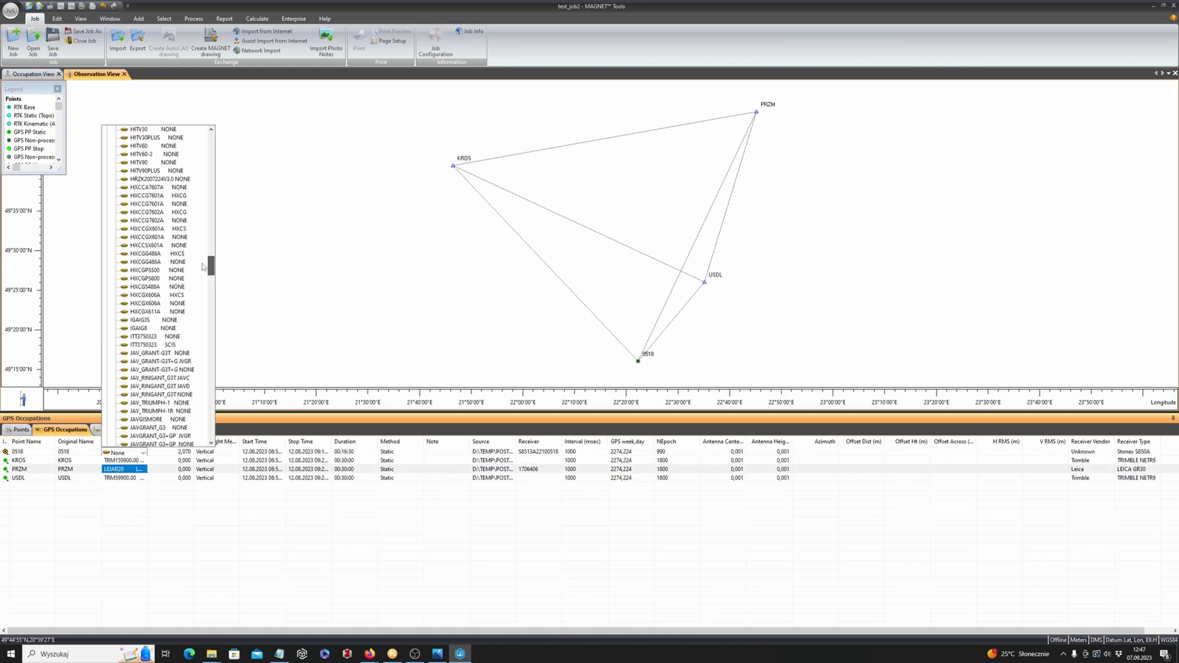
pyautogui.scroll(-20, 203, 267)
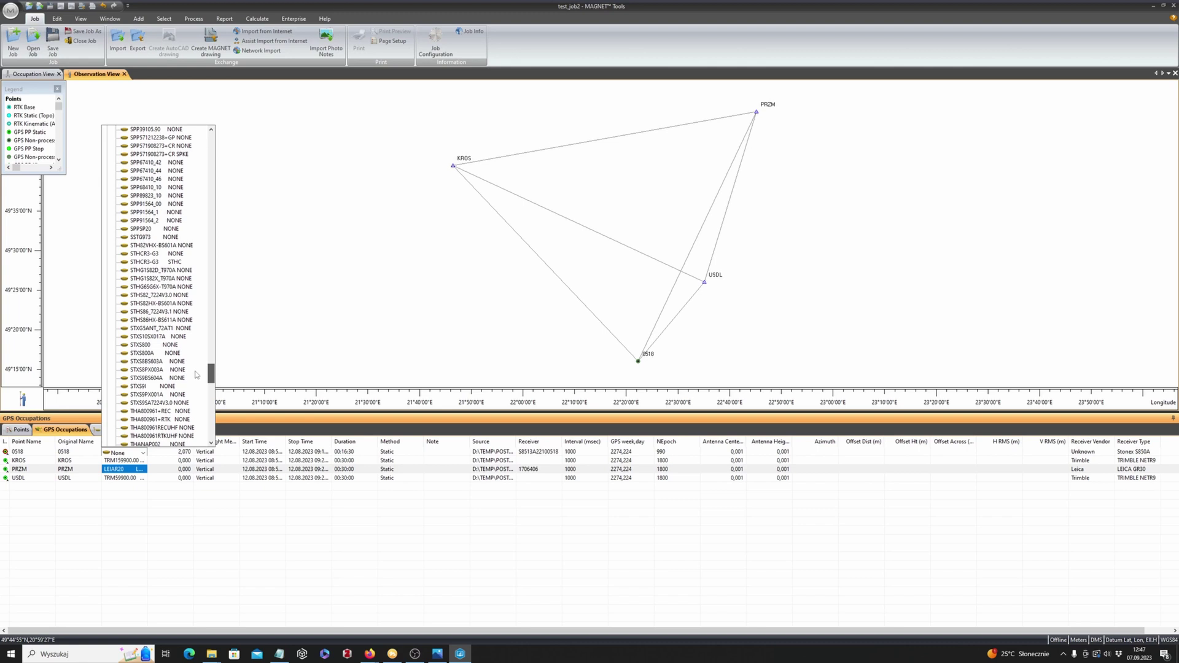
pyautogui.click(156, 354)
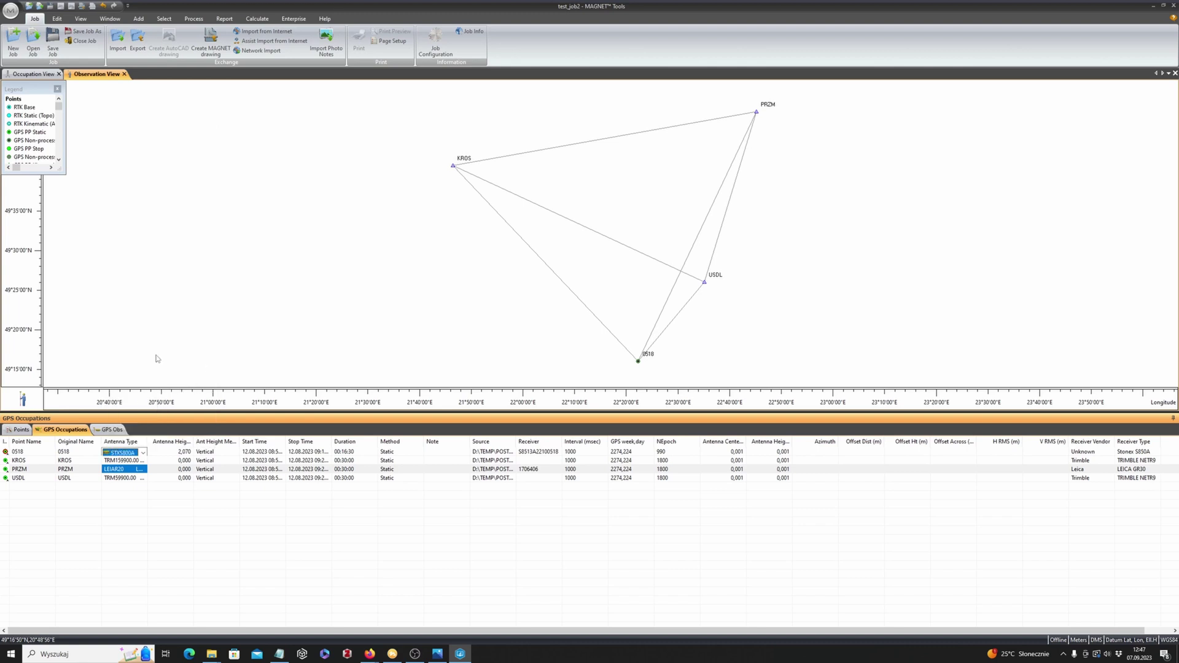
pyautogui.click(148, 553)
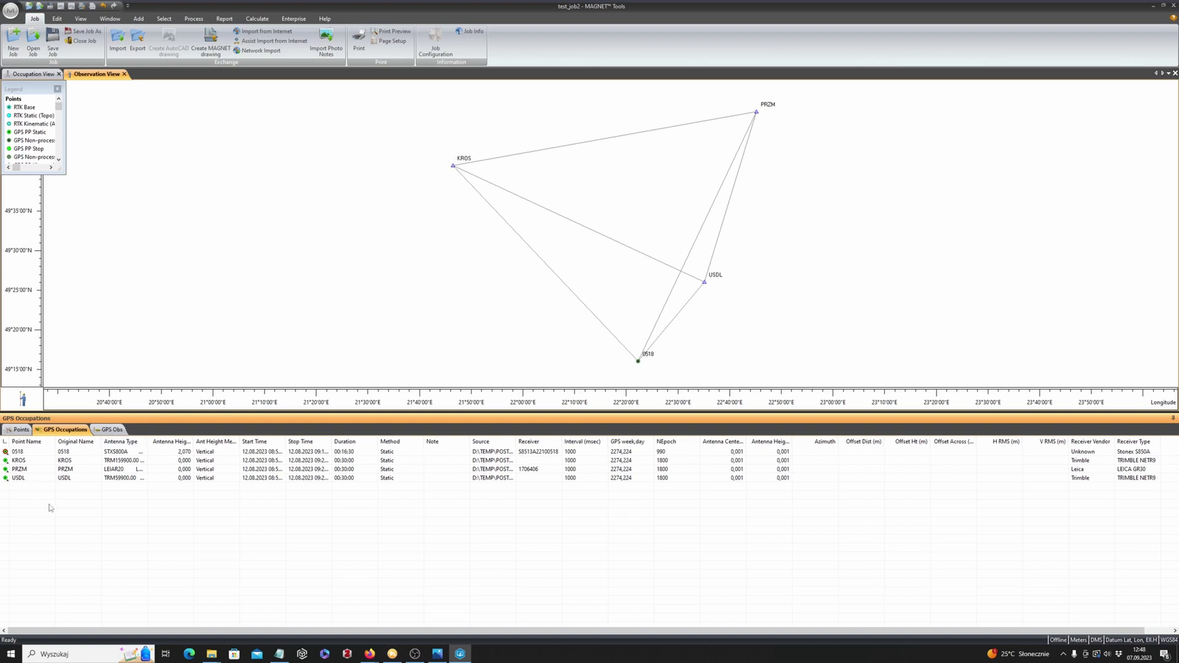
# - Review the GPS observations, then search online for the 12.08.2023 precise ephemeris with Final precision and import it
pyautogui.click(105, 430)
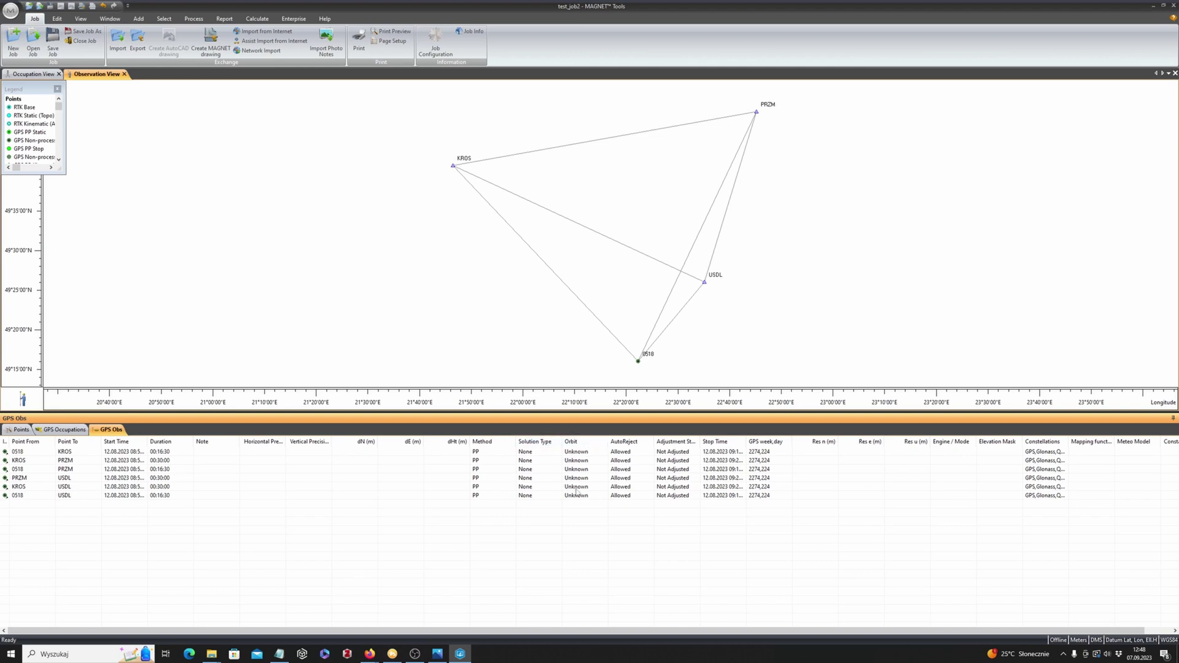
pyautogui.click(259, 34)
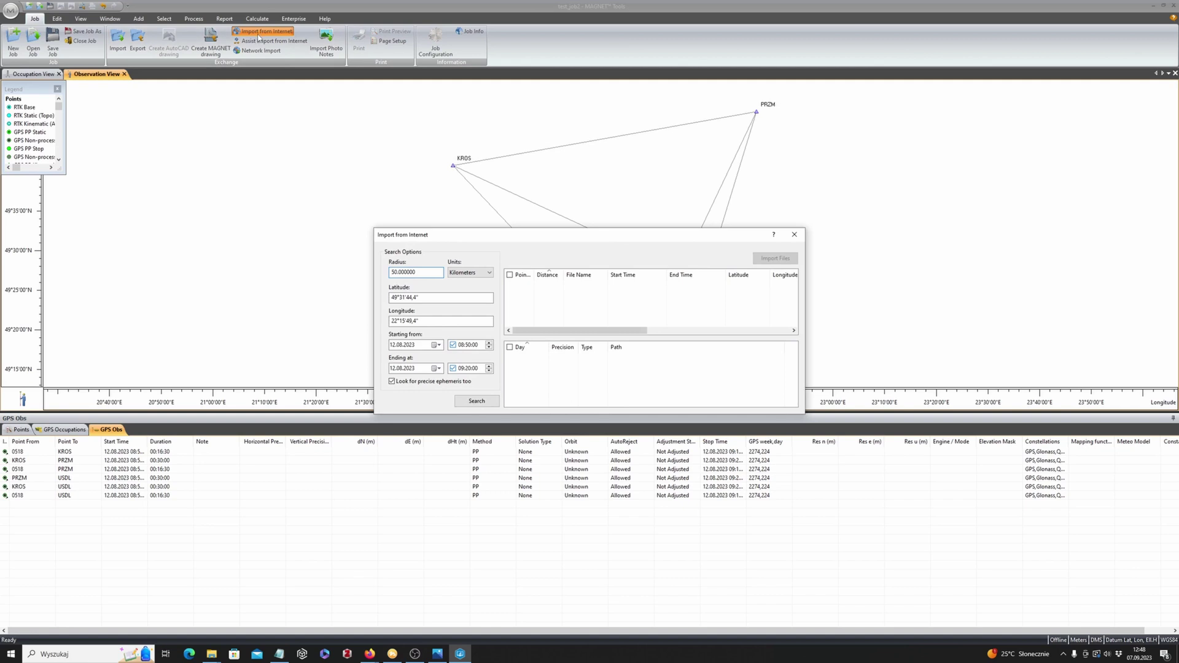
pyautogui.click(491, 401)
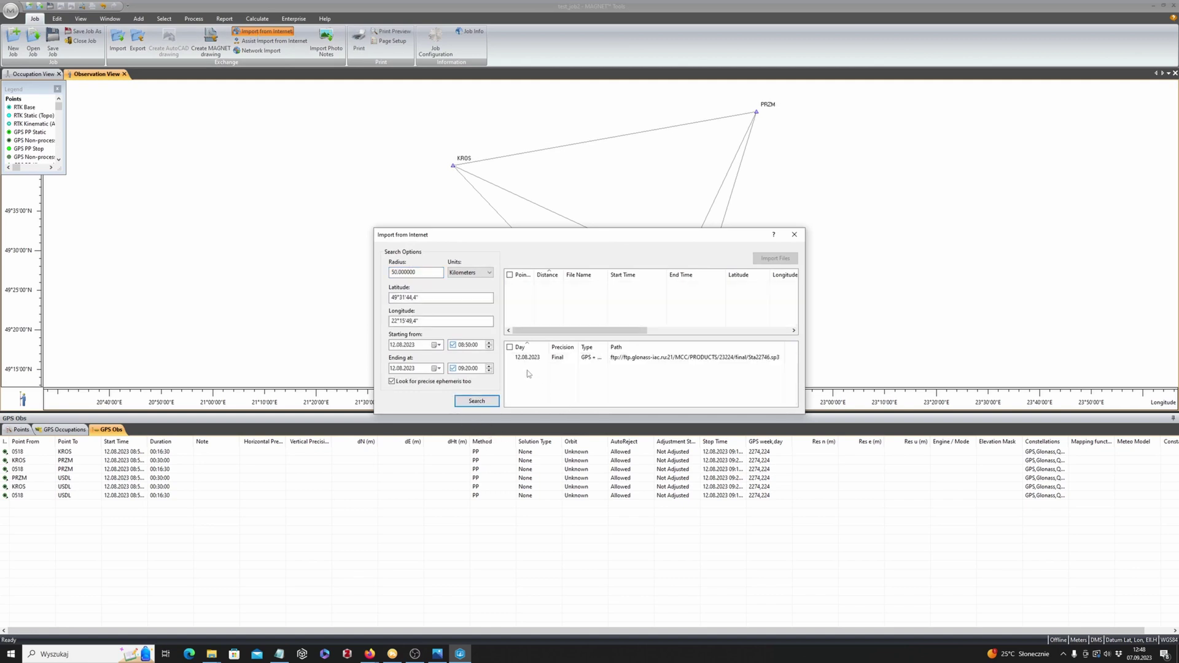
pyautogui.click(530, 360)
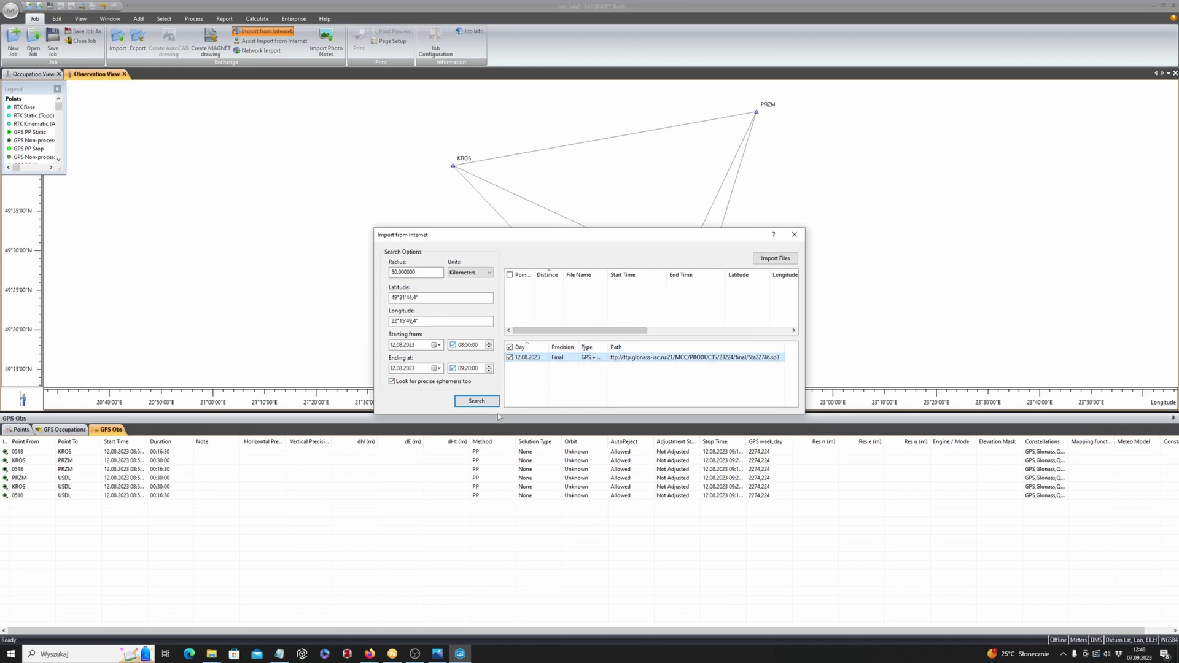
pyautogui.click(781, 261)
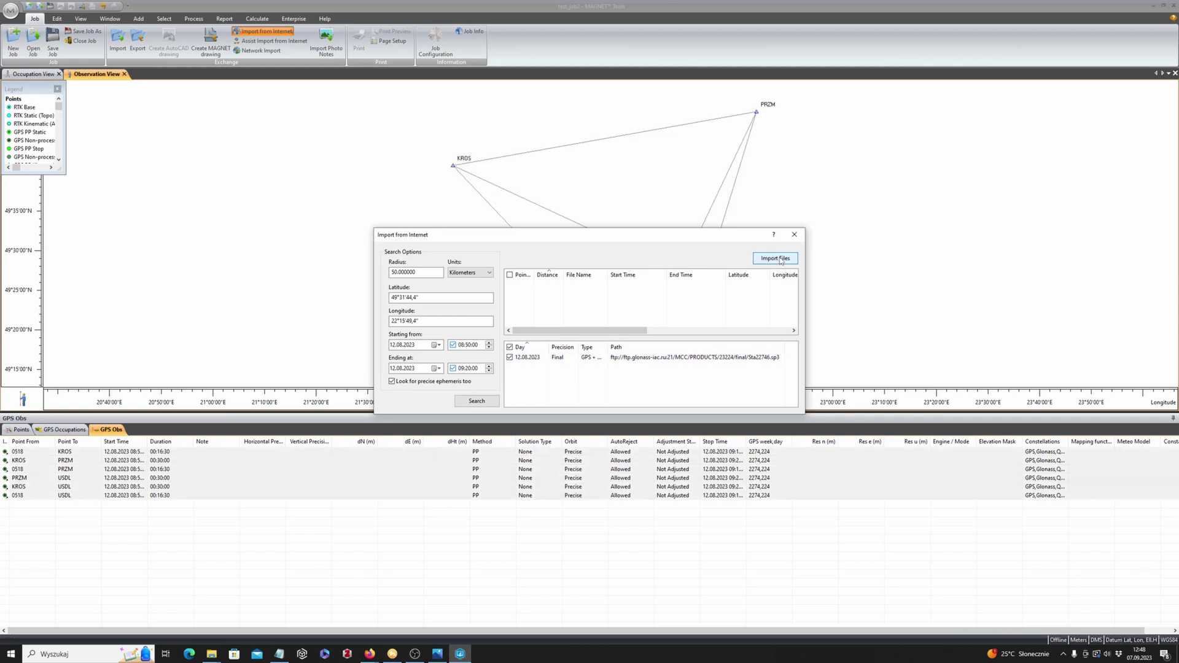
pyautogui.click(794, 234)
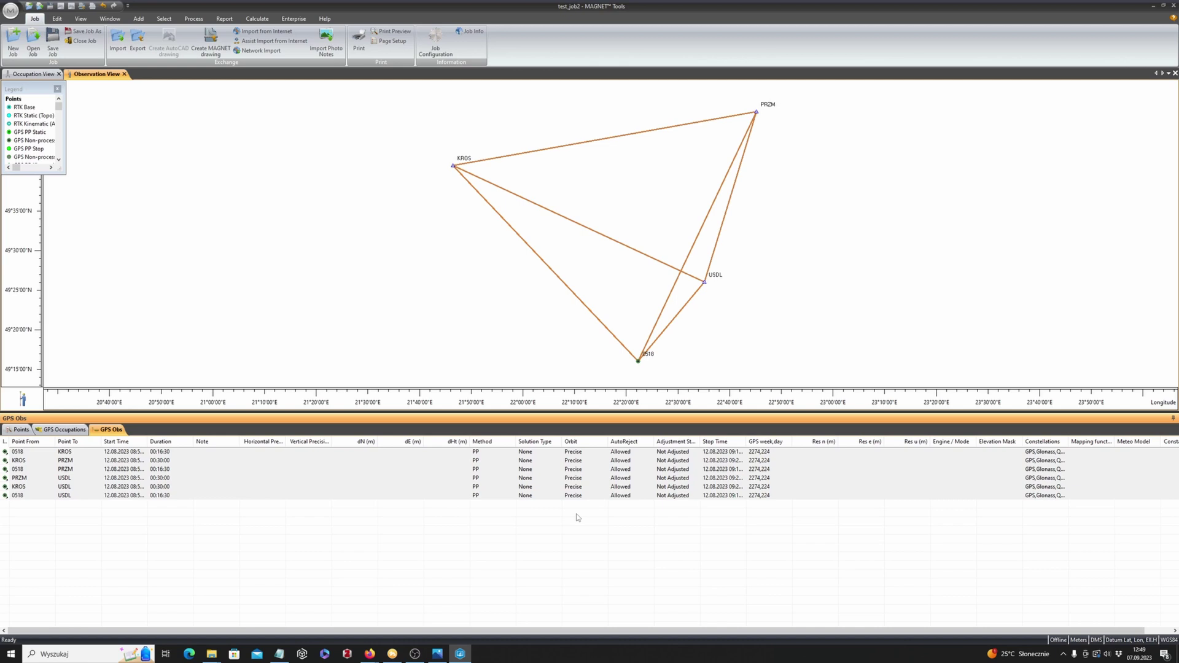
pyautogui.click(578, 518)
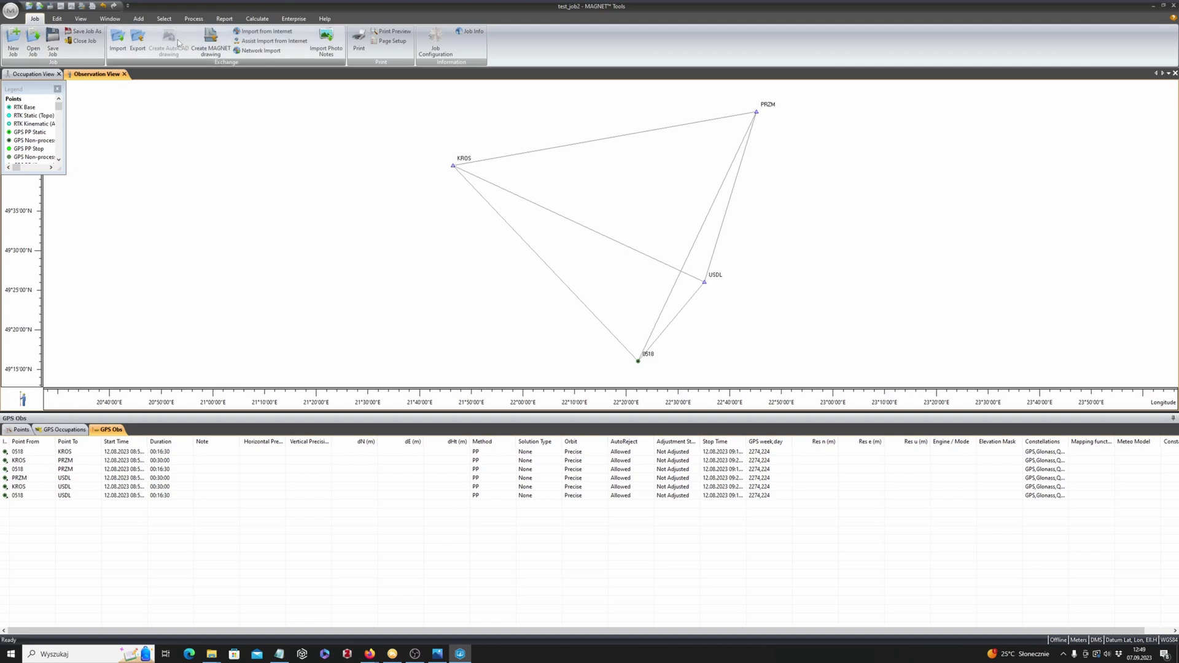
# - Run GPS+ PostProcessing on all the vectors between 0518, KROS, PRZM and USDL
pyautogui.click(194, 18)
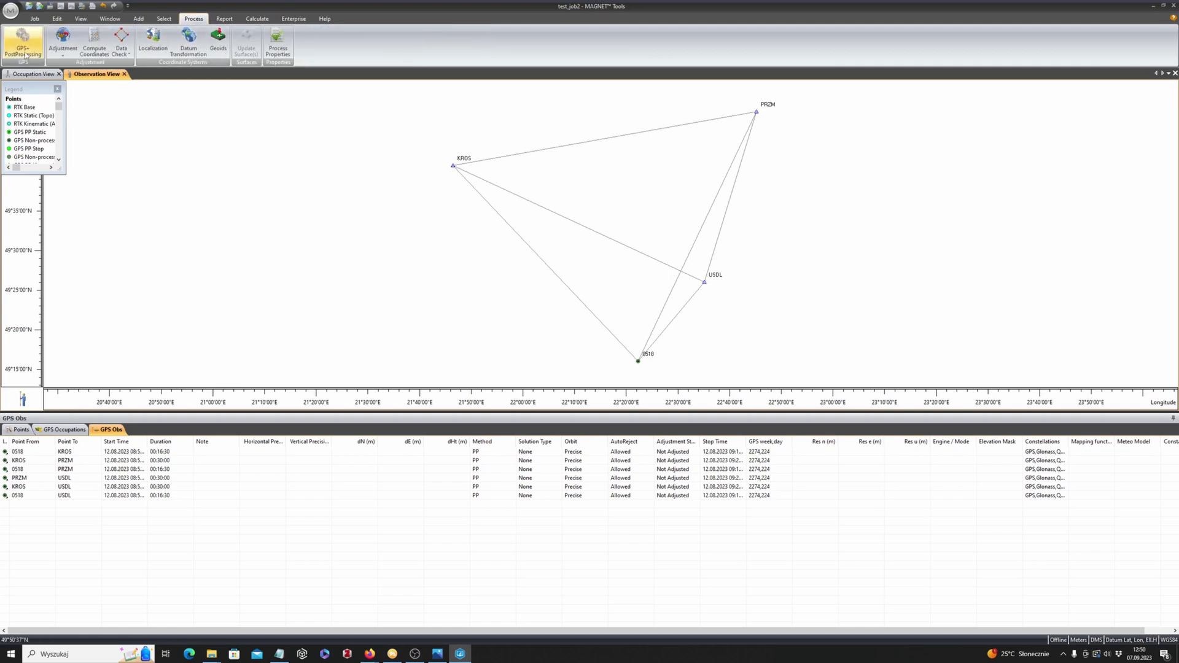
pyautogui.click(23, 52)
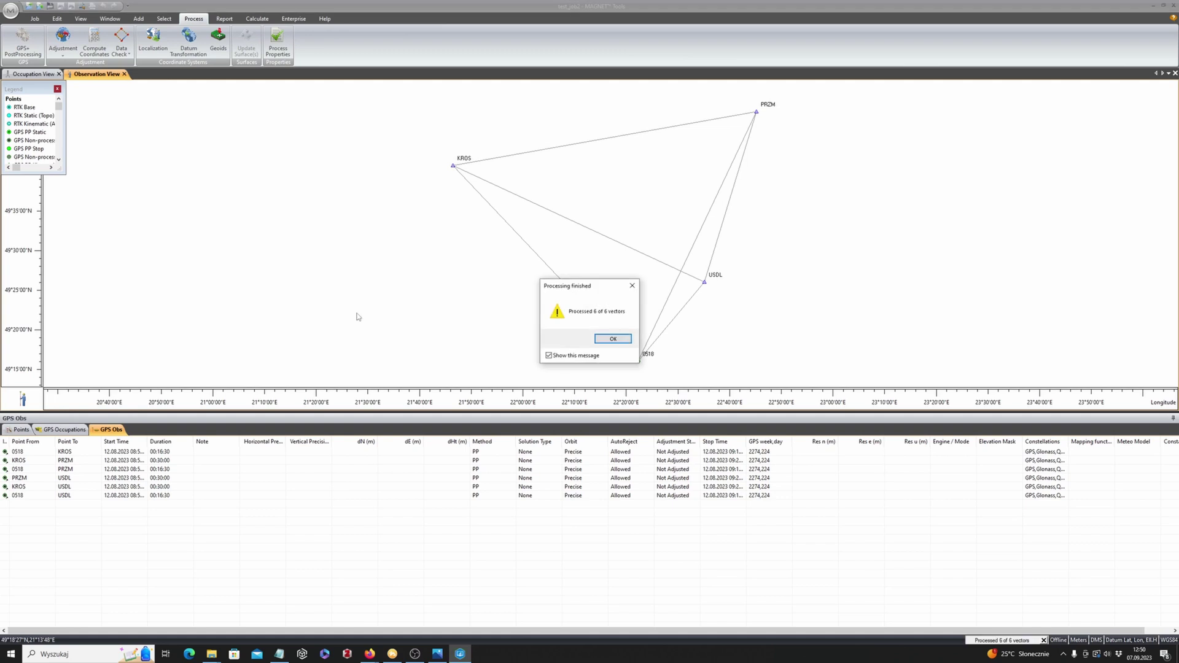
pyautogui.click(595, 342)
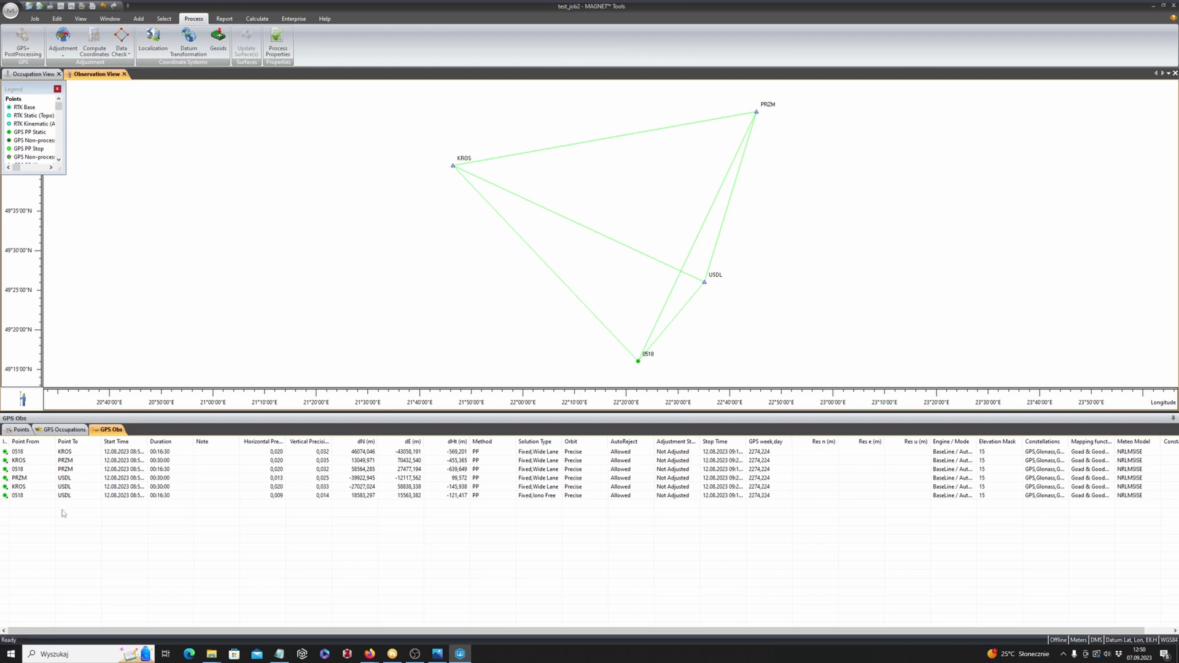
# - Check the processed occupations and the standard deviations of point 0518 in the points list
pyautogui.click(62, 430)
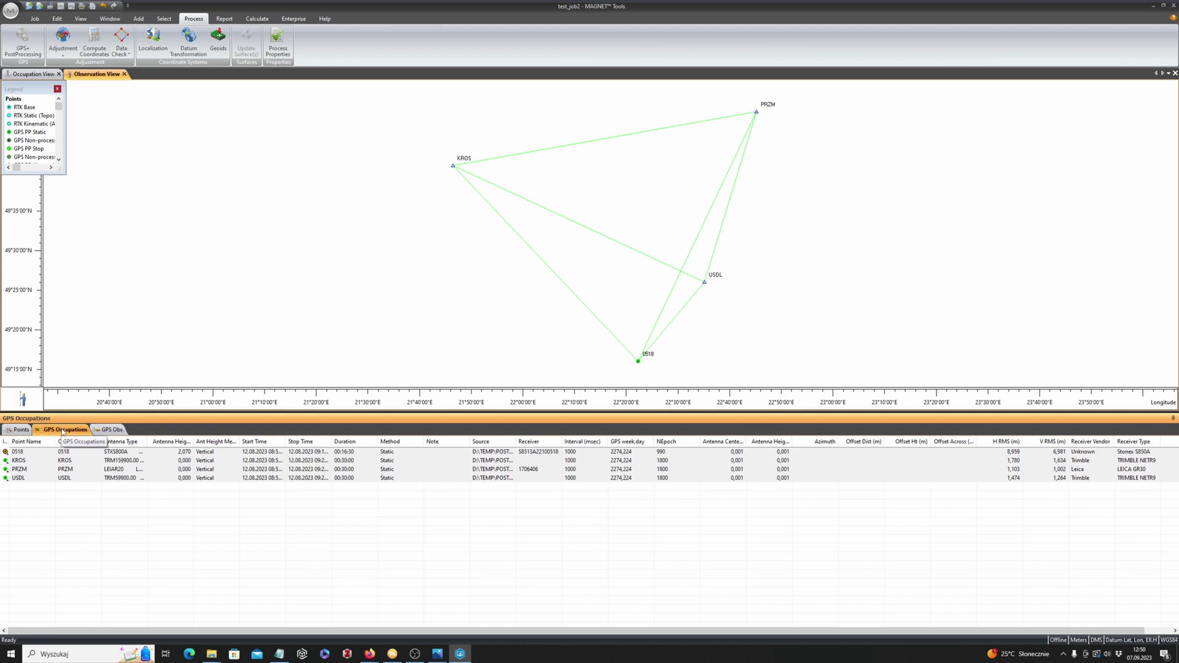
pyautogui.click(12, 430)
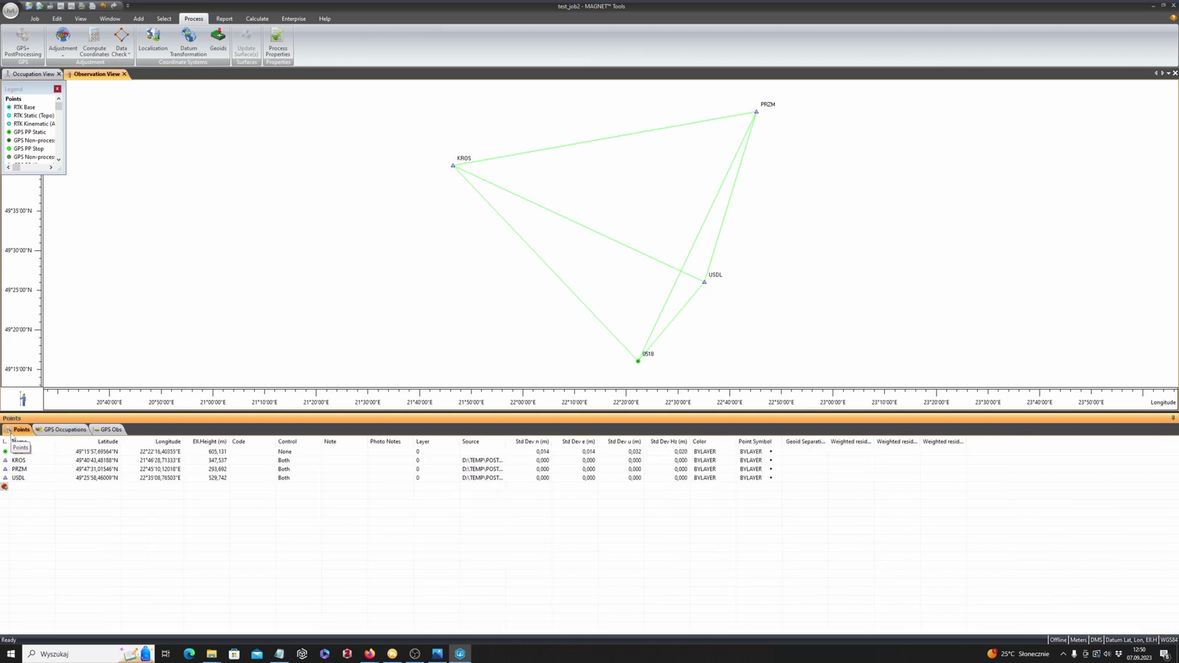
pyautogui.click(533, 453)
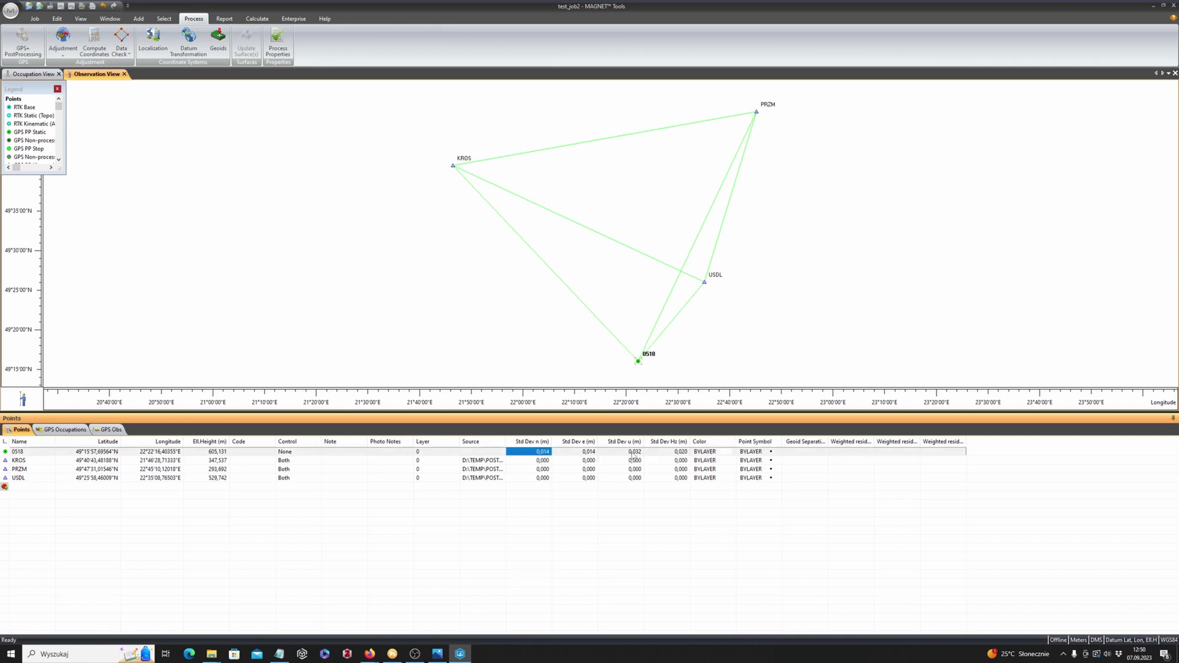
pyautogui.click(647, 551)
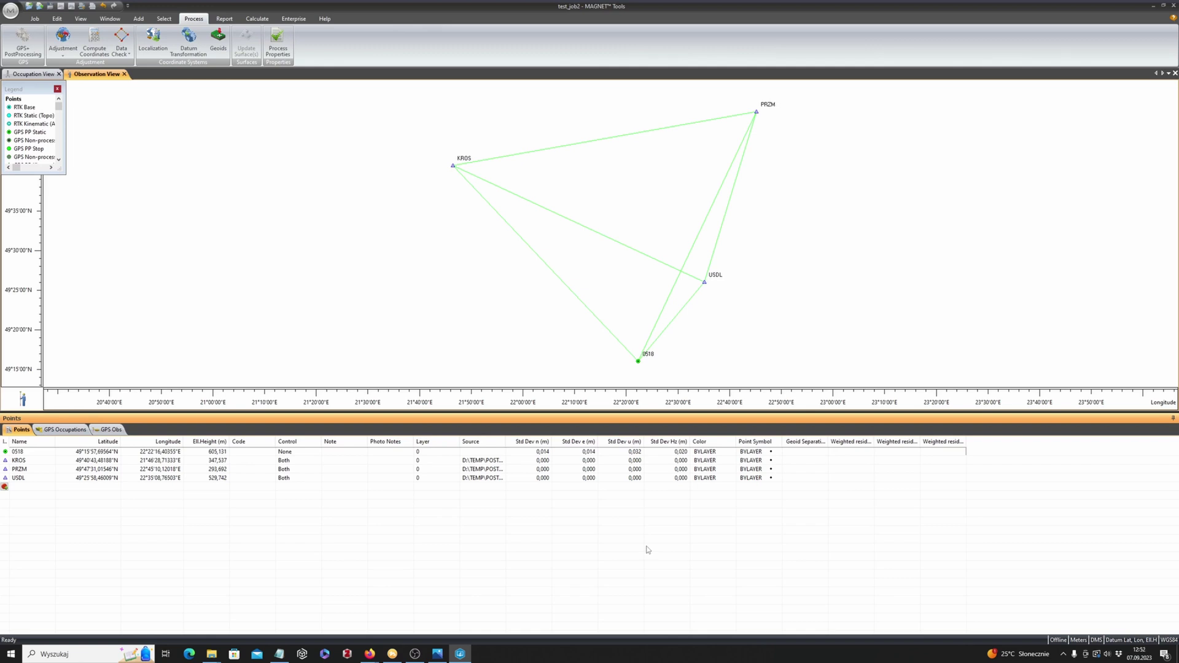
# - Change the displayed coordinate type of the job to Ground
pyautogui.click(1132, 642)
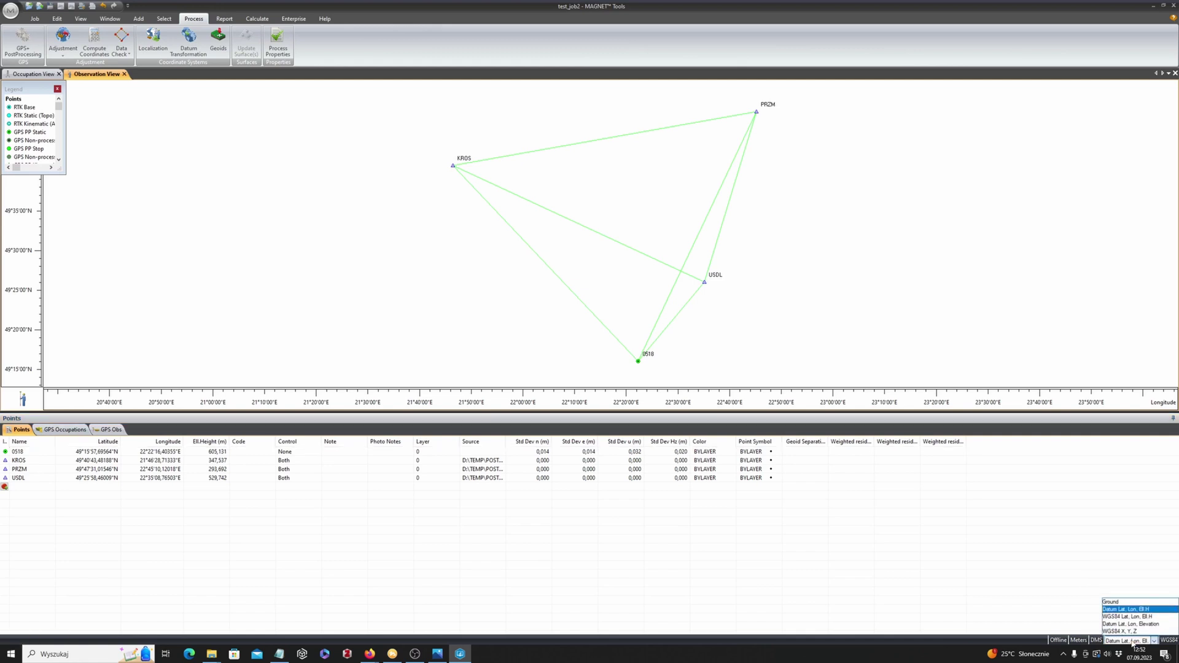
pyautogui.click(1120, 605)
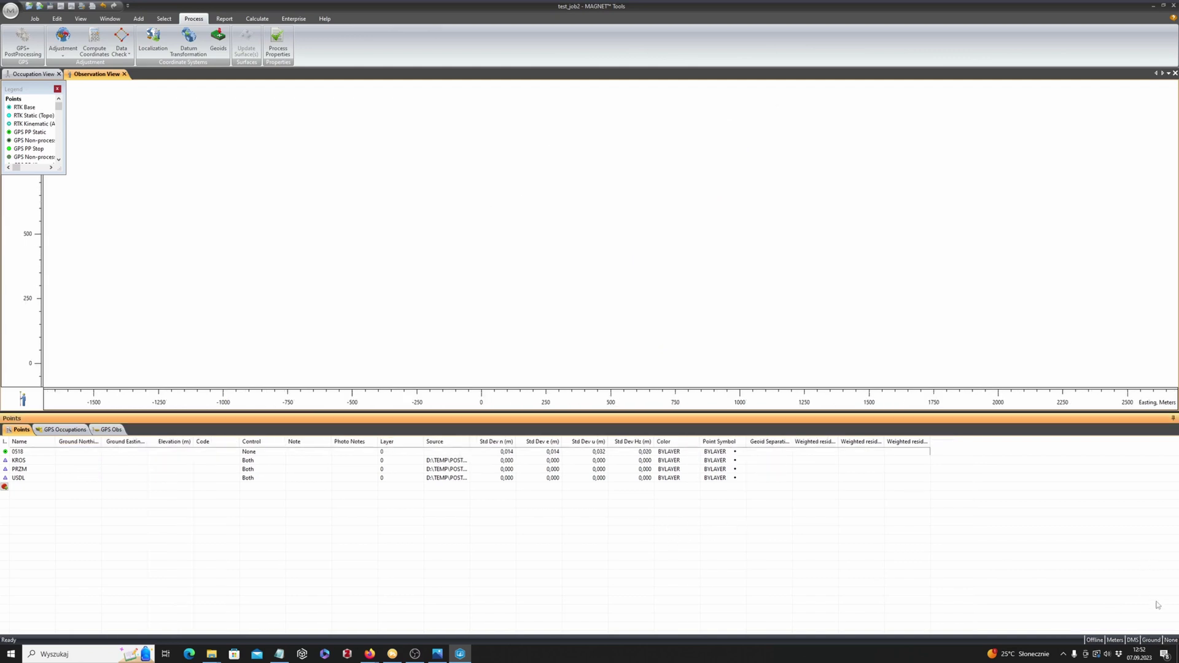
# - Set the job's projection to 92
pyautogui.click(1172, 641)
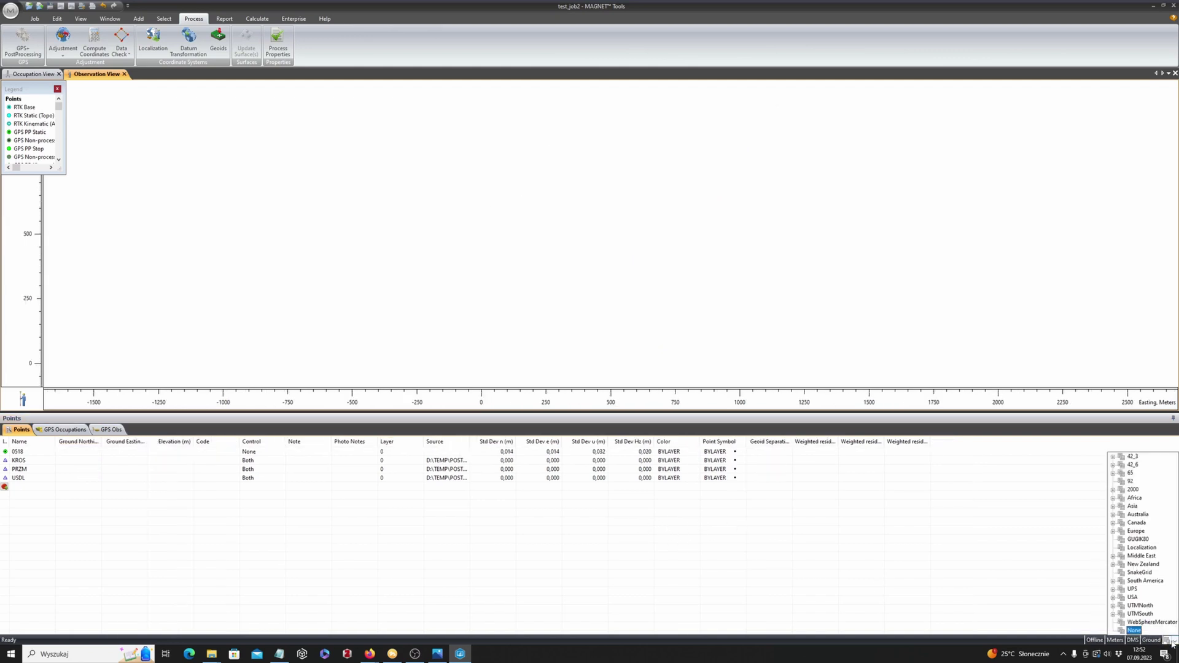
pyautogui.click(1133, 484)
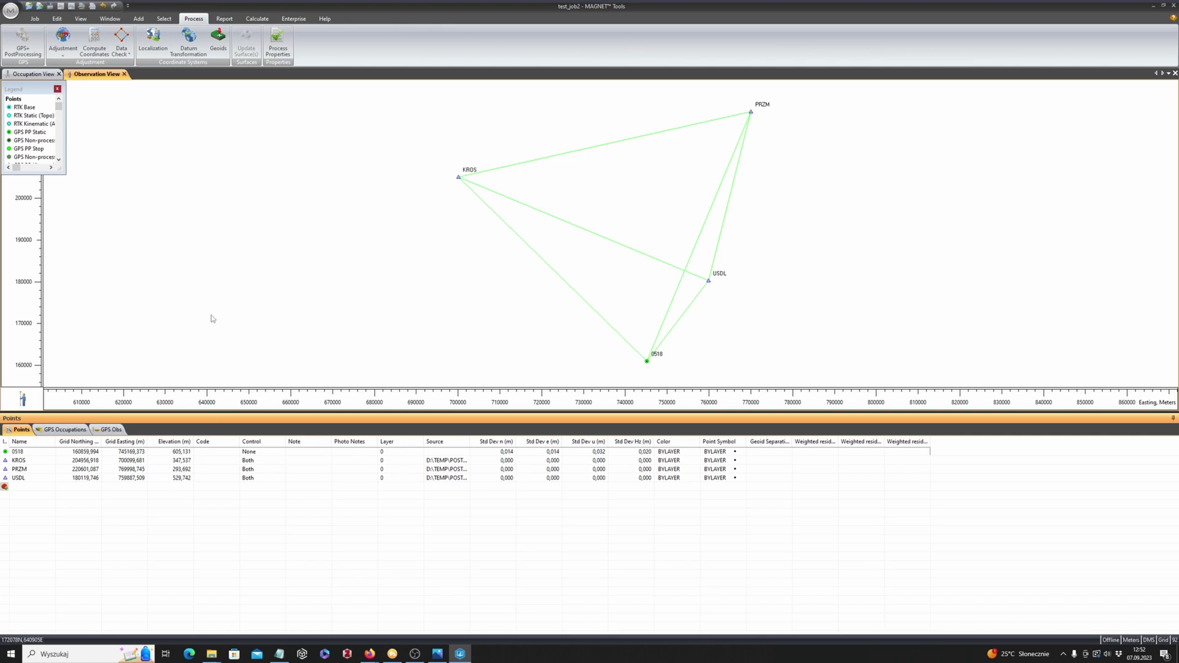
# - Adjust the network of 0518, KROS, PRZM and USDL, finishing the control tie analysis without rejecting a control point
pyautogui.click(65, 42)
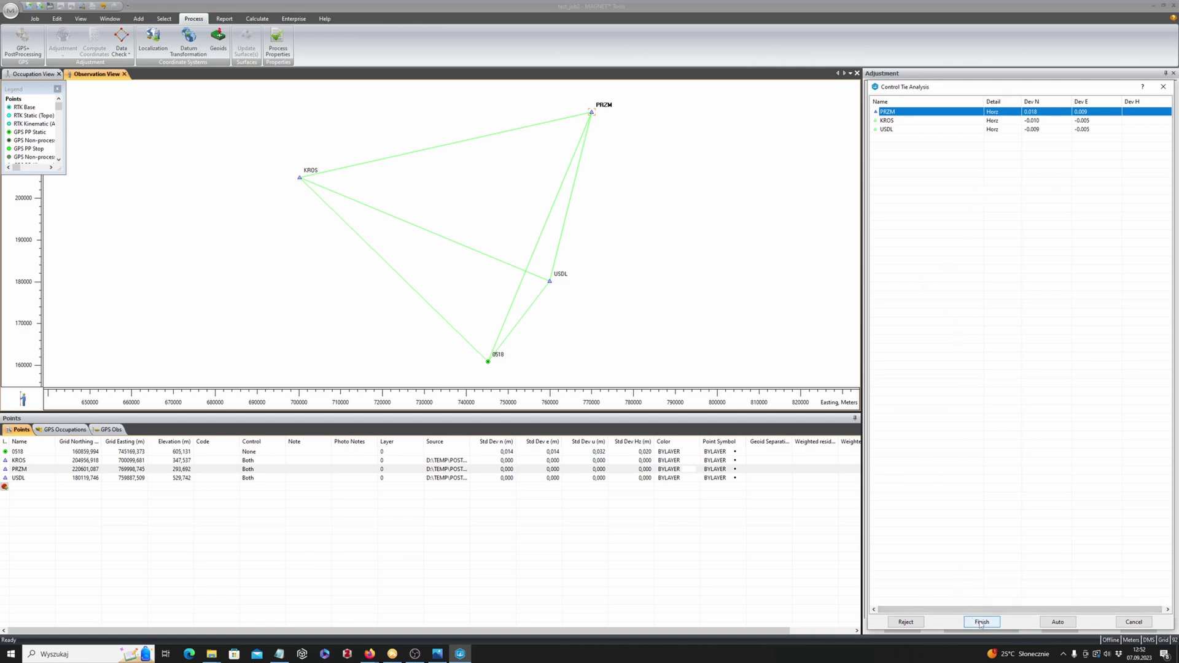
pyautogui.click(981, 622)
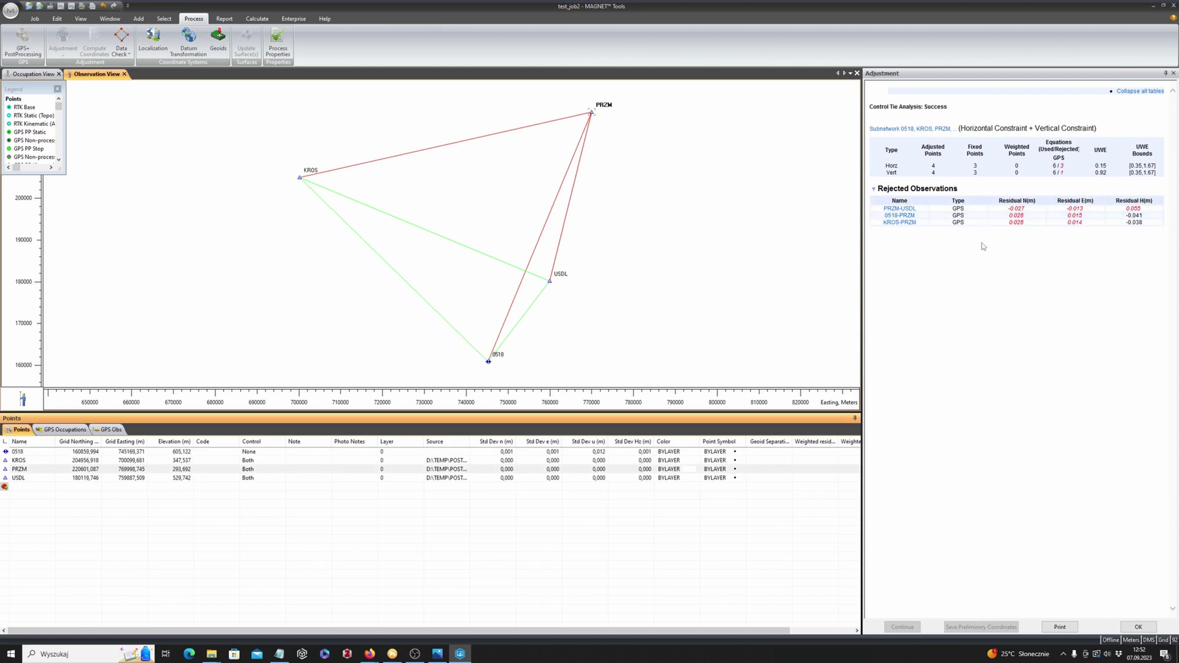
pyautogui.click(1137, 626)
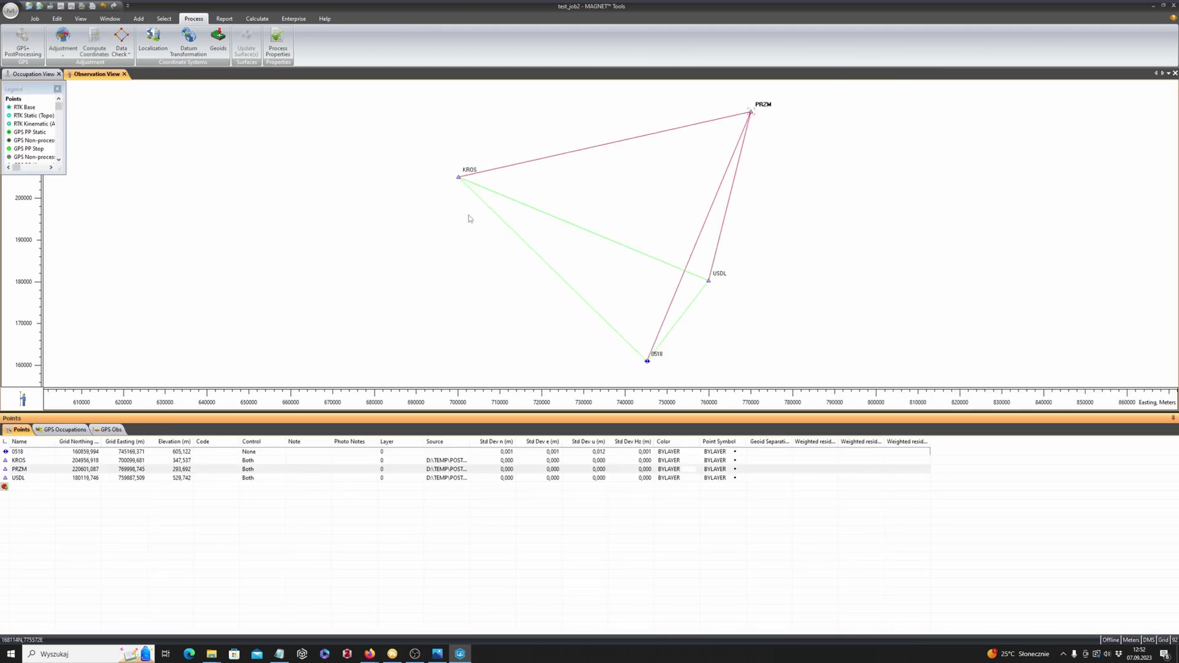
pyautogui.click(724, 327)
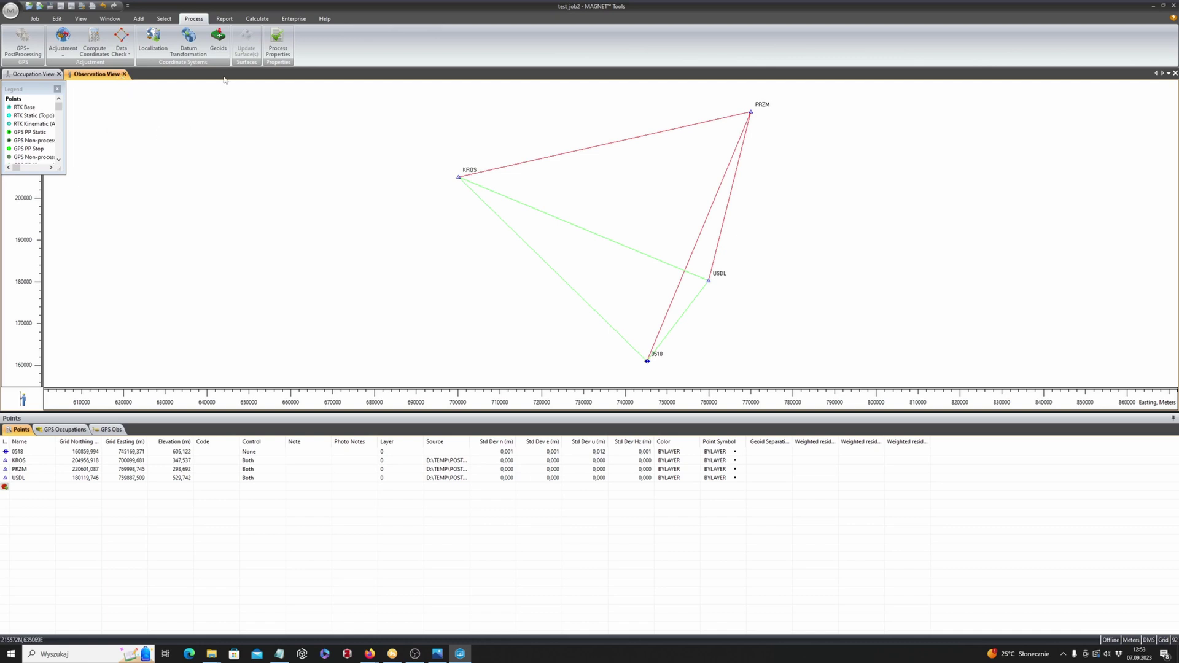
# - Set the report format to Microsoft Excel in the report configuration
pyautogui.click(224, 19)
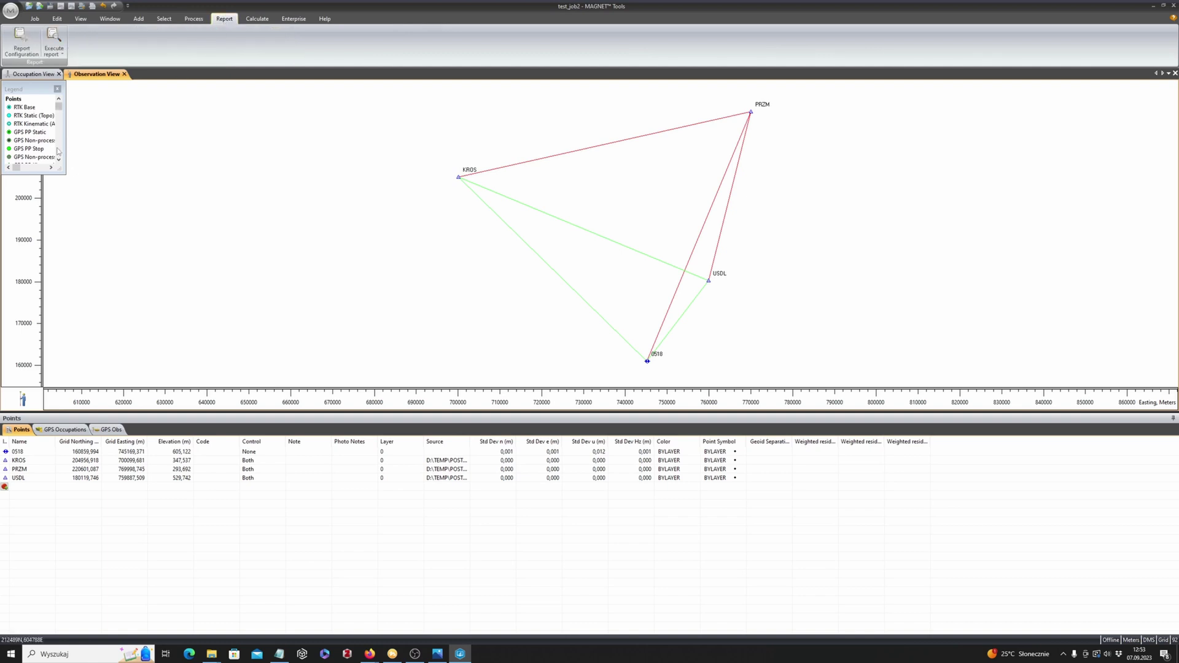
pyautogui.click(57, 56)
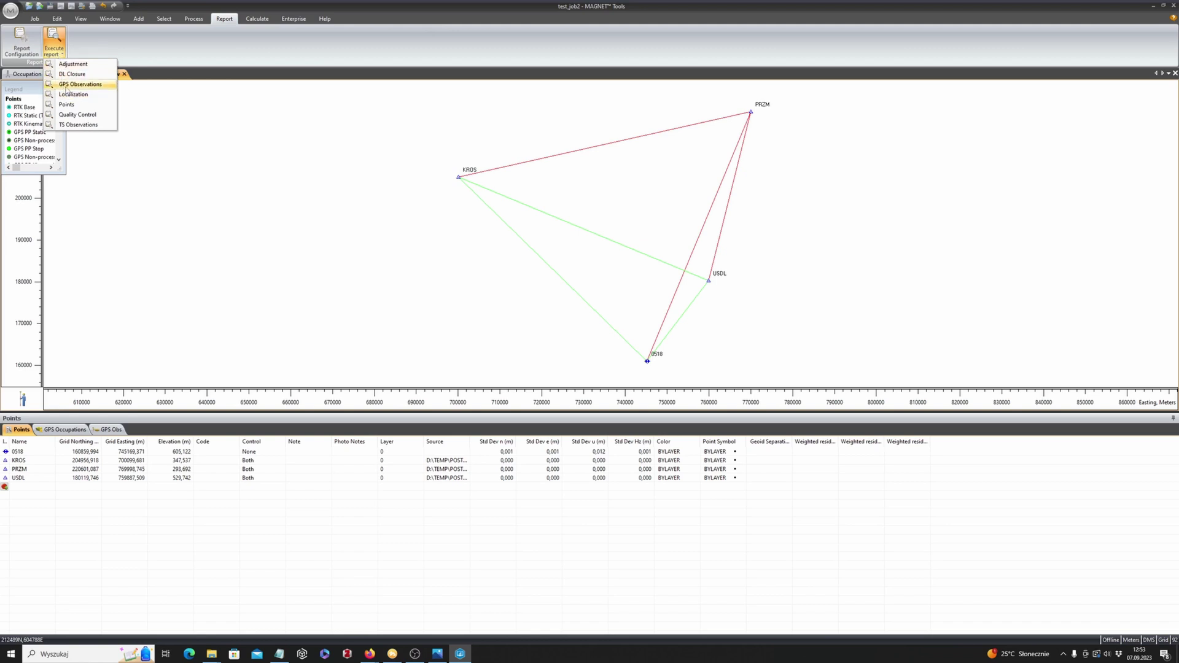
pyautogui.click(27, 51)
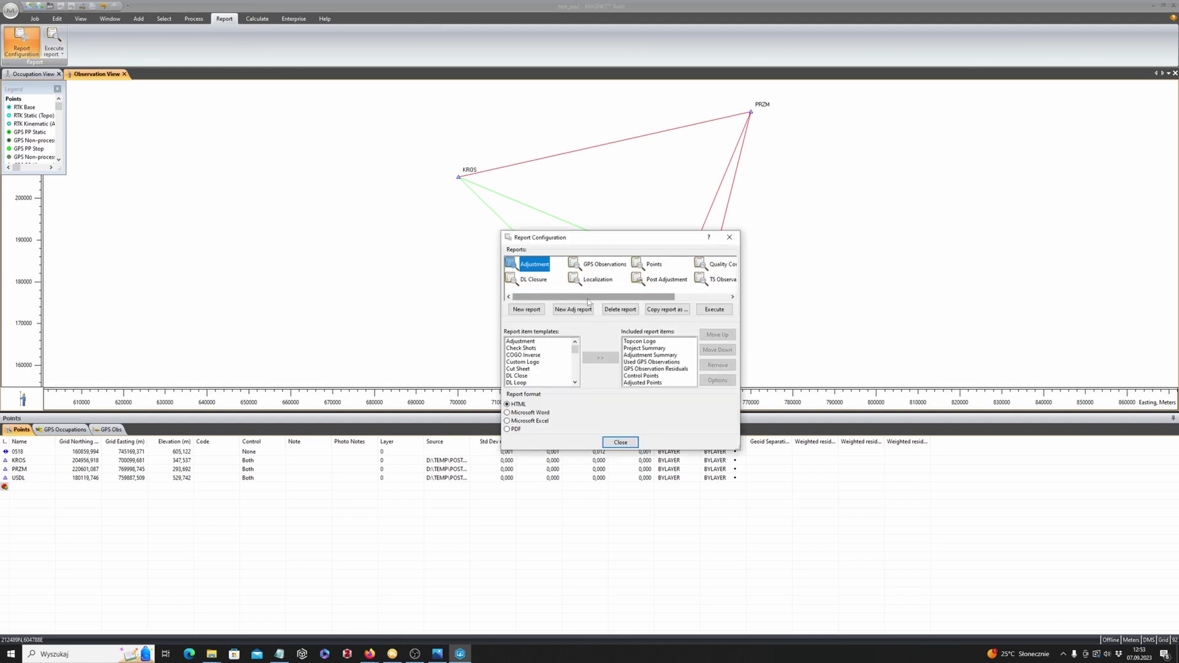
pyautogui.moveTo(588, 299)
pyautogui.mouseDown()
pyautogui.moveTo(664, 301)
pyautogui.moveTo(609, 300)
pyautogui.mouseUp()
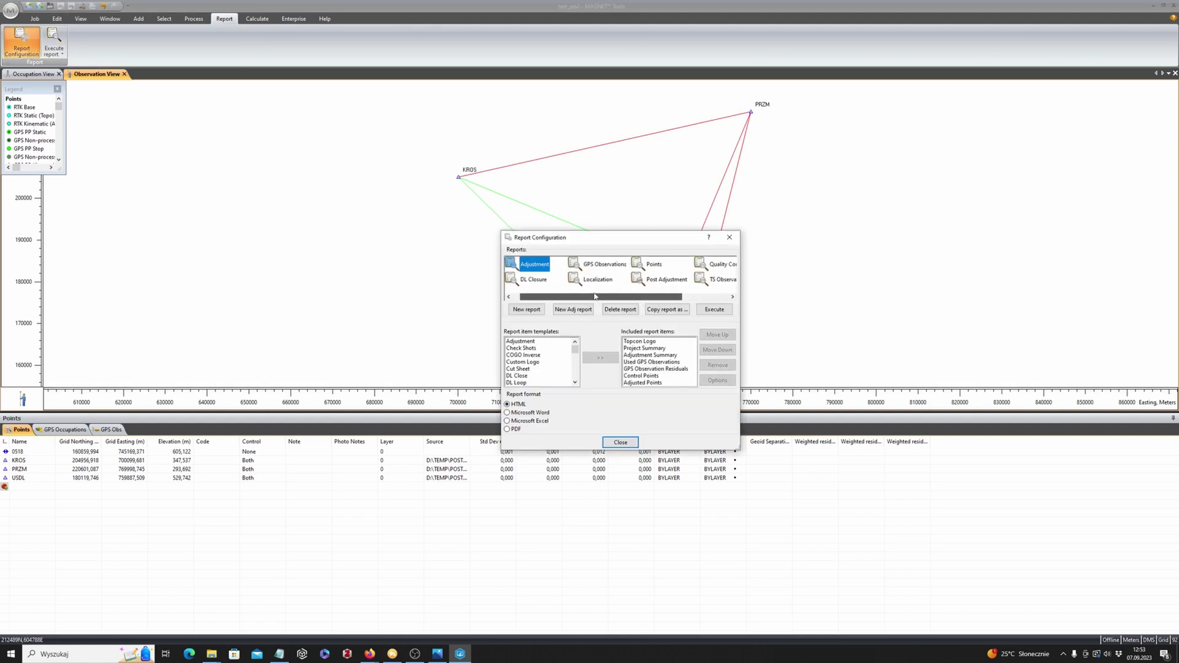
pyautogui.click(521, 421)
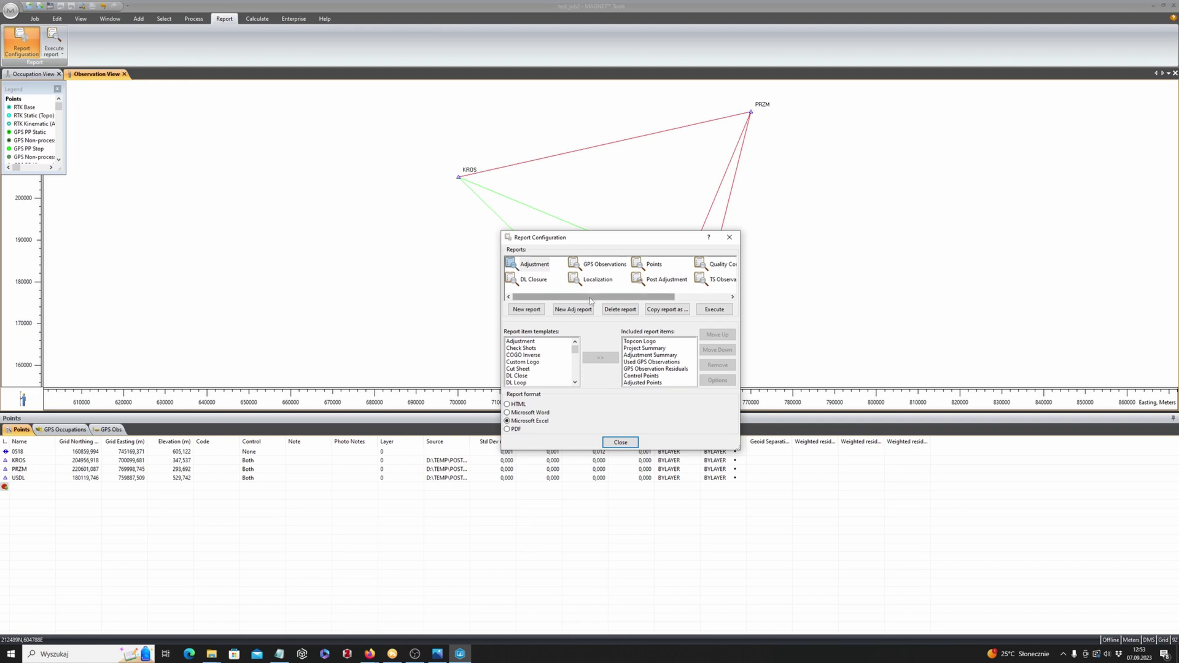
# - Check which columns are selected in the options of the Points item of the Points report
pyautogui.click(653, 265)
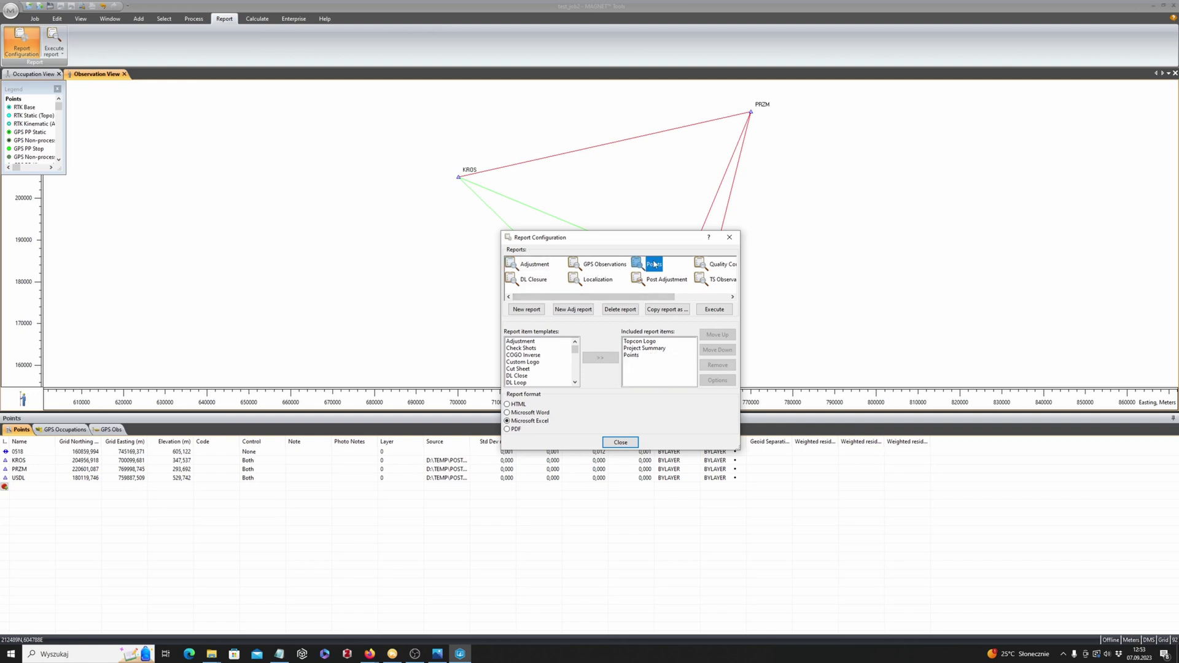
pyautogui.click(635, 356)
pyautogui.click(709, 381)
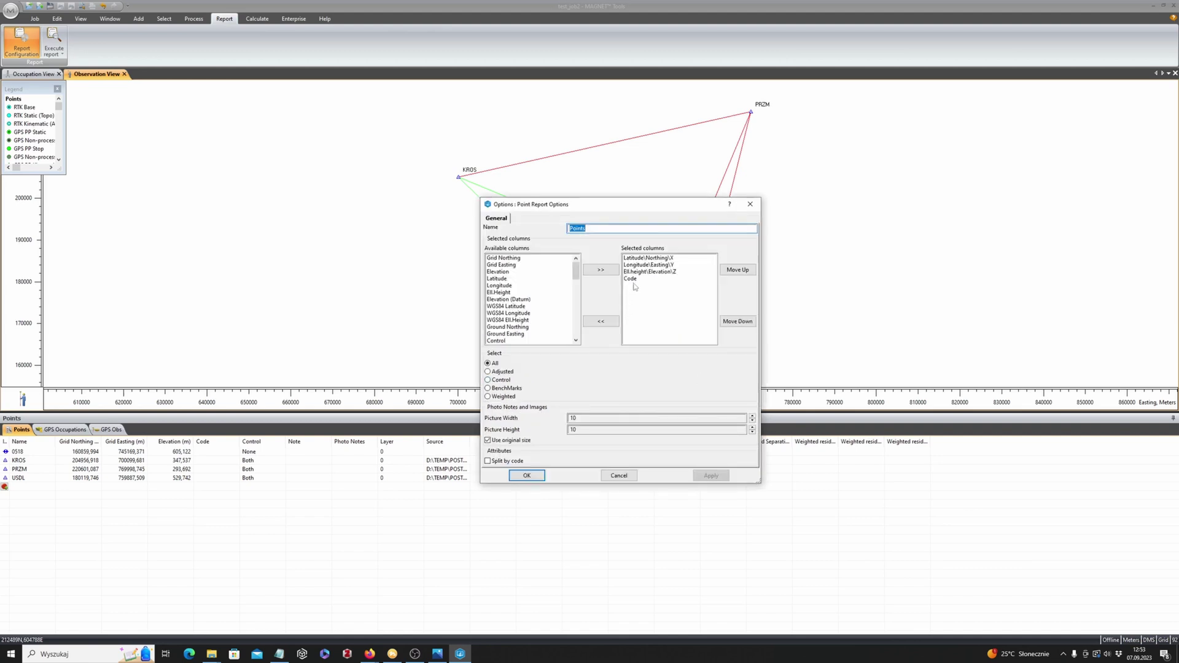
pyautogui.click(618, 476)
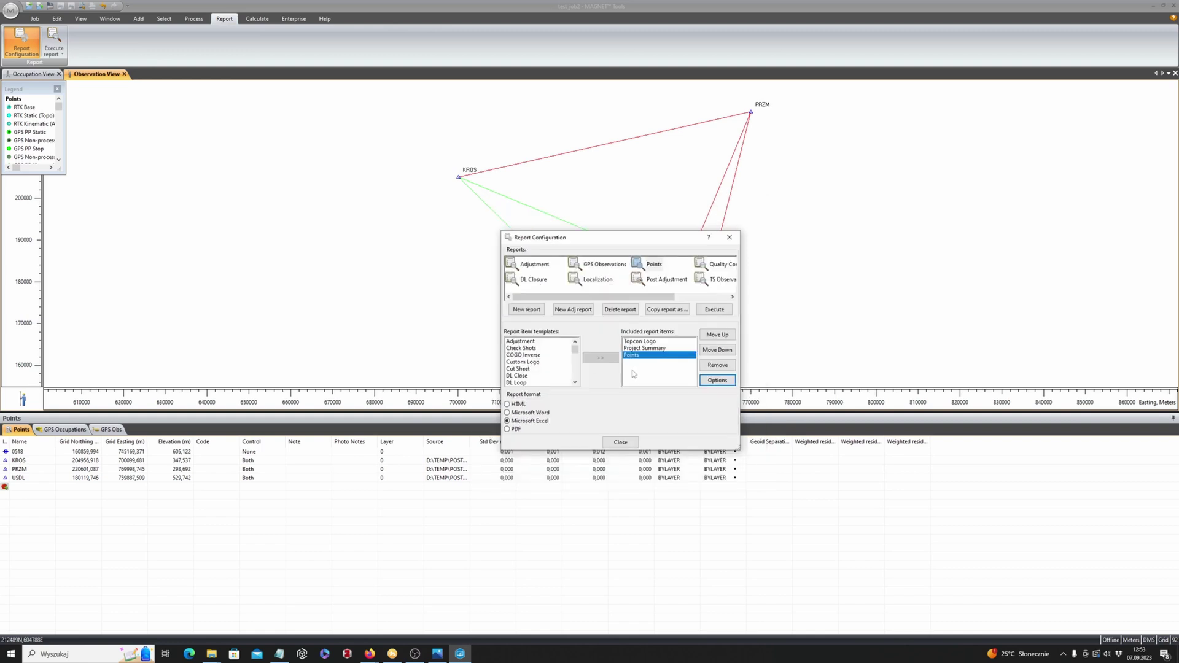
# - Add the Std Dev n, Std Dev e, Std Dev Hz and Std Dev u columns to the Points report and finish the report configuration
pyautogui.click(717, 381)
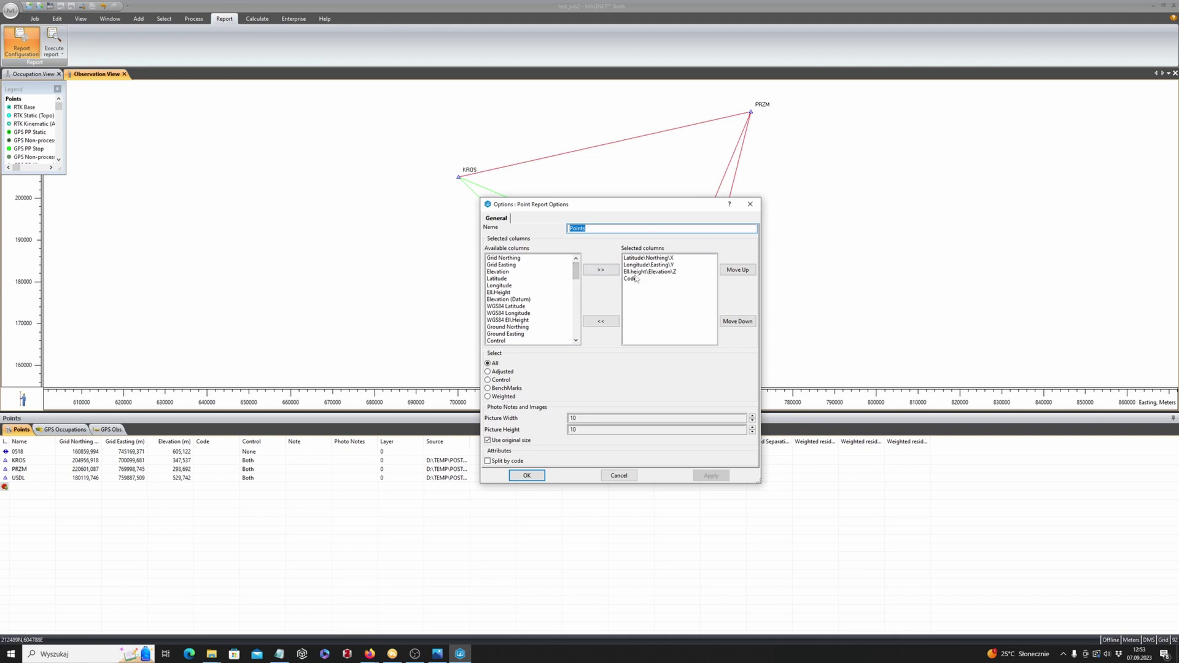
pyautogui.moveTo(577, 273); pyautogui.dragTo(577, 281)
pyautogui.click(498, 305)
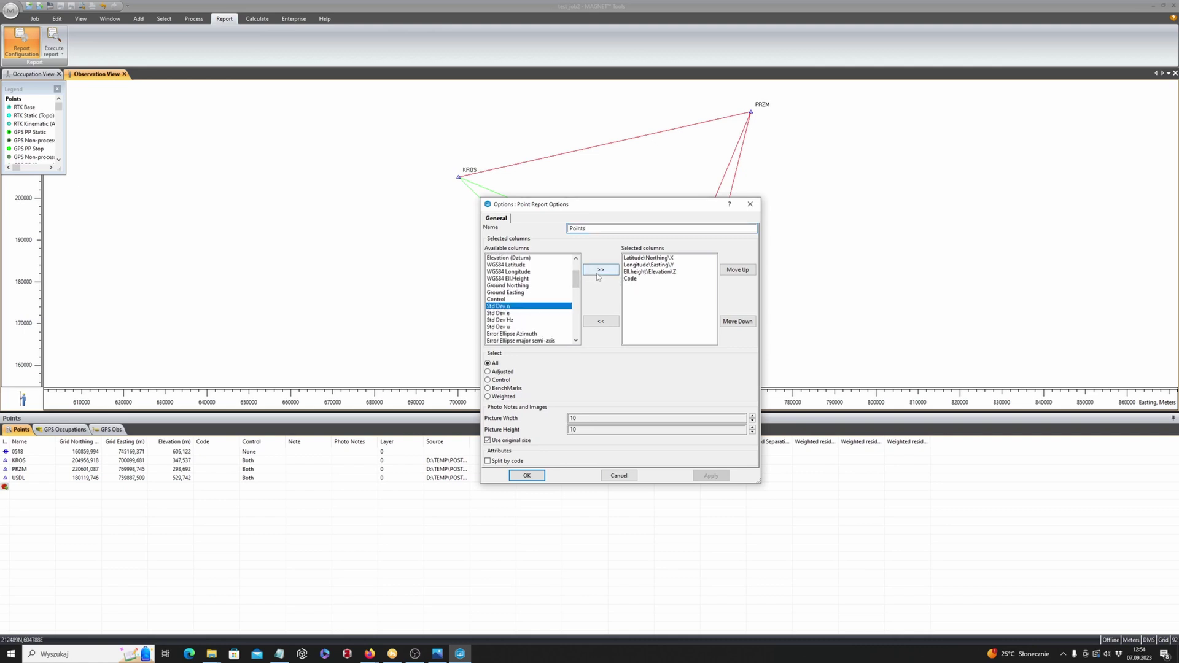
pyautogui.click(601, 269)
pyautogui.click(493, 306)
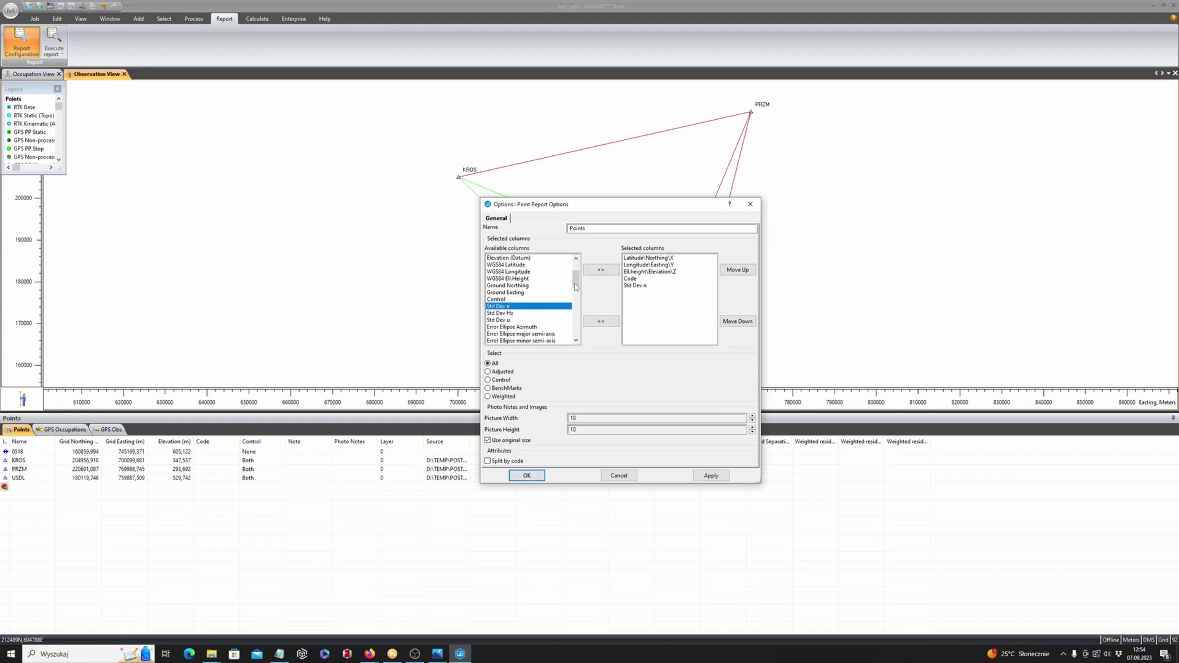
pyautogui.click(601, 270)
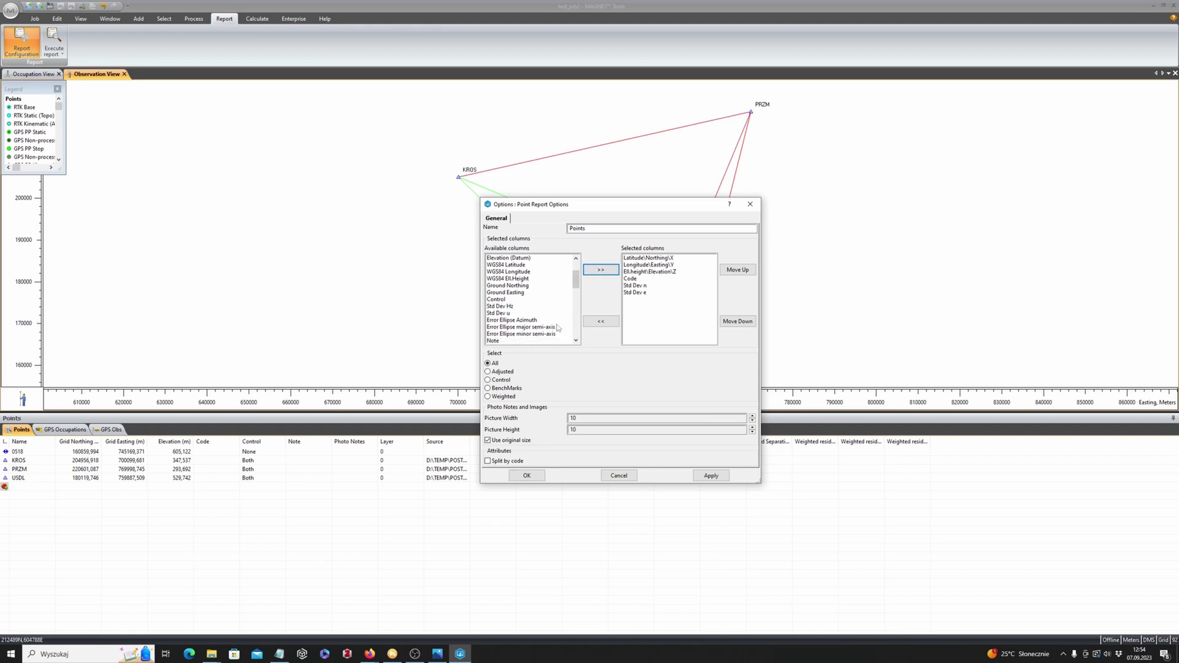
pyautogui.click(500, 306)
pyautogui.click(600, 270)
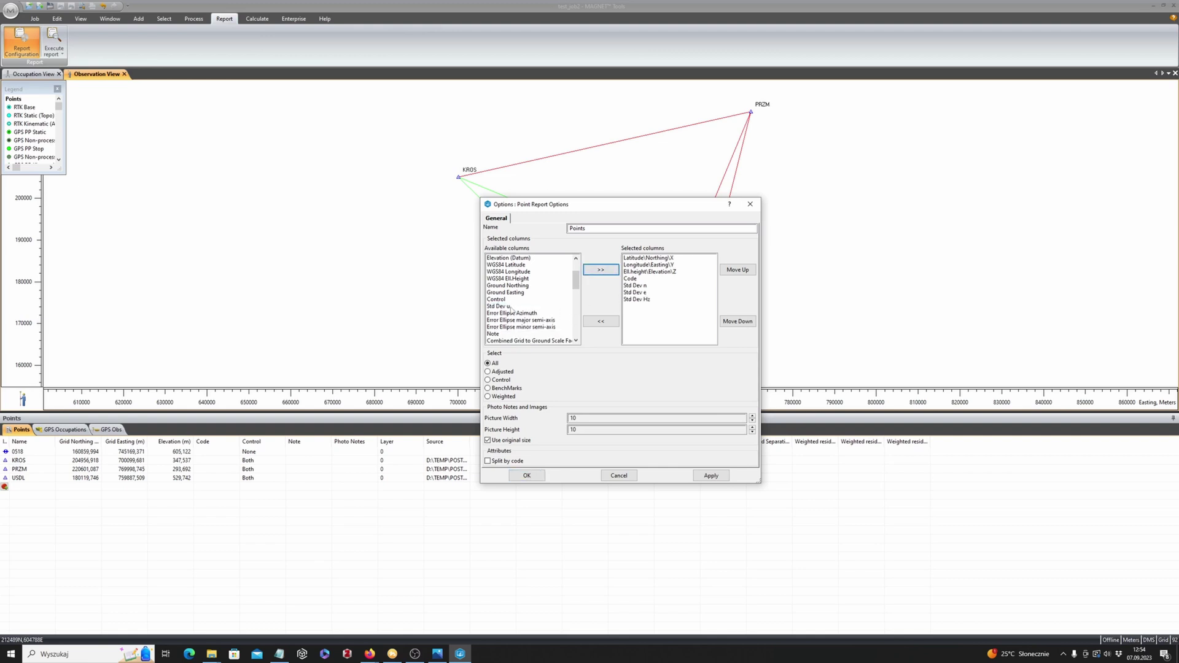
pyautogui.click(512, 305)
pyautogui.click(605, 270)
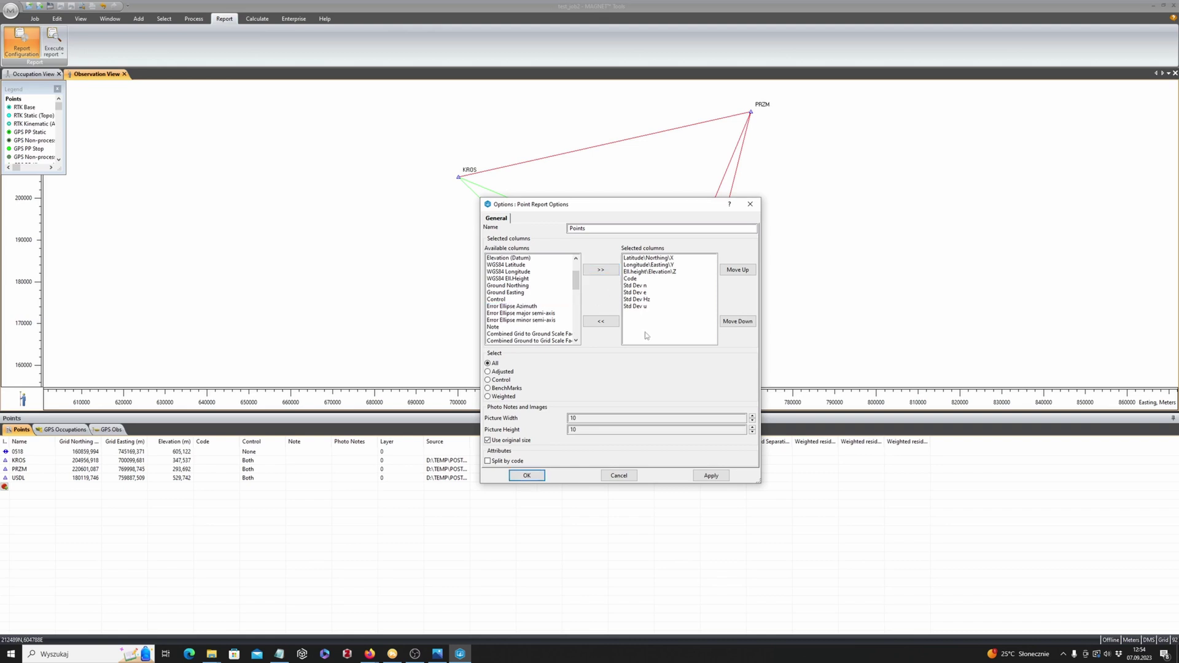
pyautogui.click(527, 477)
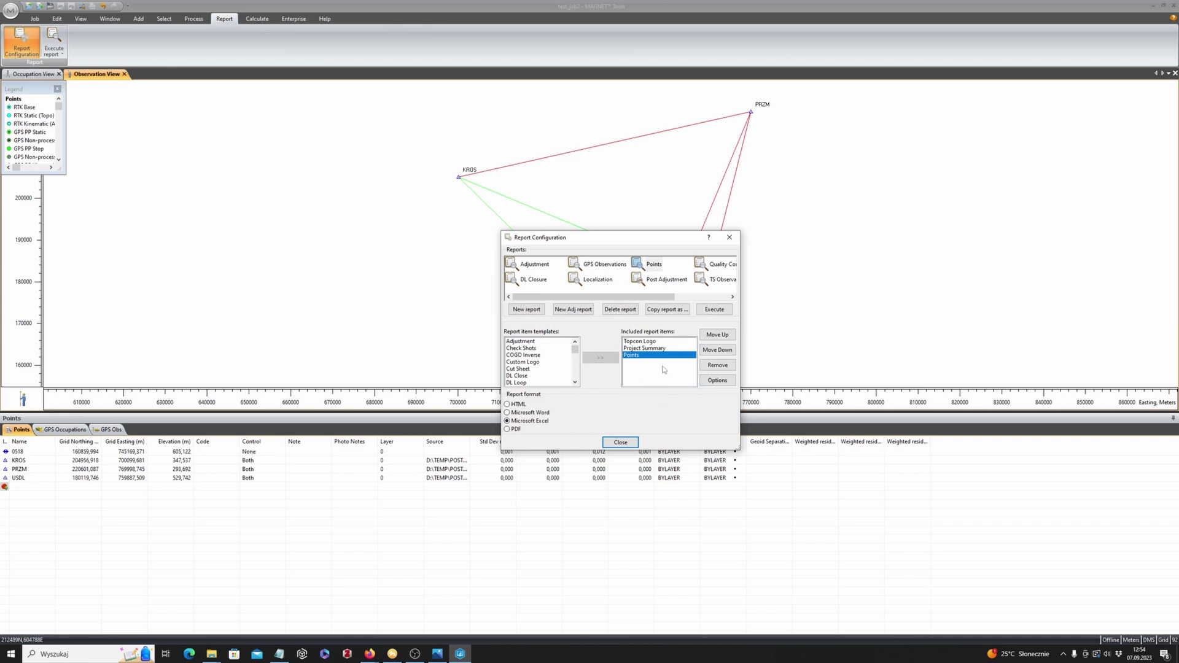
pyautogui.click(620, 442)
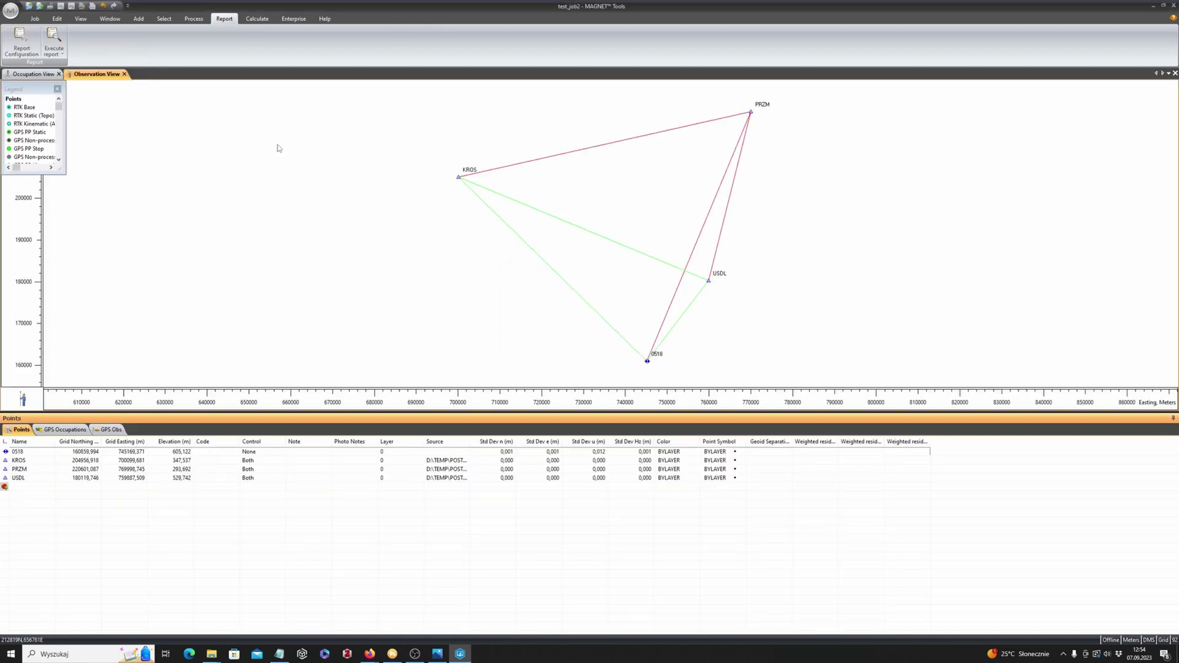
# - Generate the Points report and review the projection, coordinates and standard deviations of 0518 and the reference stations in Excel
pyautogui.click(57, 55)
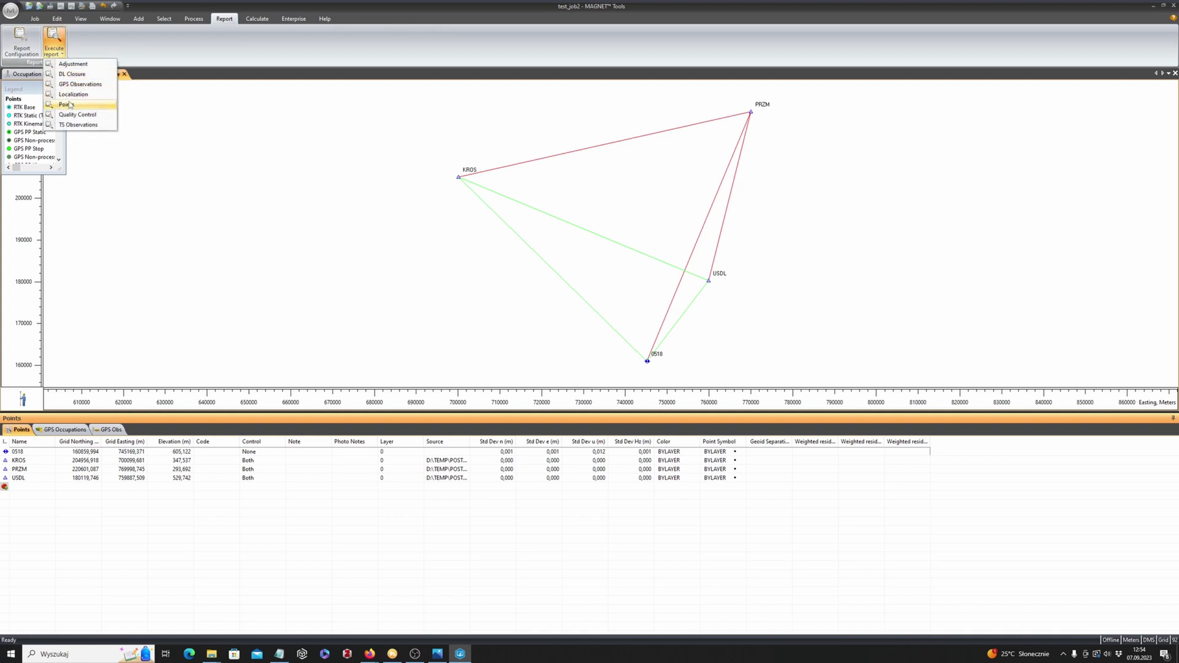
pyautogui.click(69, 104)
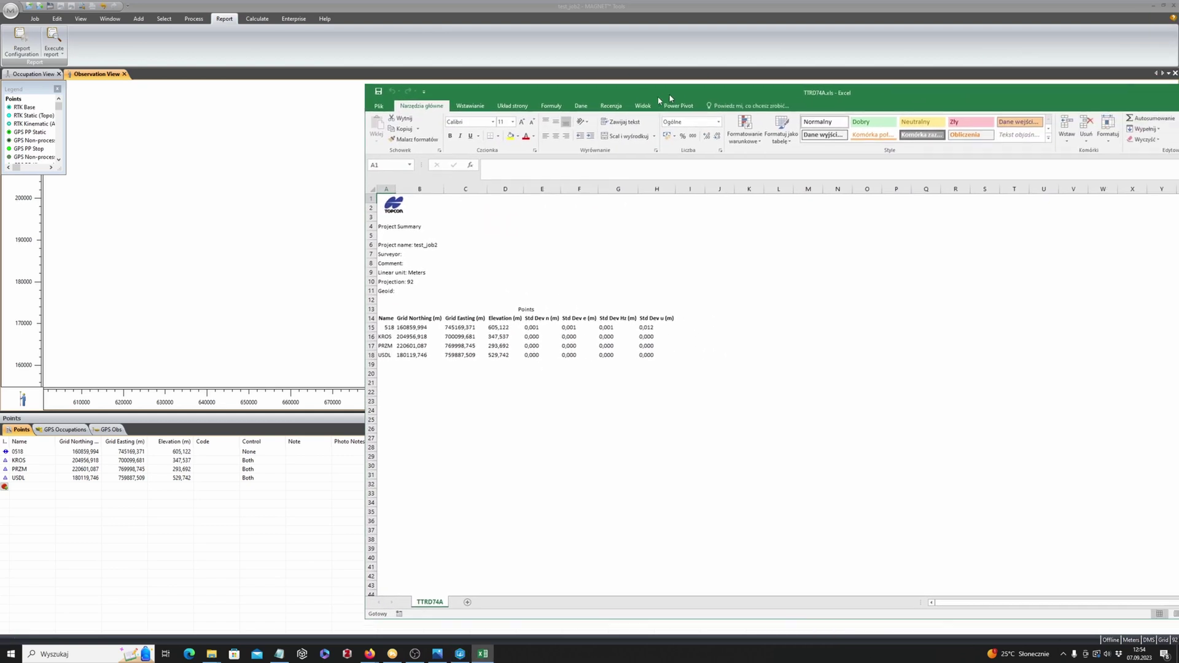
pyautogui.scroll(5, 409, 365)
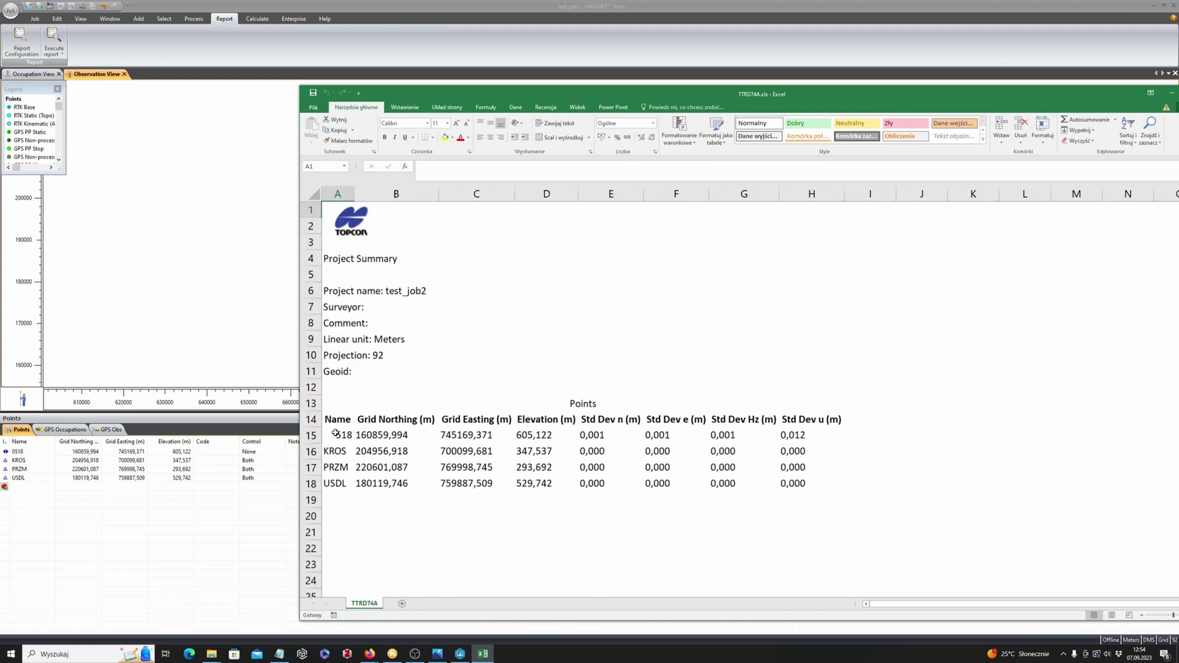
pyautogui.moveTo(334, 433); pyautogui.dragTo(823, 442)
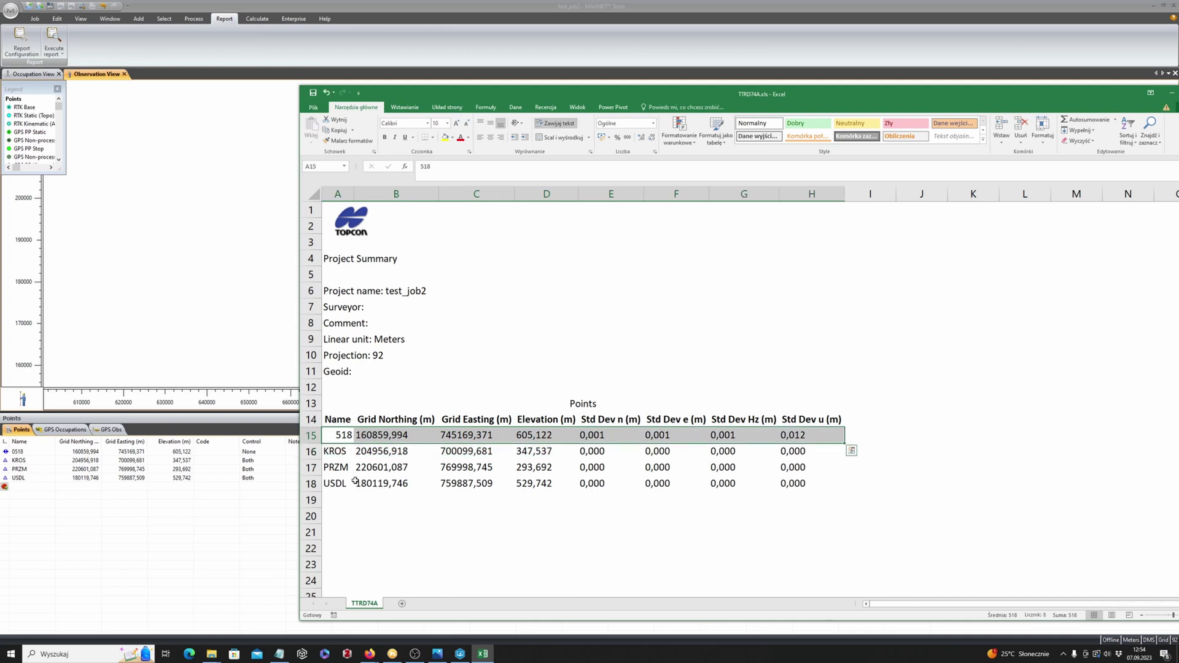
pyautogui.moveTo(332, 453); pyautogui.dragTo(819, 486)
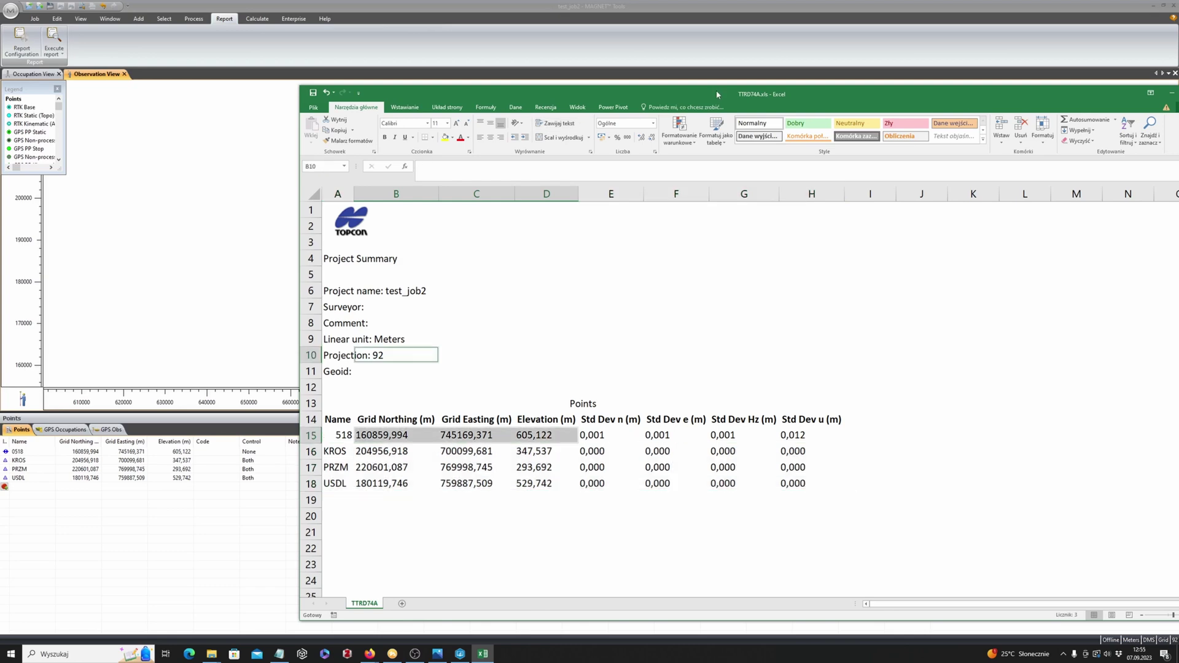
pyautogui.press('super+Down')
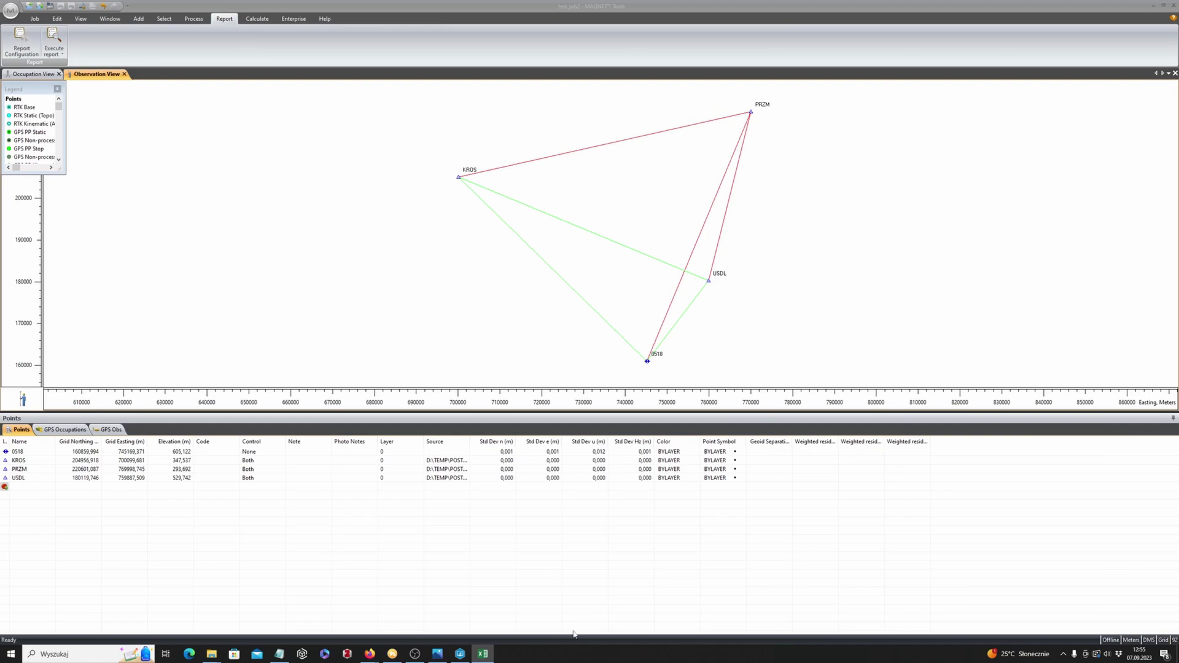